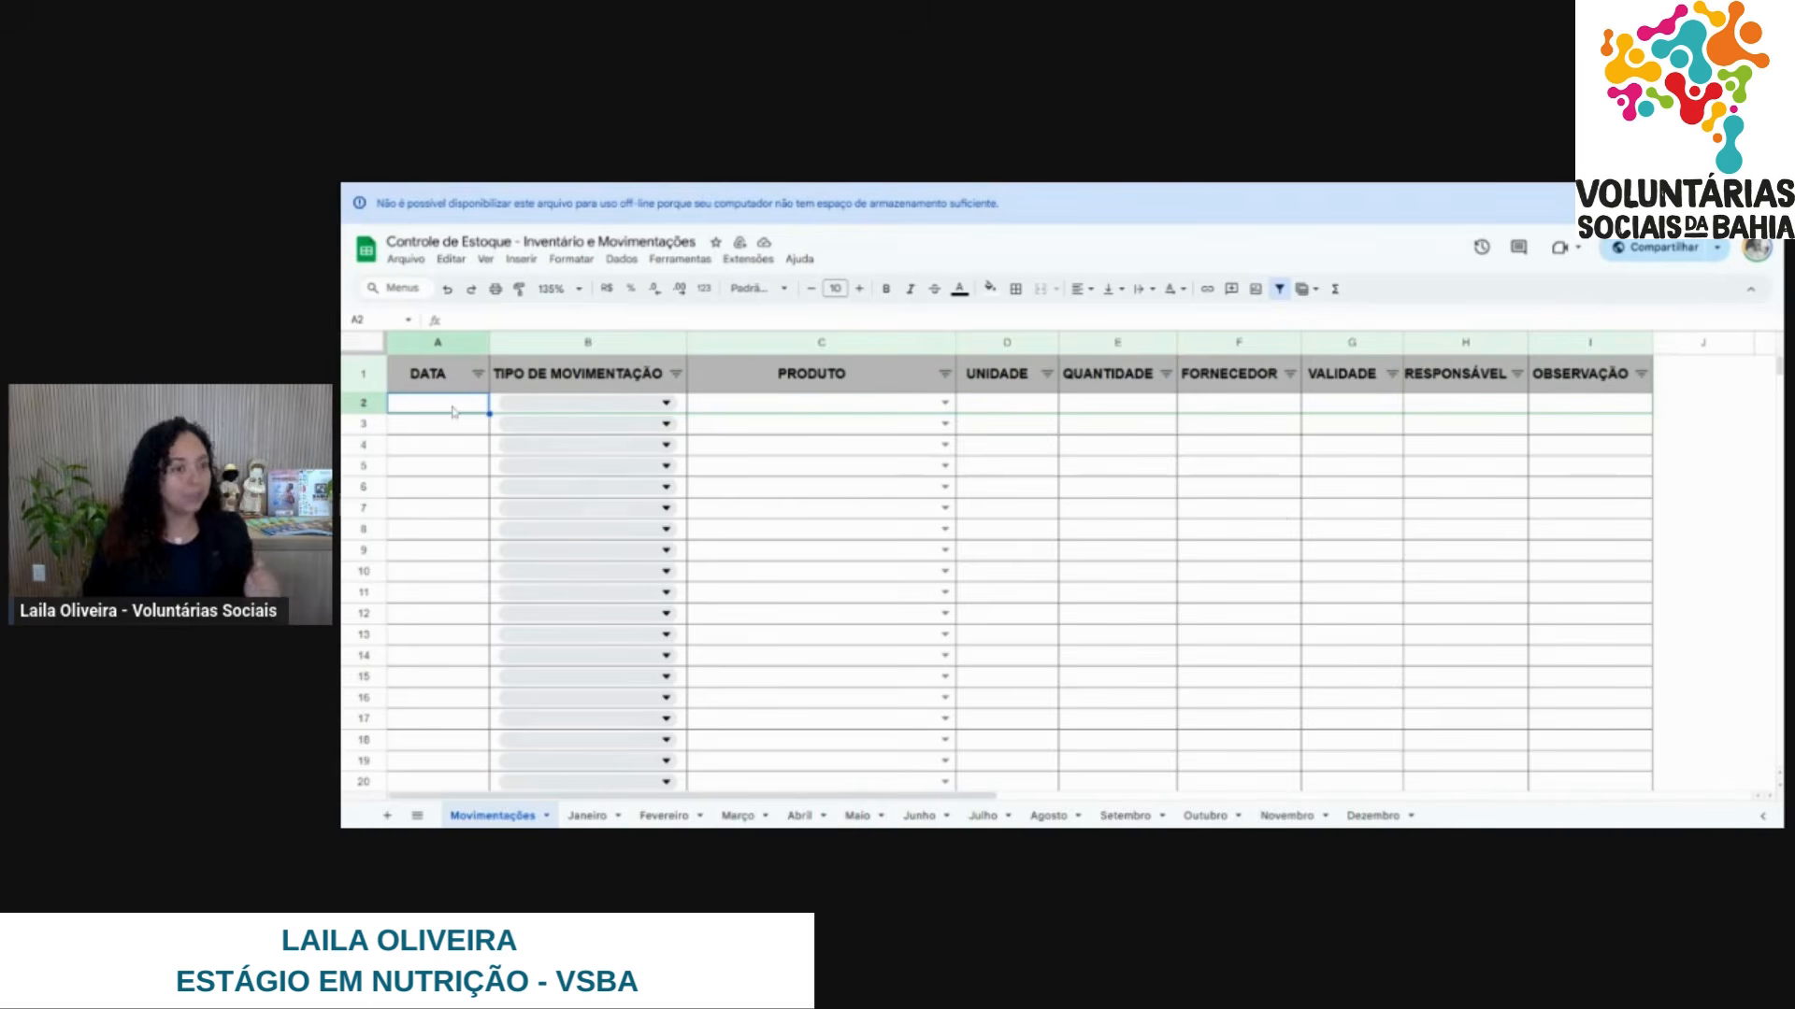
Enter the date 25/09/2025 in row 2 of the Movimentações sheet and set its movement type to Entrada.
{"action": "type", "text": "14/"}
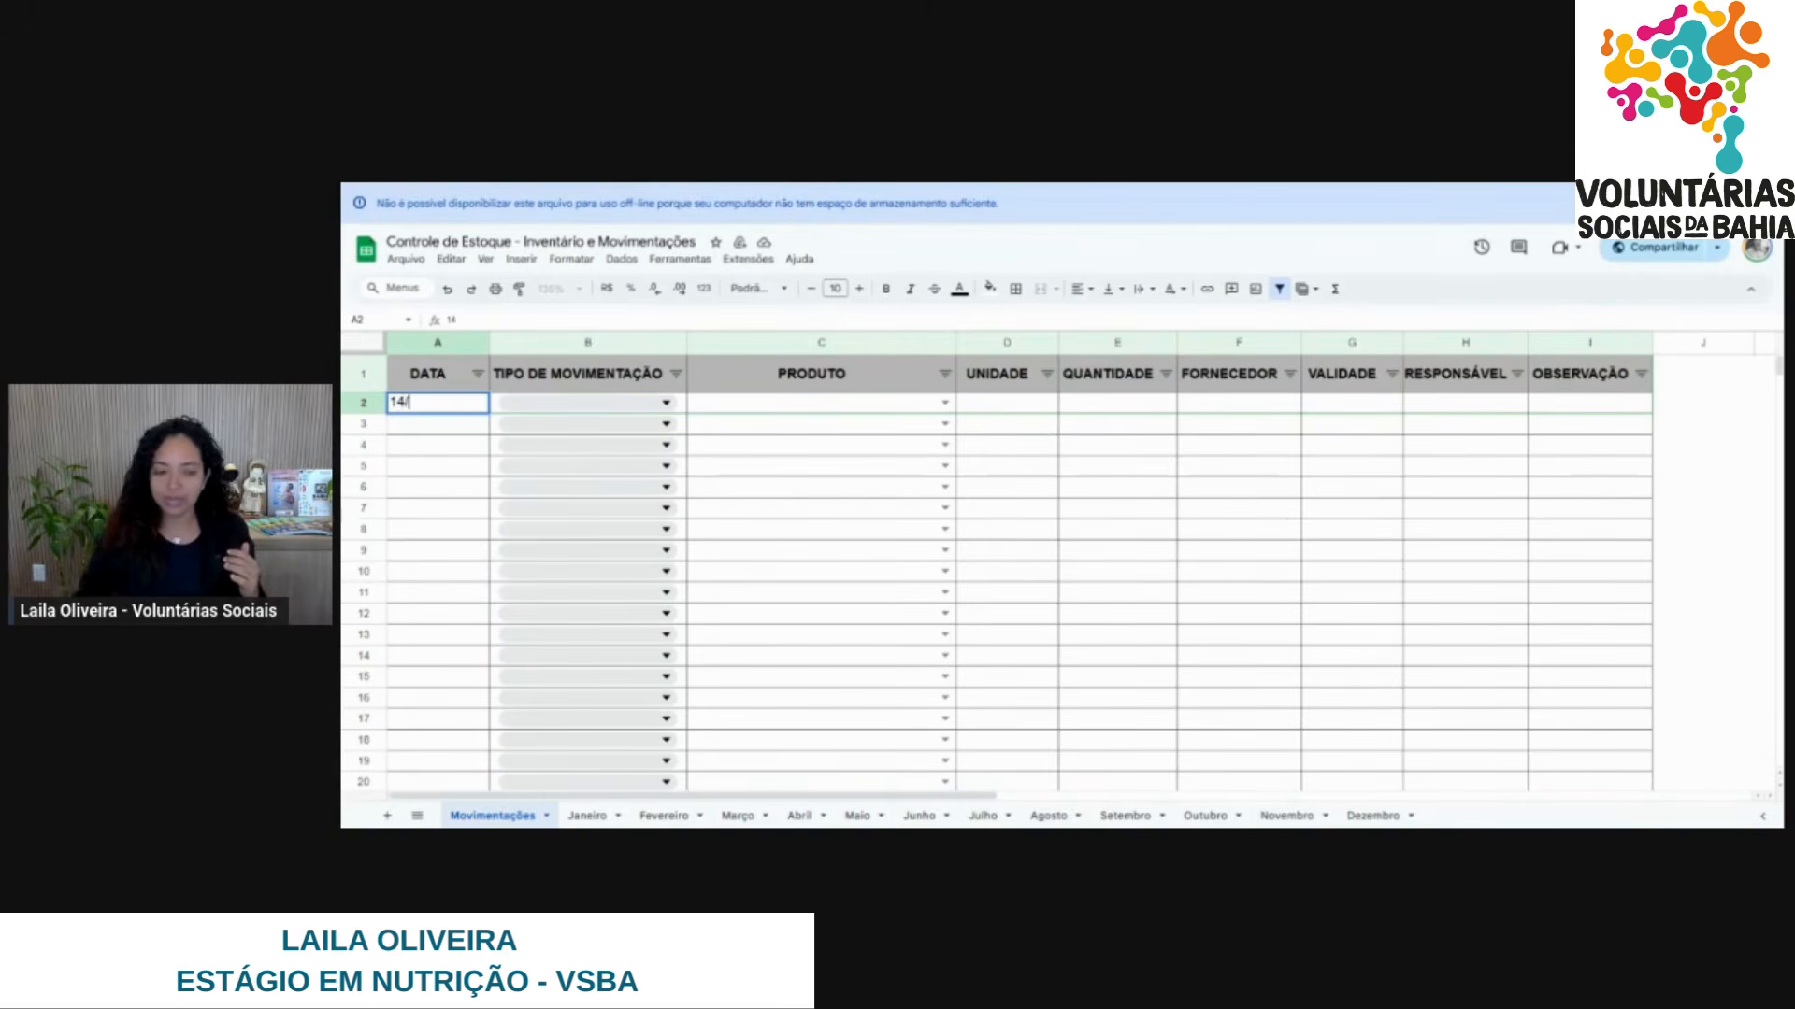
{"action": "key", "text": "BackSpace"}
{"action": "key", "text": "BackSpace"}
{"action": "key", "text": "BackSpace"}
{"action": "type", "text": "25/09/"}
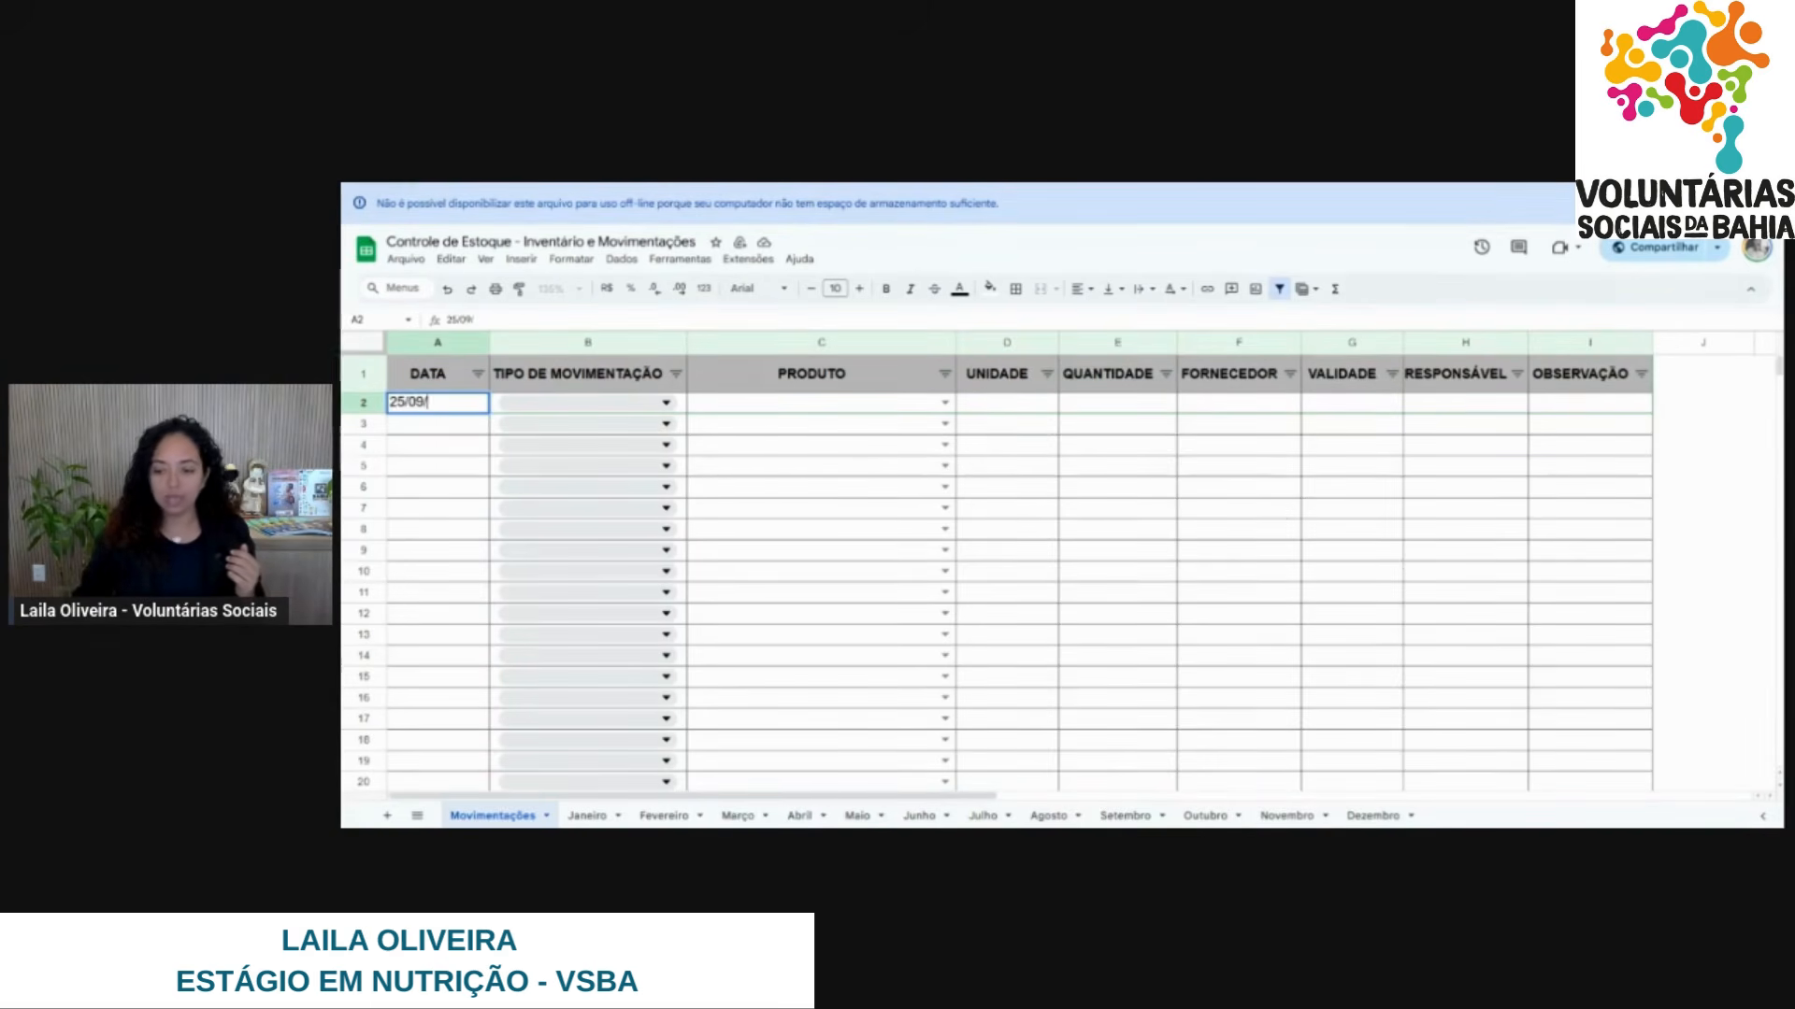
{"action": "type", "text": "2025"}
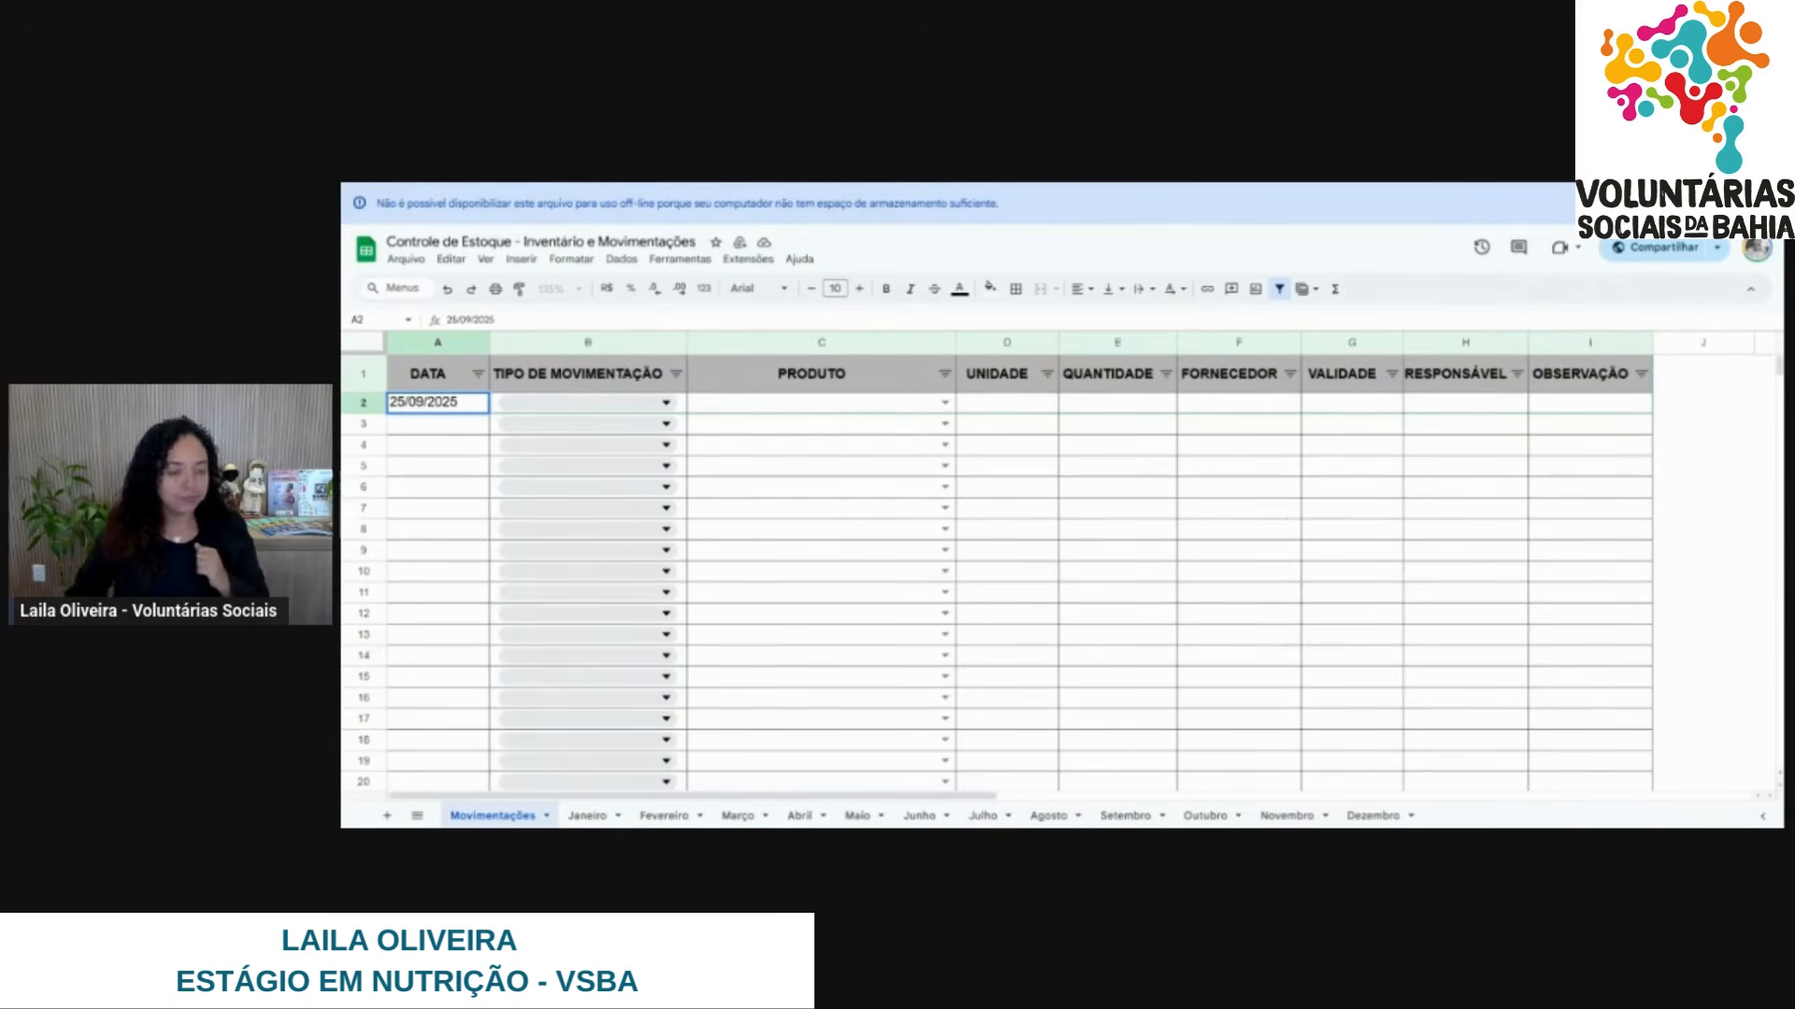
{"action": "key", "text": "Tab"}
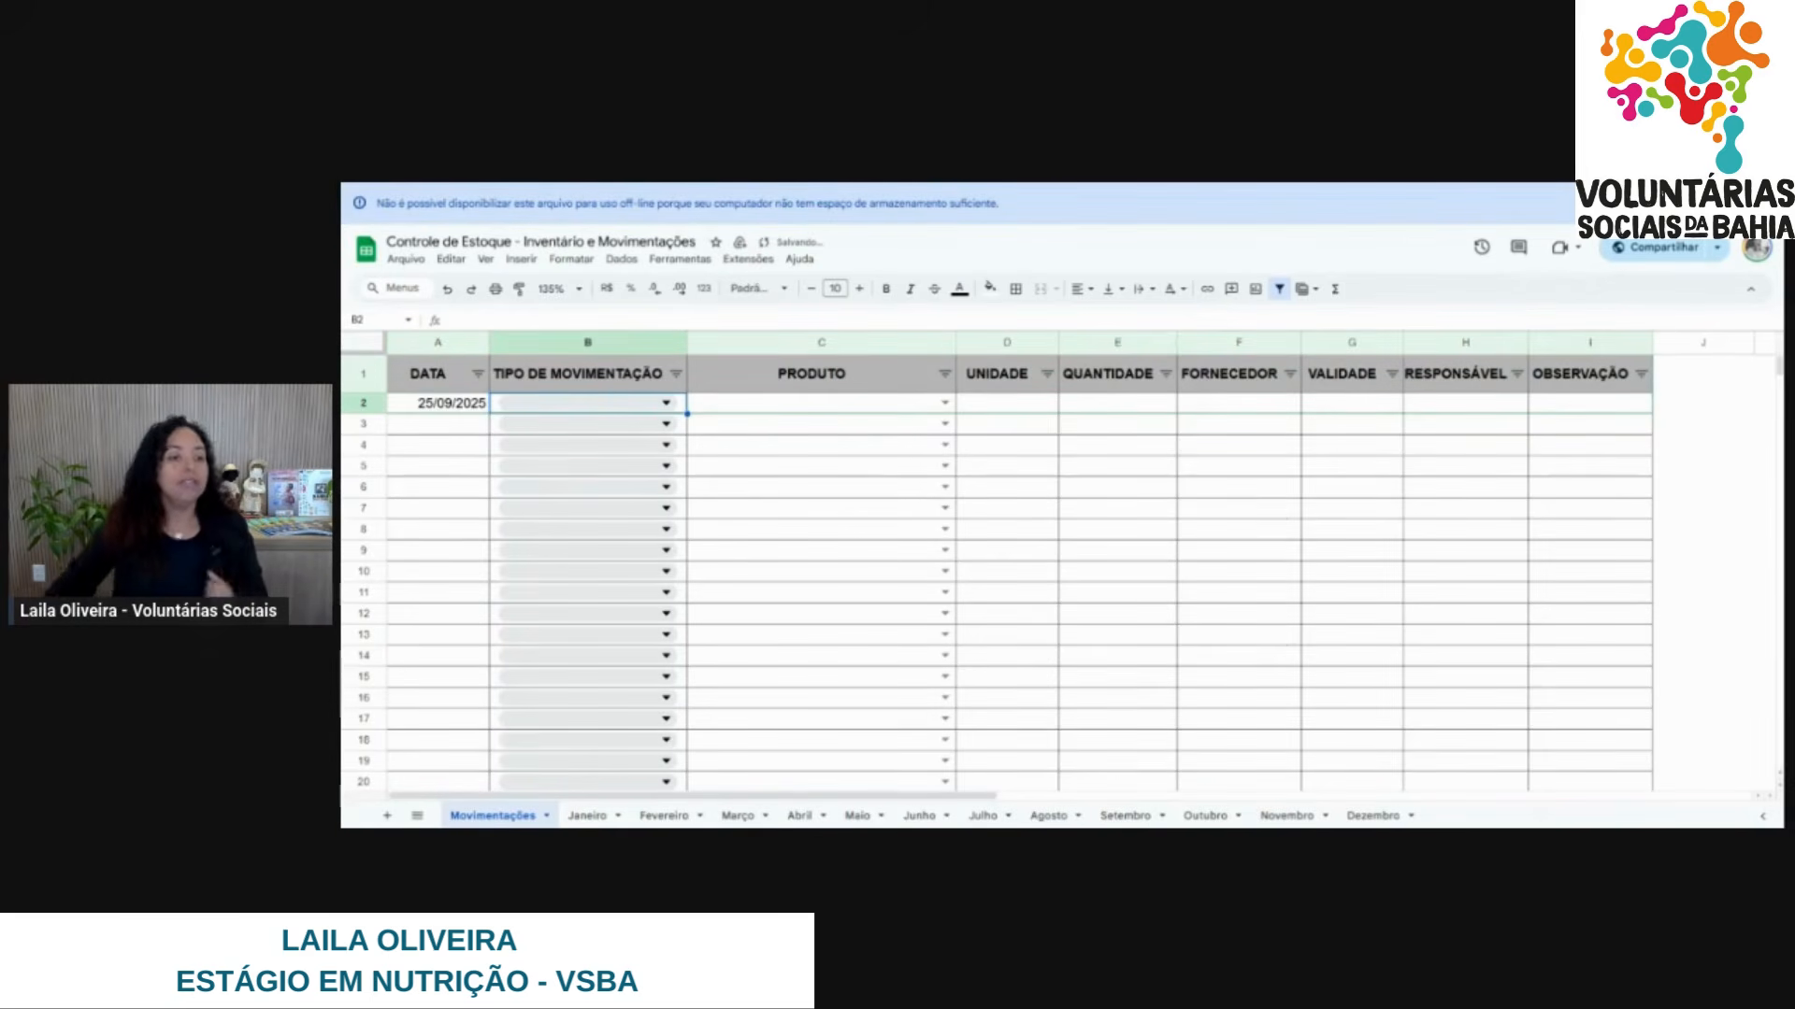
{"action": "left_click", "coordinate": [543, 408]}
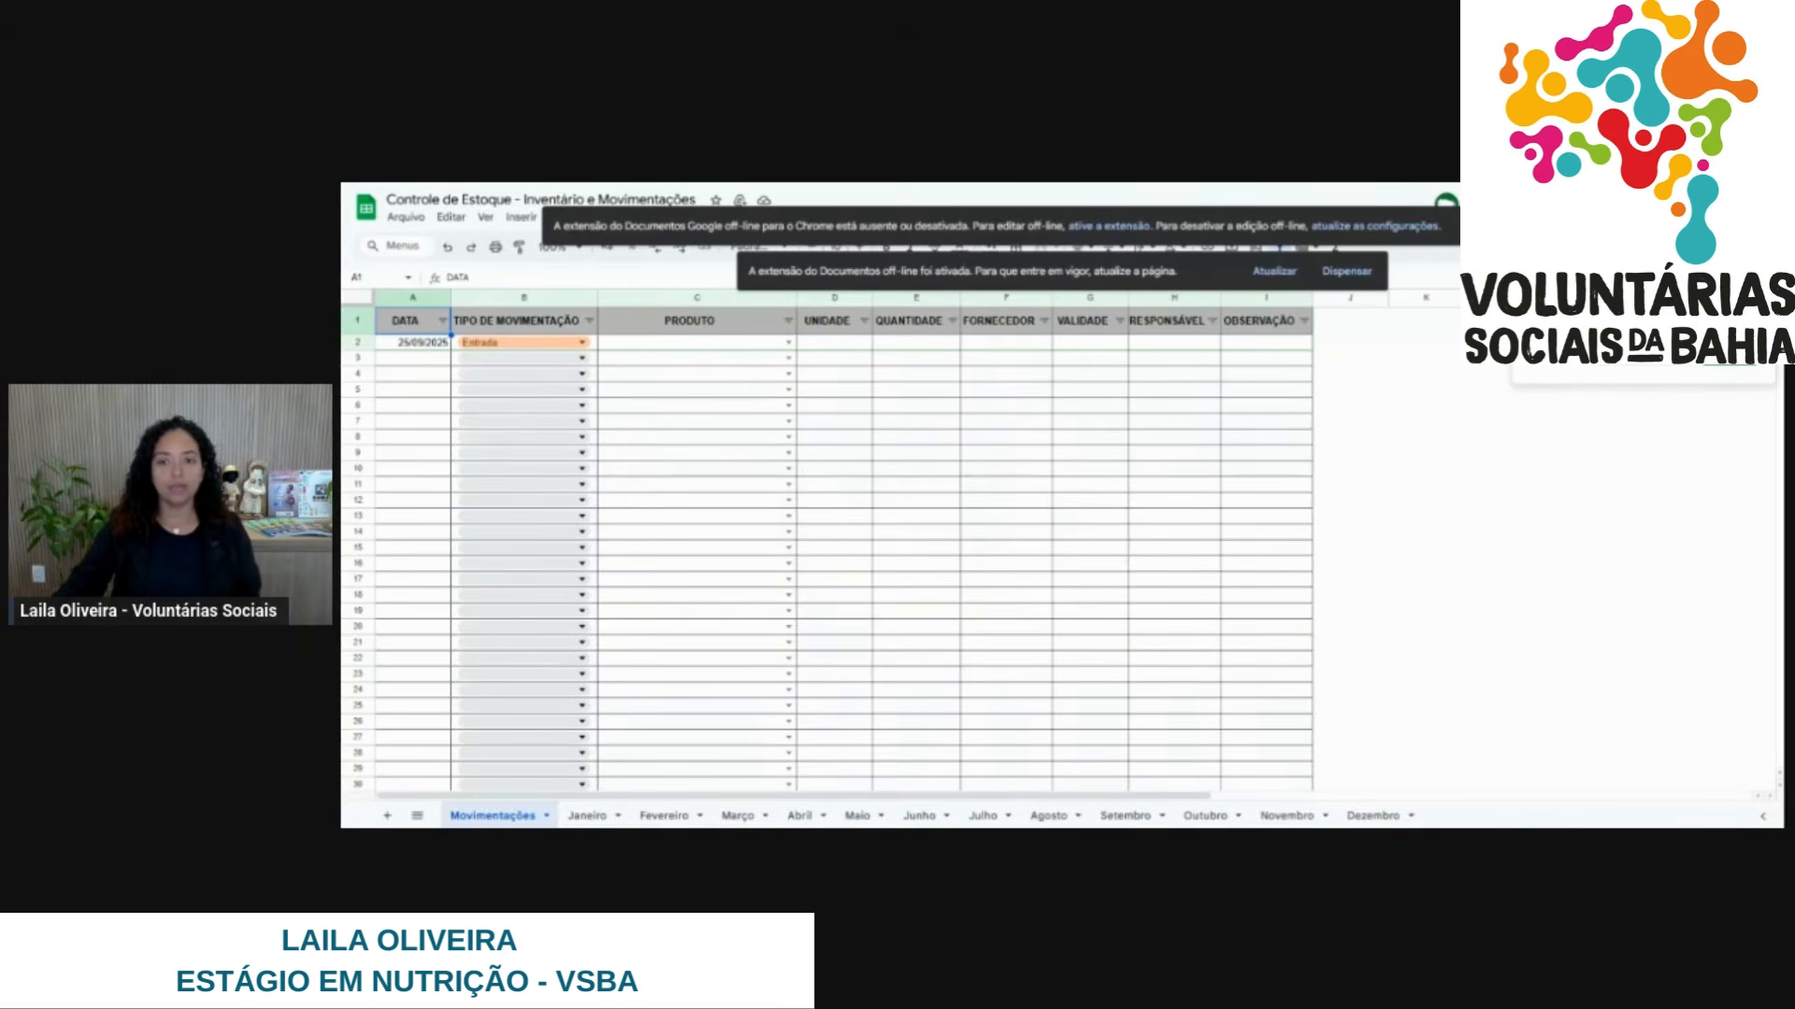
Dismiss the offline extension notice and choose Feijão Carioca as the product in row 2.
{"action": "left_click", "coordinate": [1346, 225]}
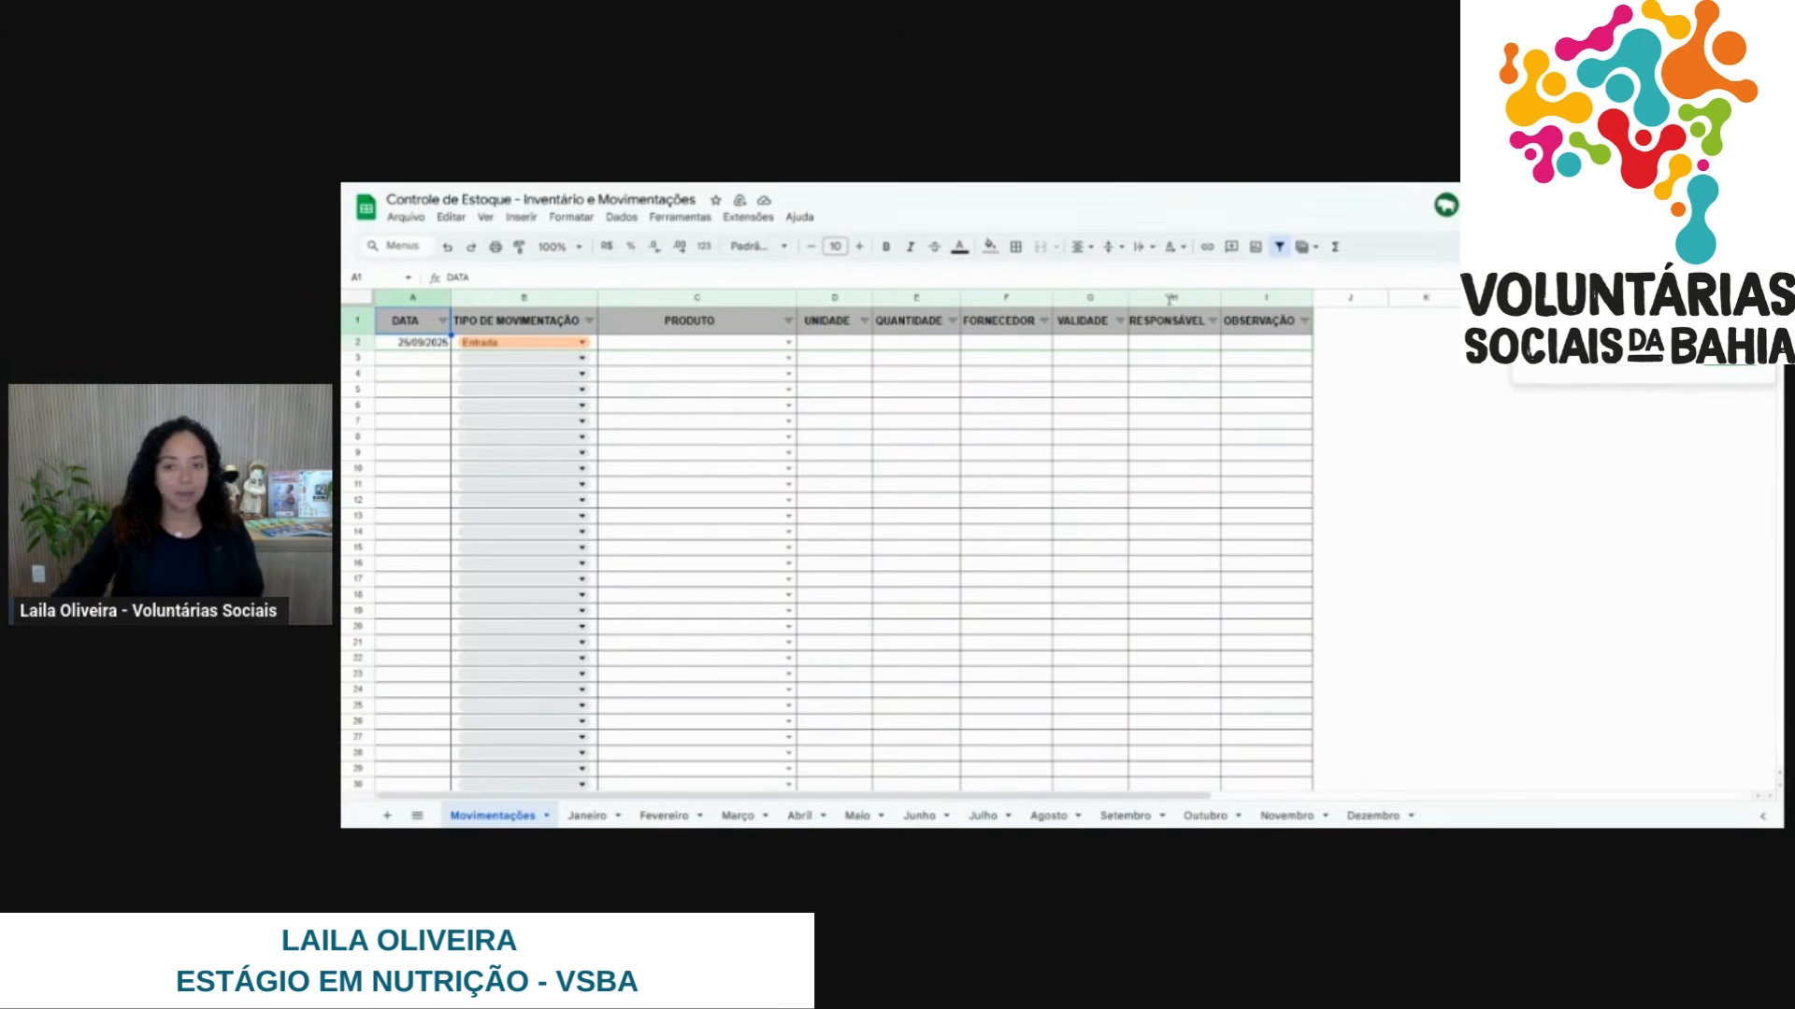
{"action": "left_click", "coordinate": [788, 343]}
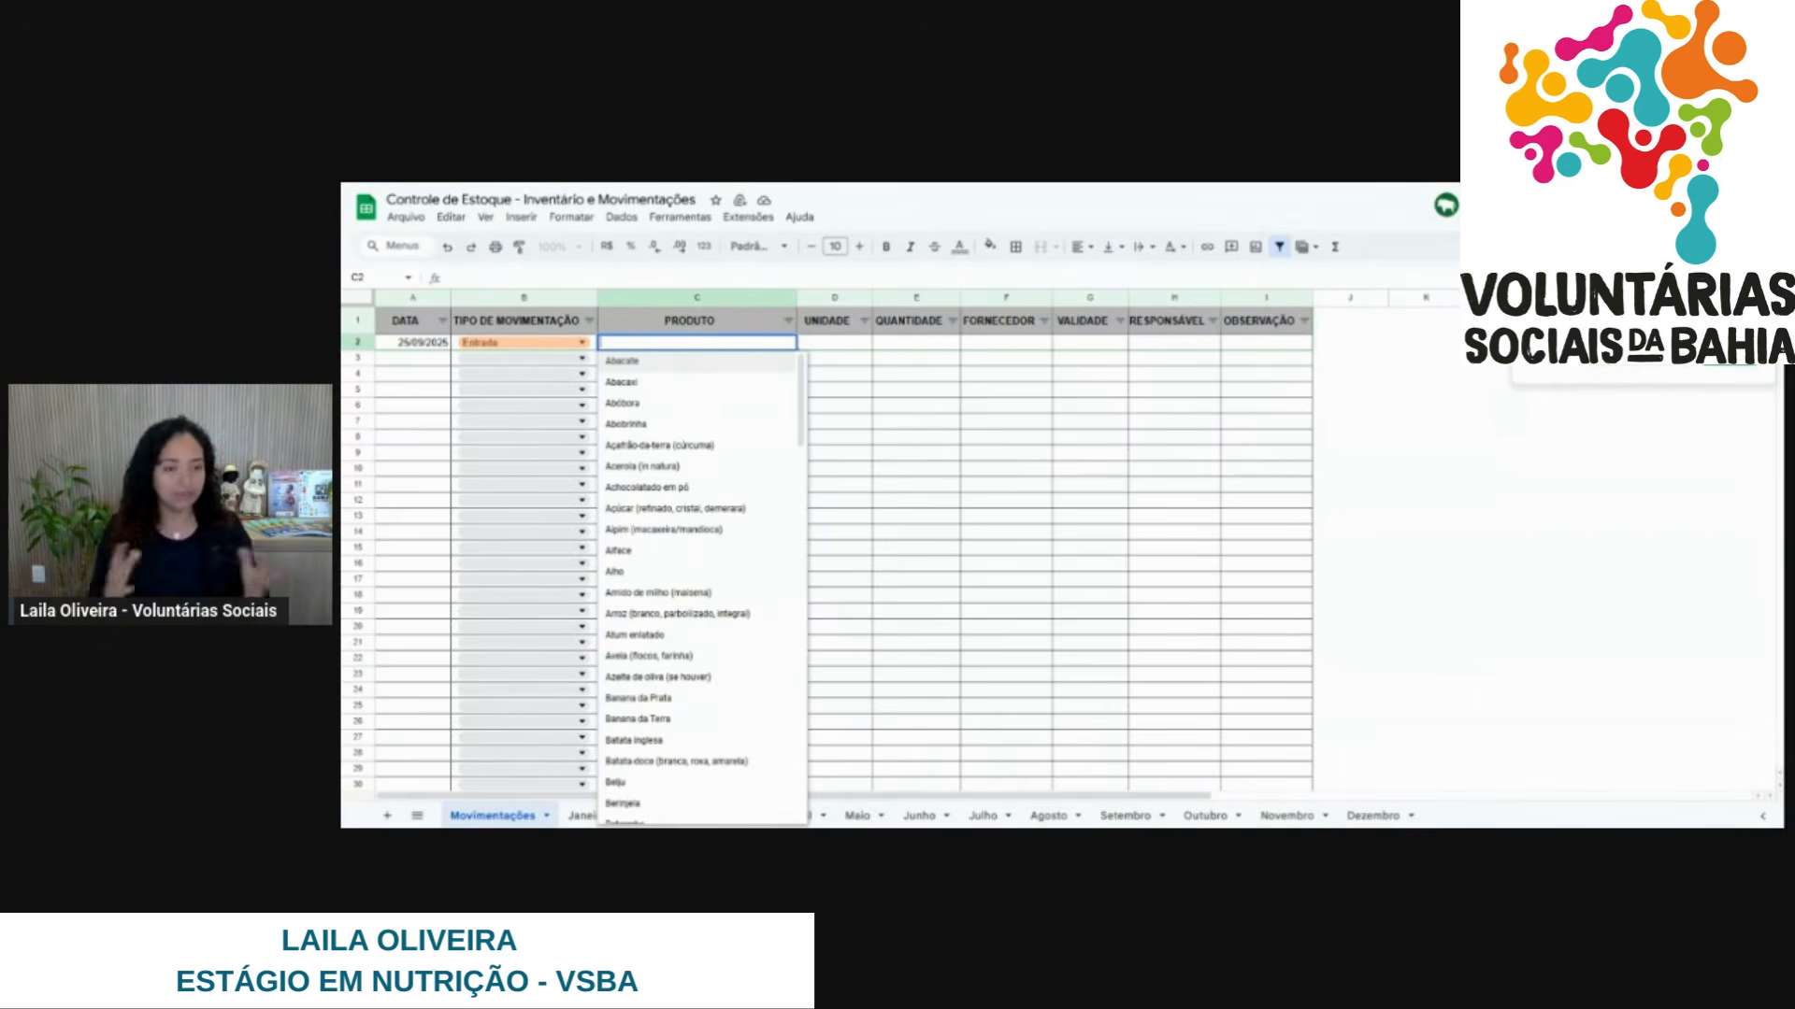
{"action": "type", "text": "fei"}
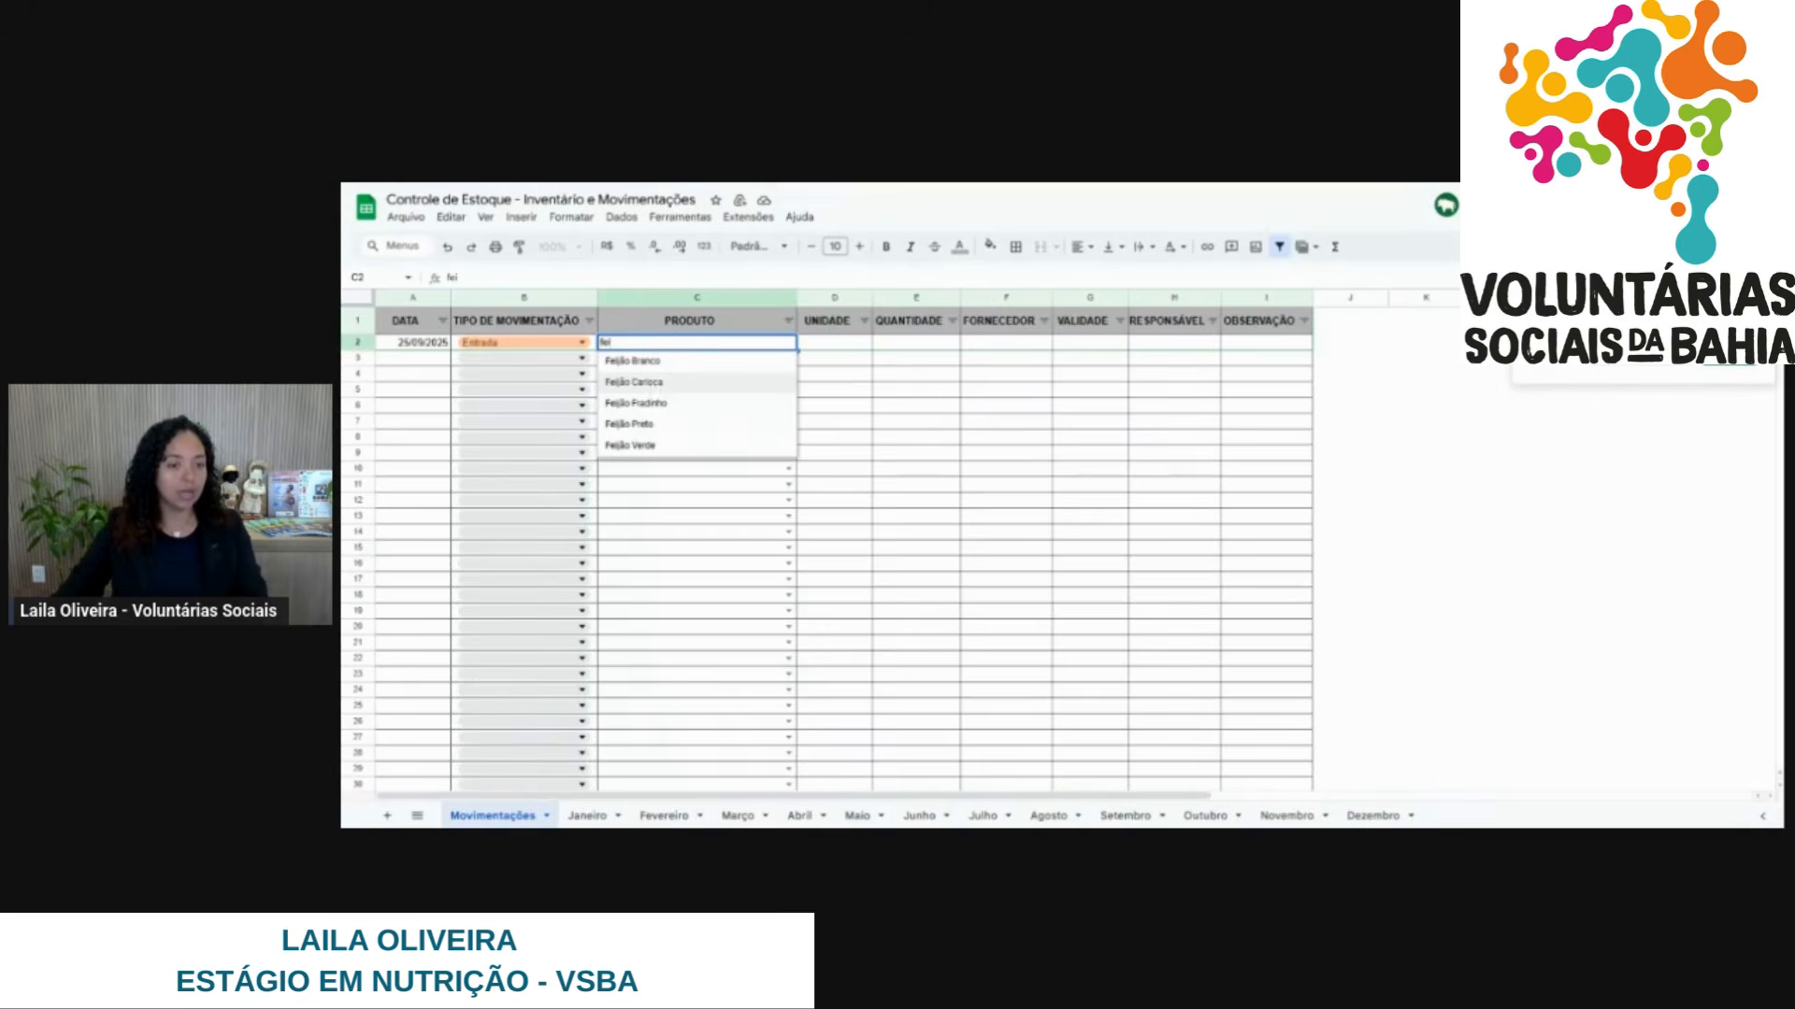
{"action": "left_click", "coordinate": [652, 384]}
Fill in row 2 with the unit kg, the quantity 15 and the supplier cccc.
{"action": "left_click", "coordinate": [841, 347]}
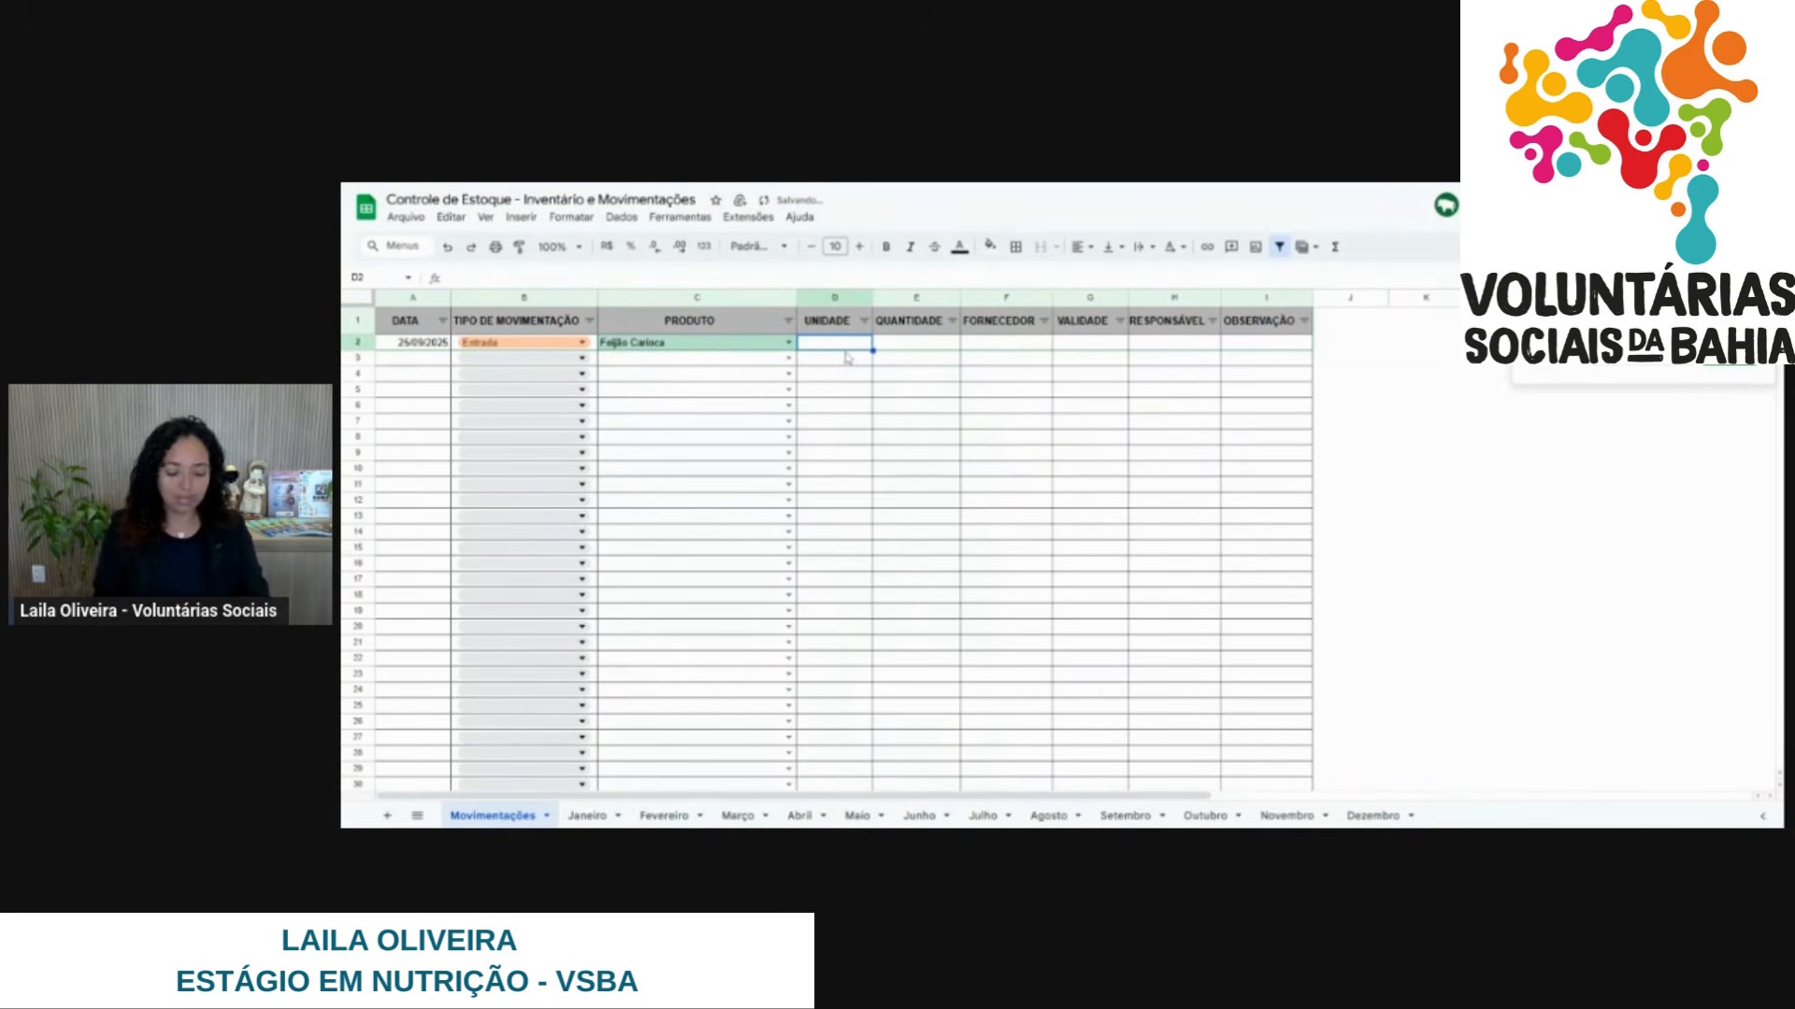
{"action": "type", "text": "kg"}
{"action": "key", "text": "Tab"}
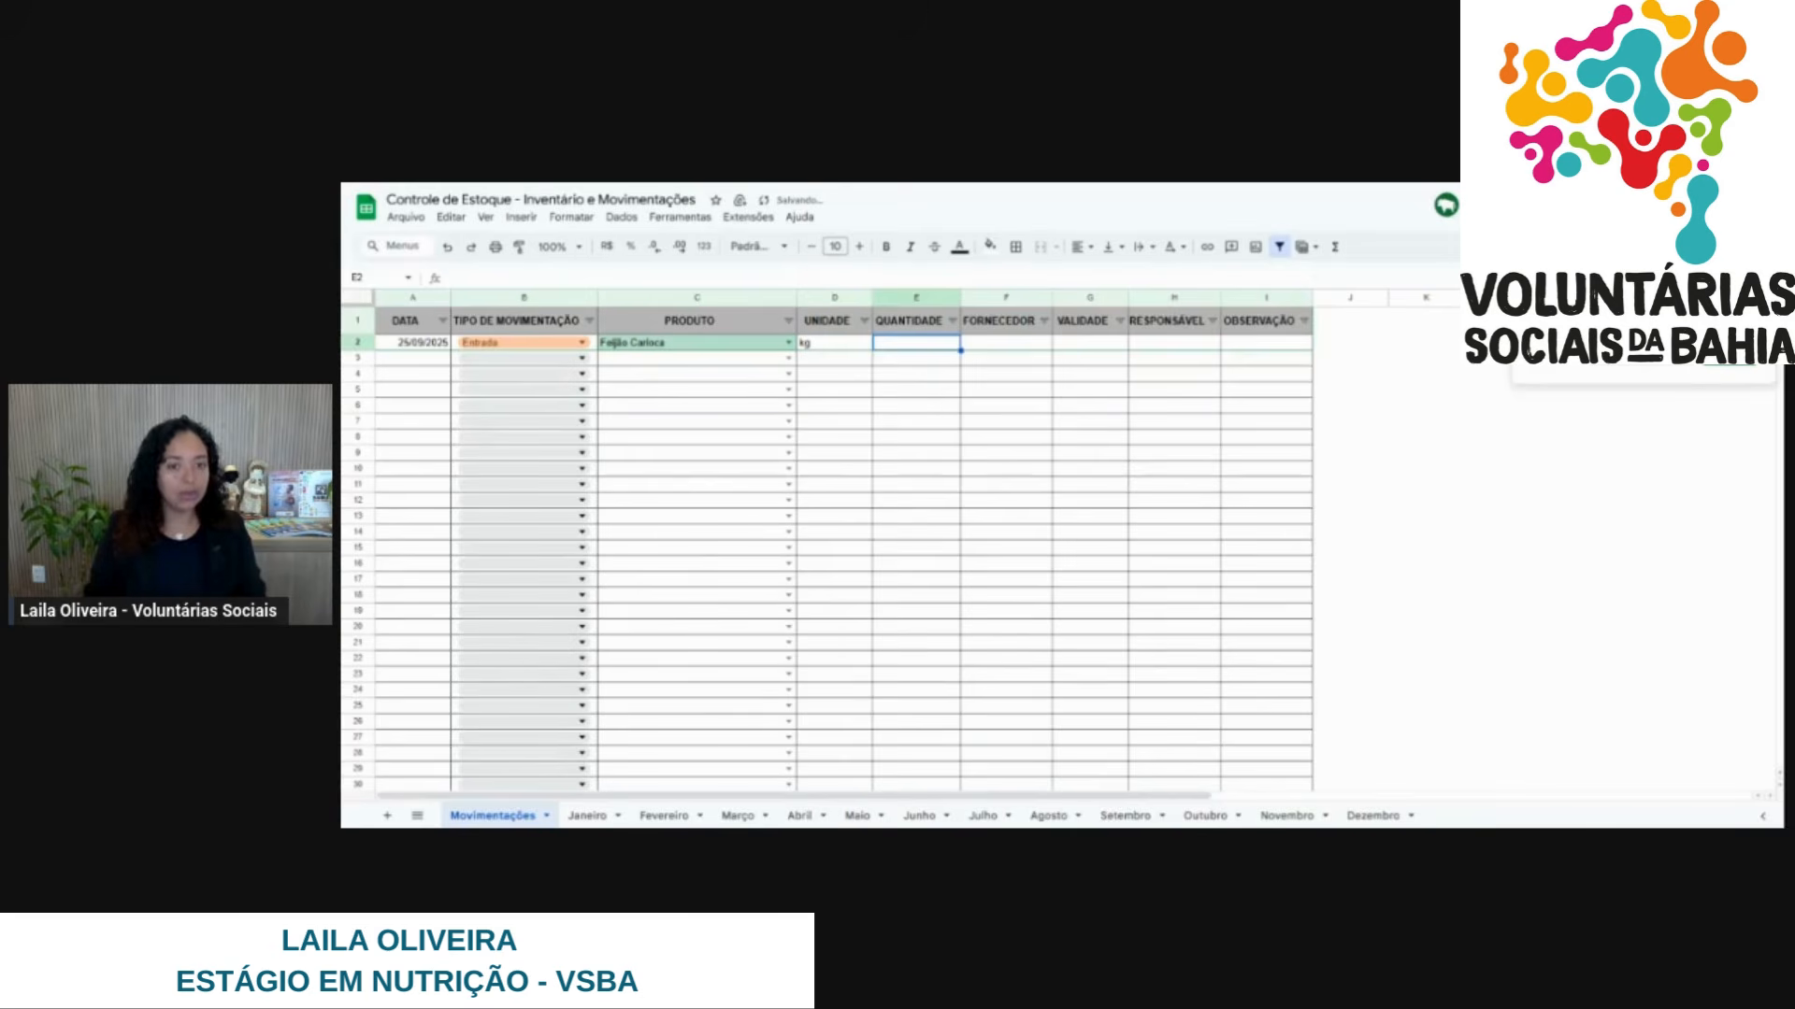
{"action": "type", "text": "15"}
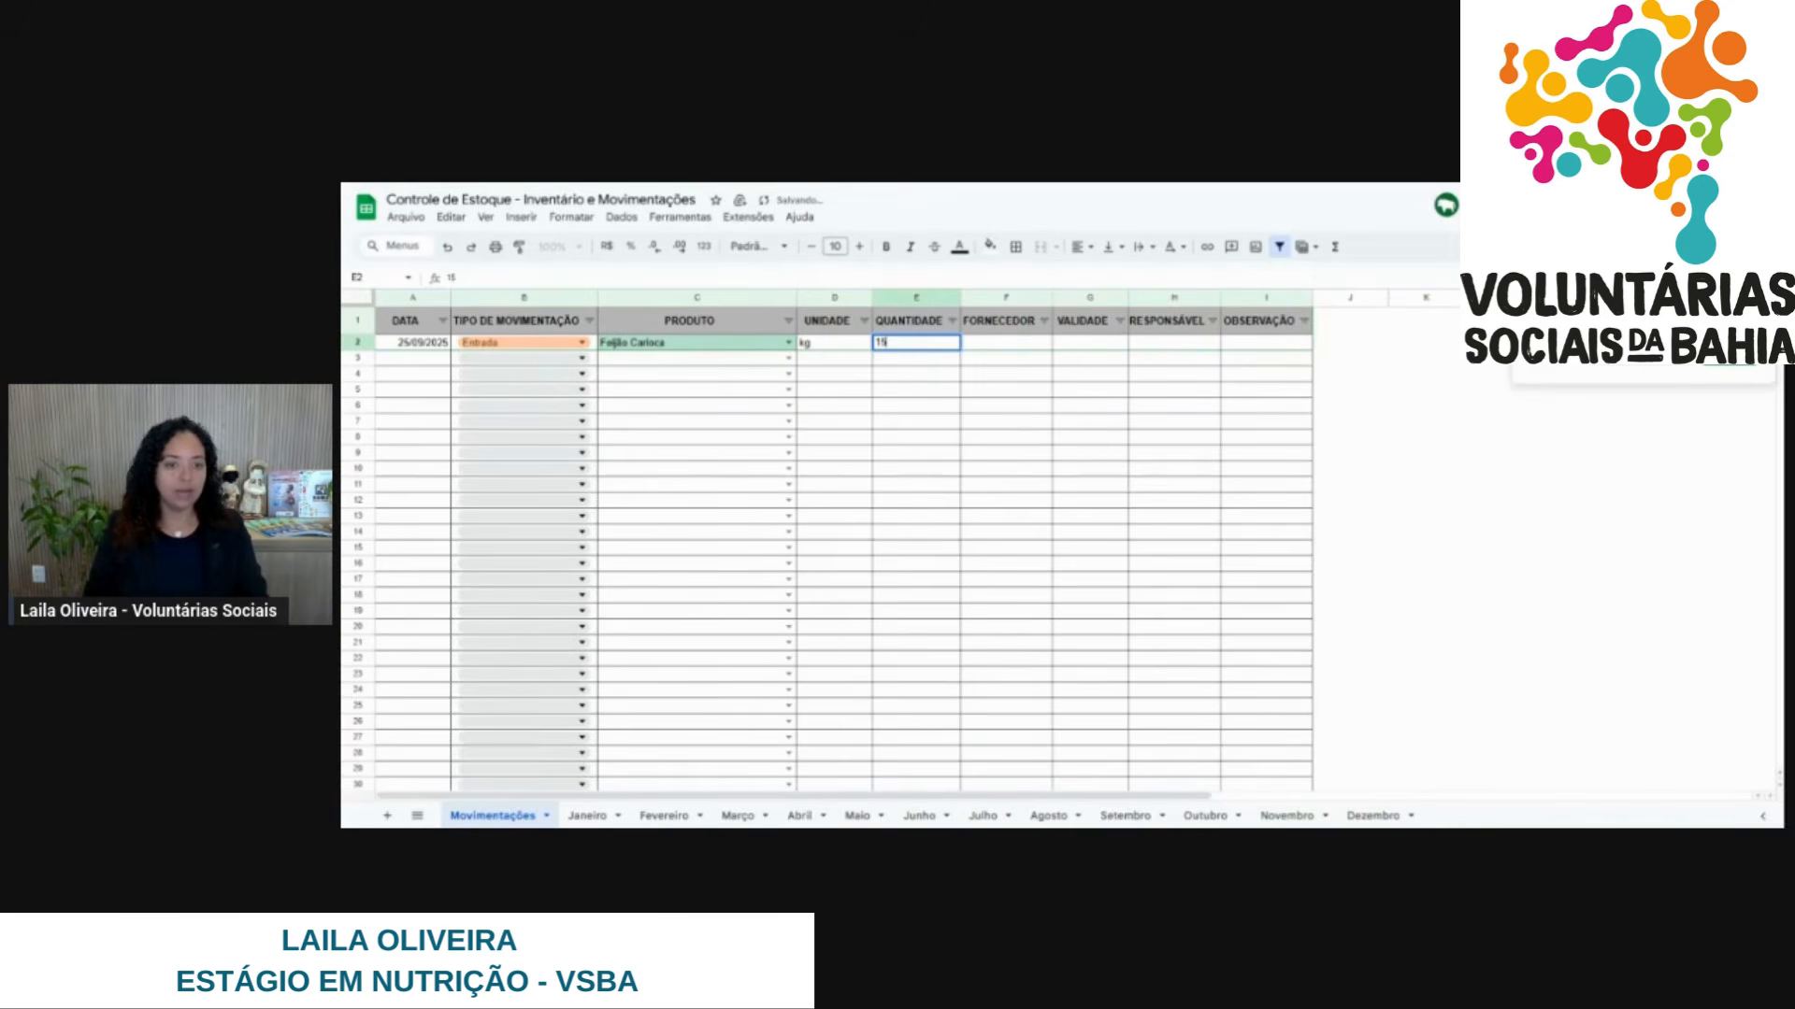
{"action": "left_click", "coordinate": [979, 344]}
{"action": "type", "text": "cccc"}
Enter 22/09/2025 as the expiry date in row 2.
{"action": "left_click", "coordinate": [1081, 355]}
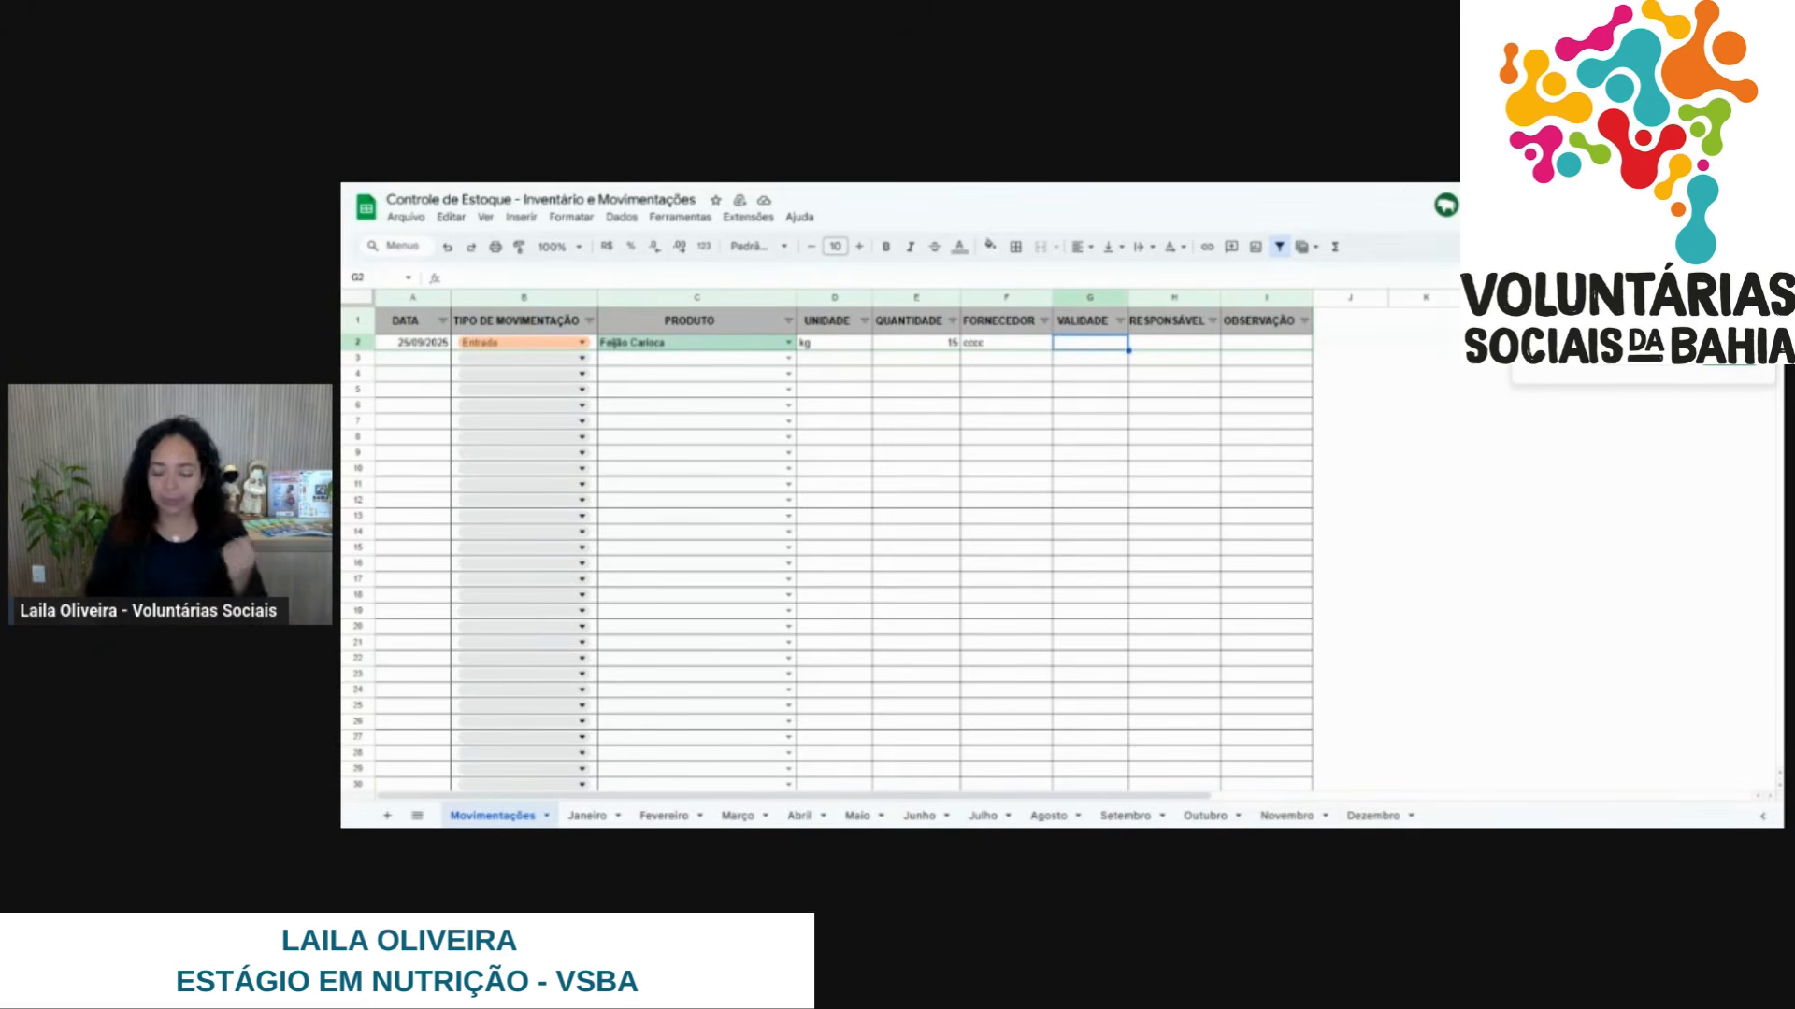
{"action": "type", "text": "22"}
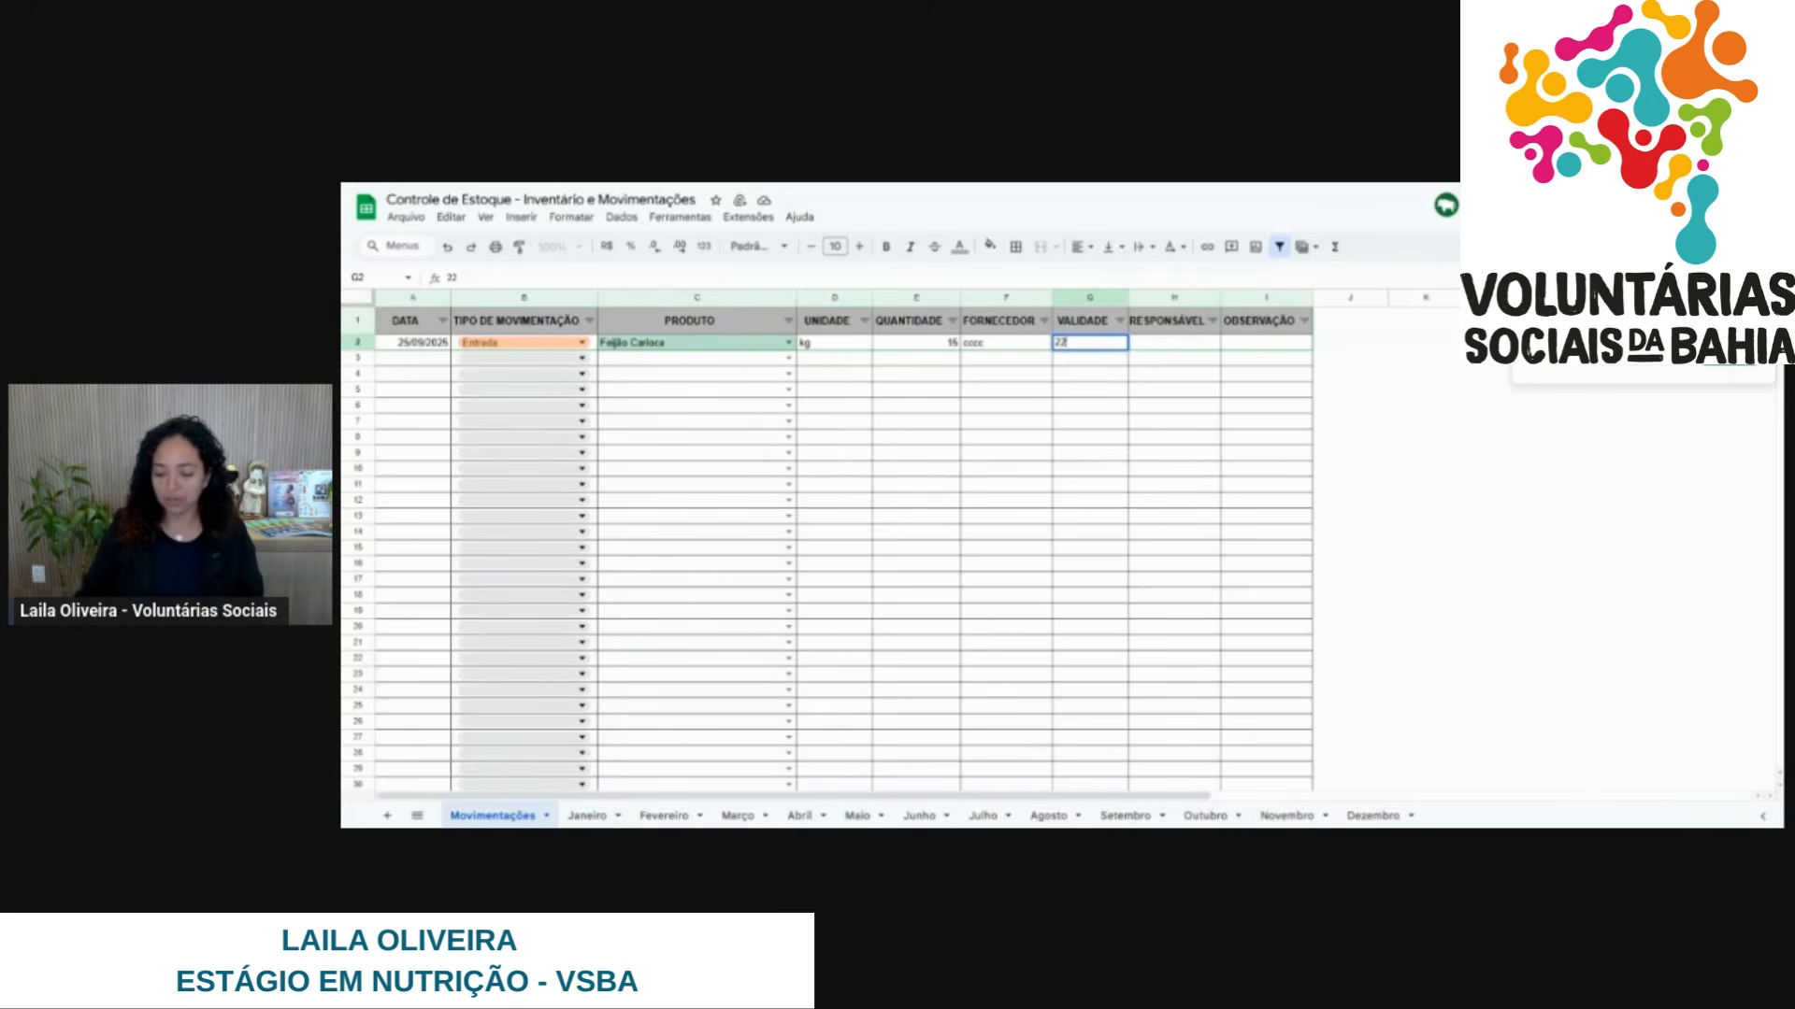
{"action": "type", "text": "/09/2025"}
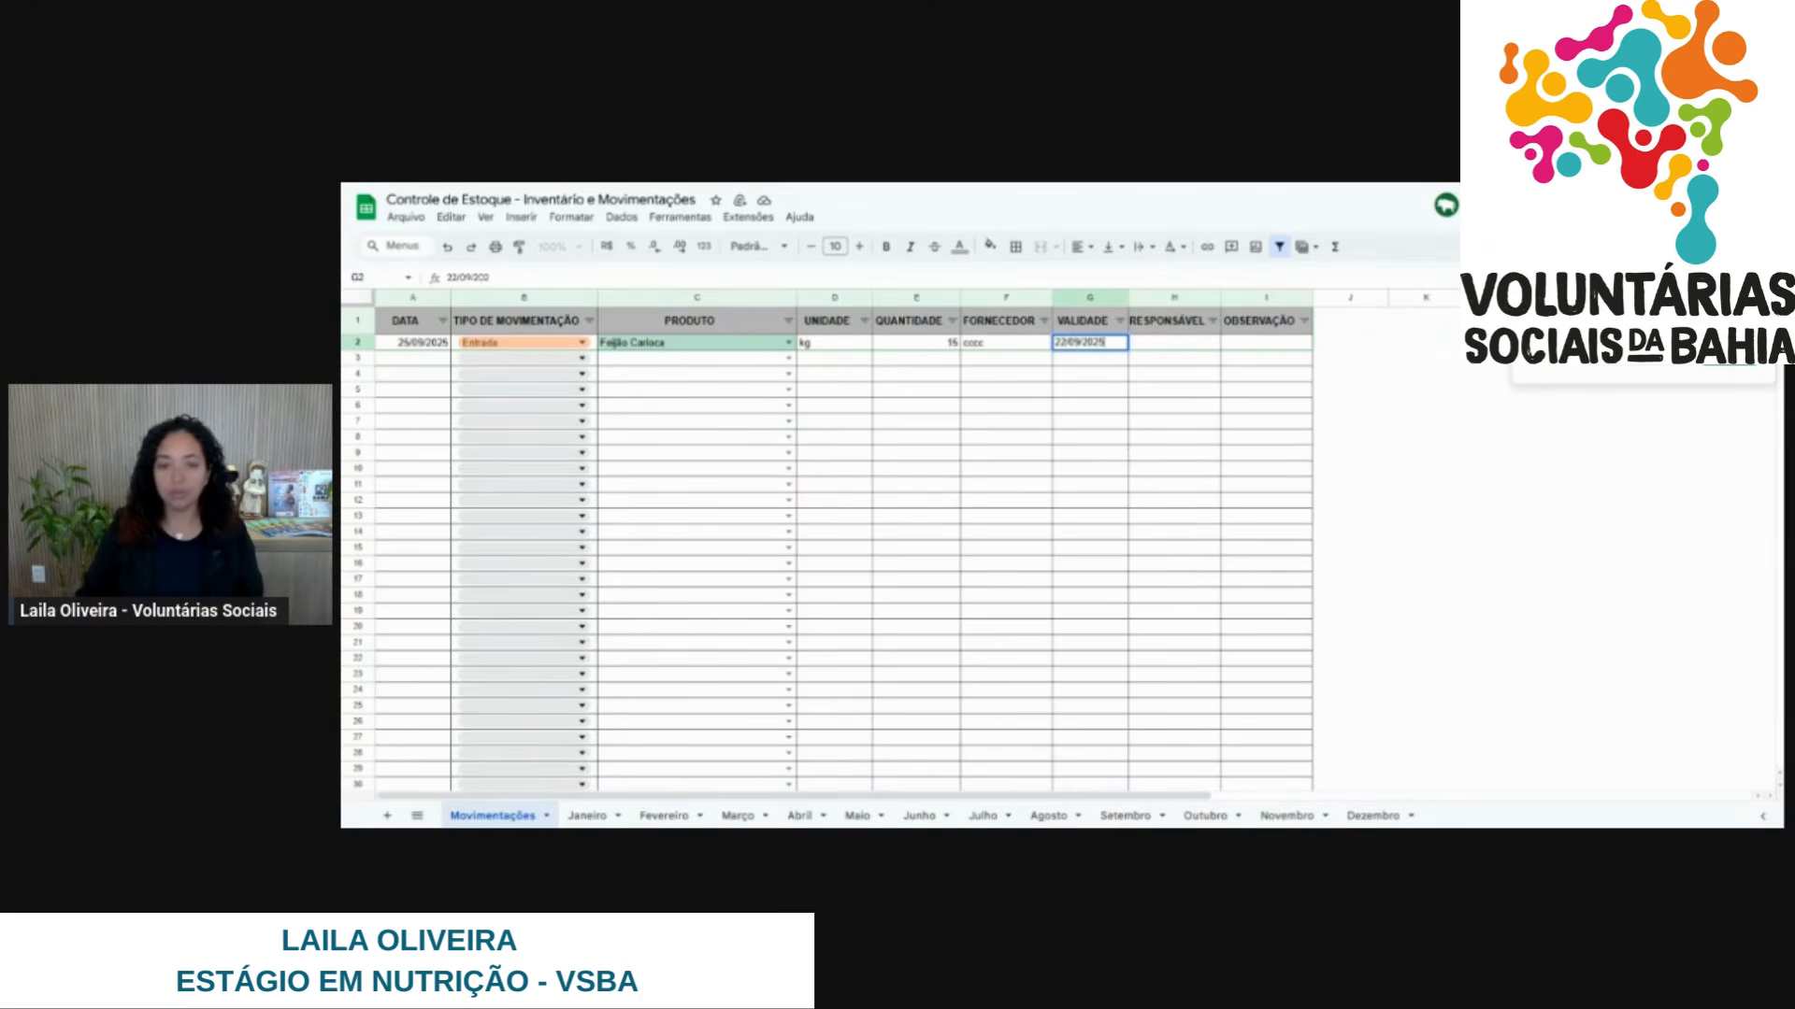
{"action": "key", "text": "Return"}
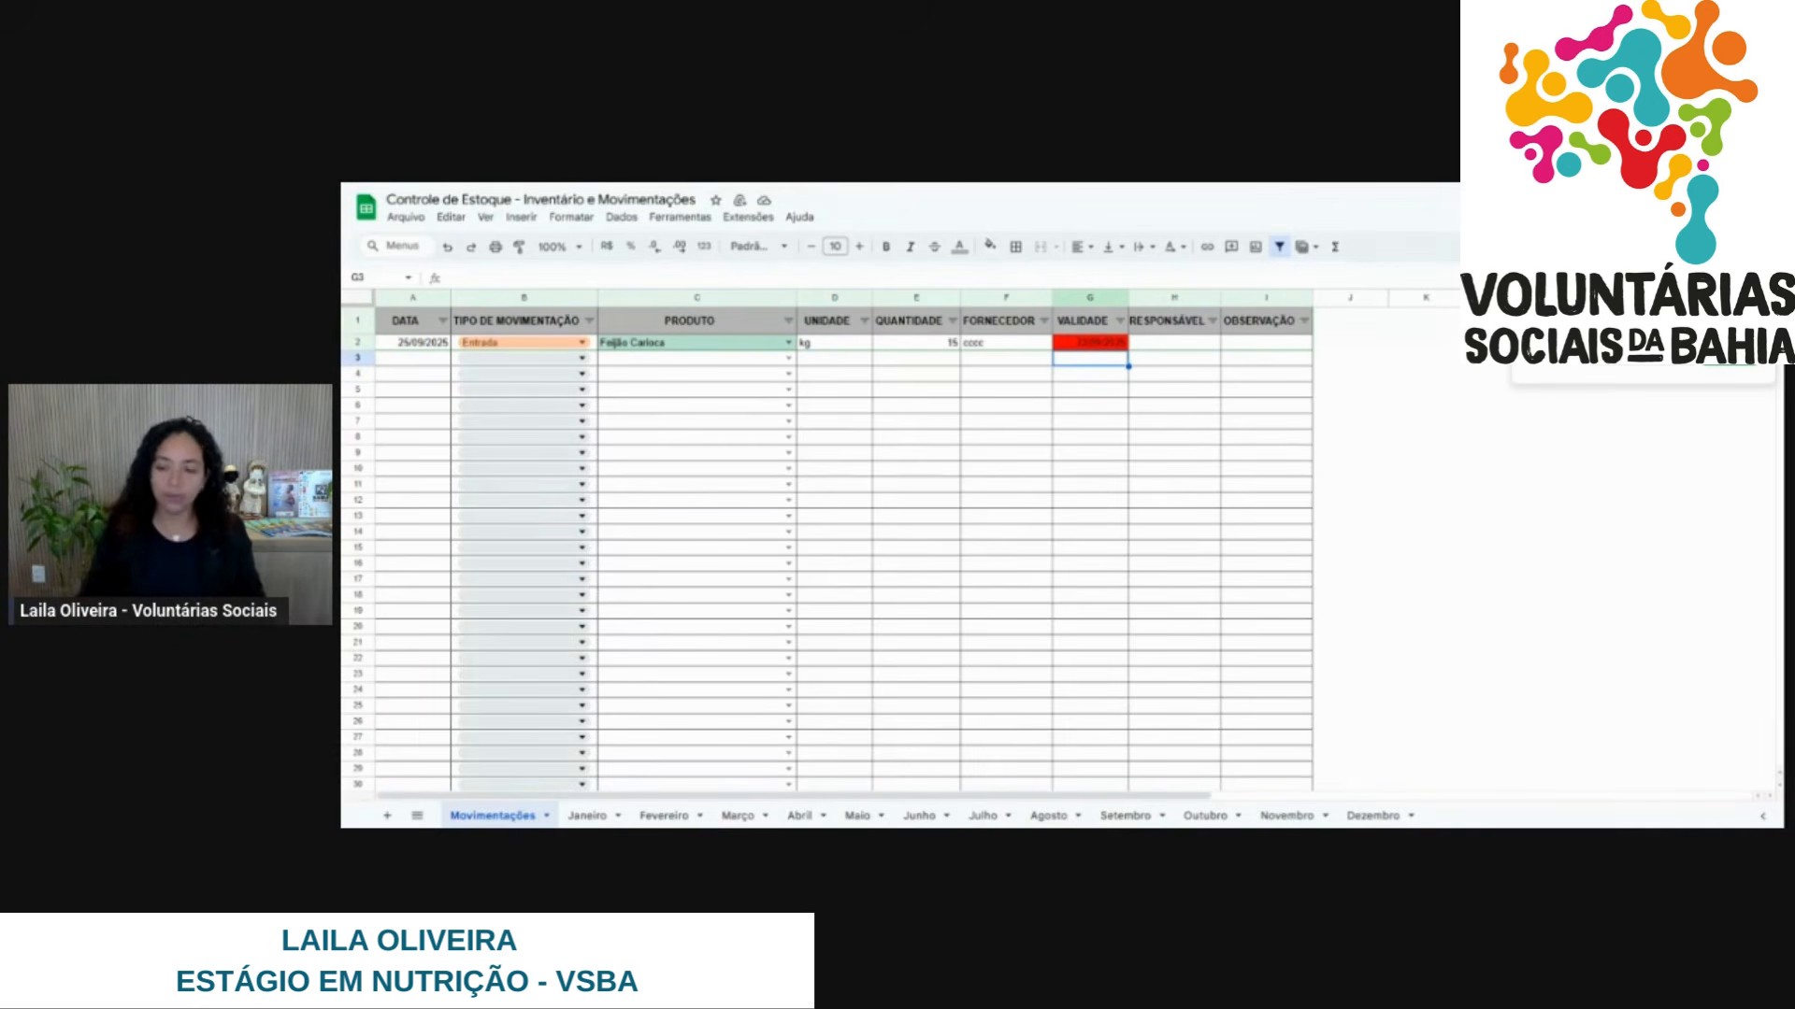
Enter the expiry dates 27/09/2025 in row 3 and 27/10/2025 in row 4.
{"action": "type", "text": "27/09/0"}
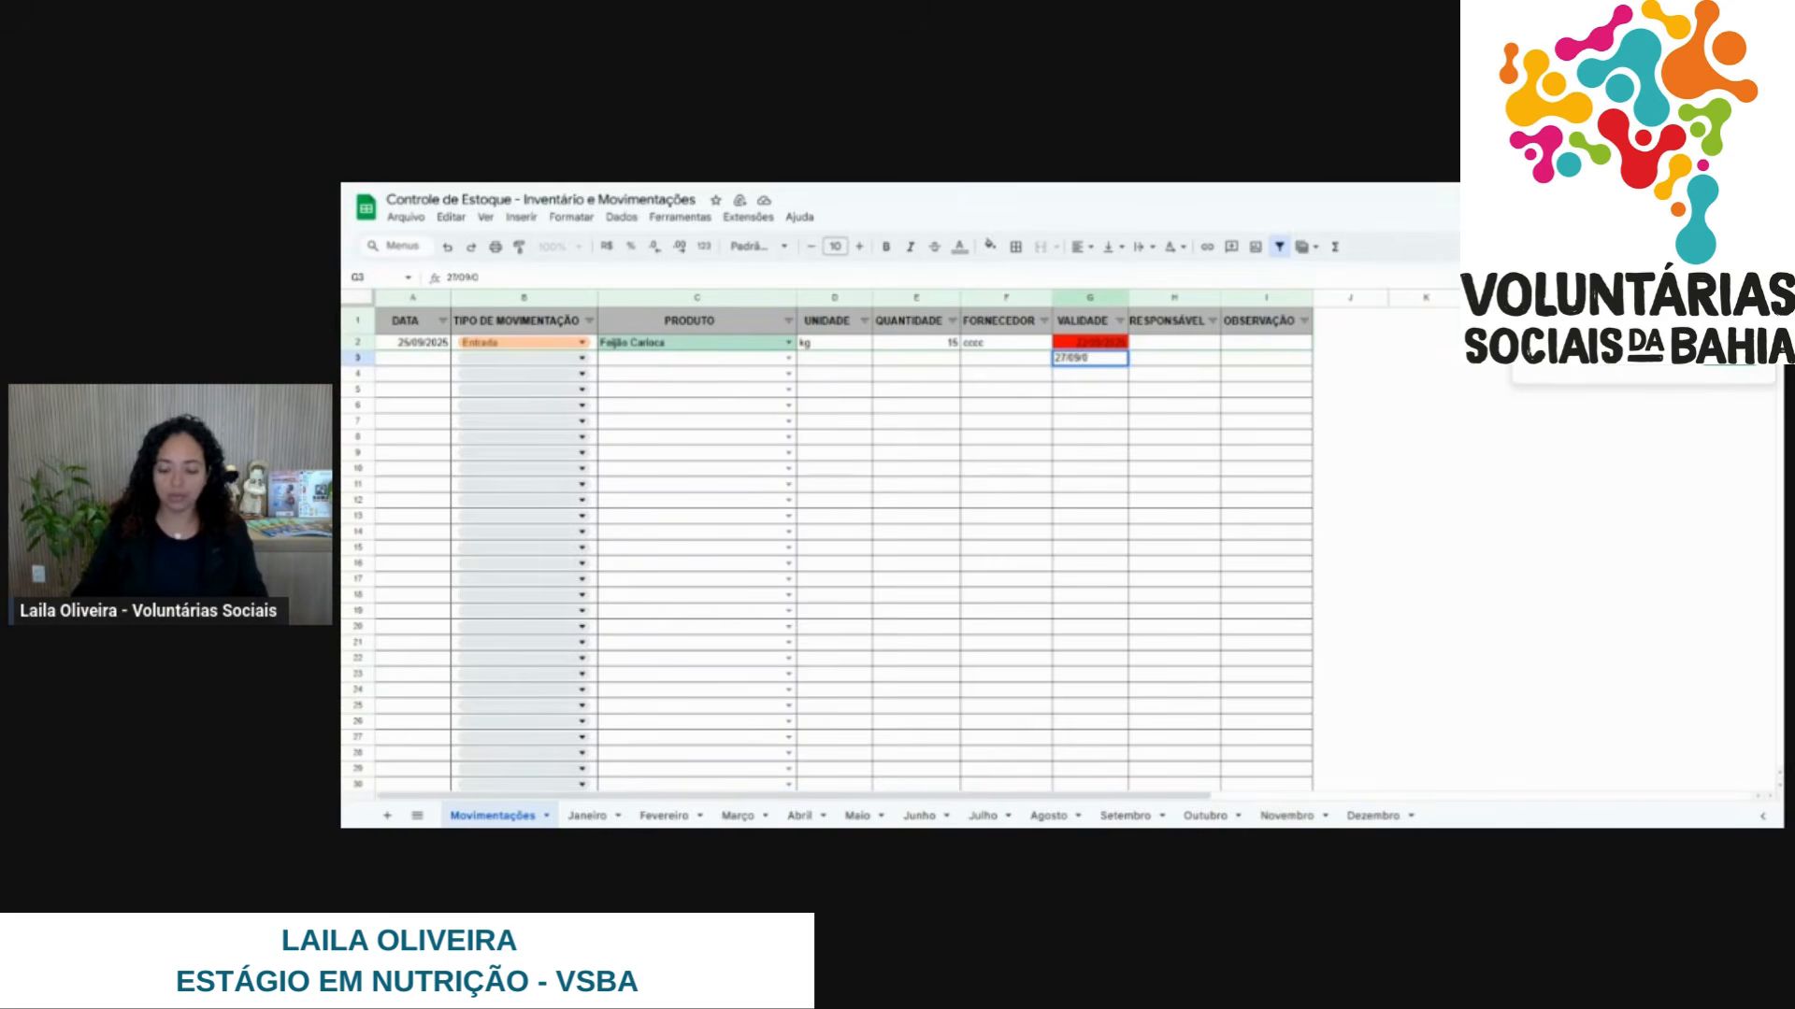
{"action": "key", "text": "BackSpace"}
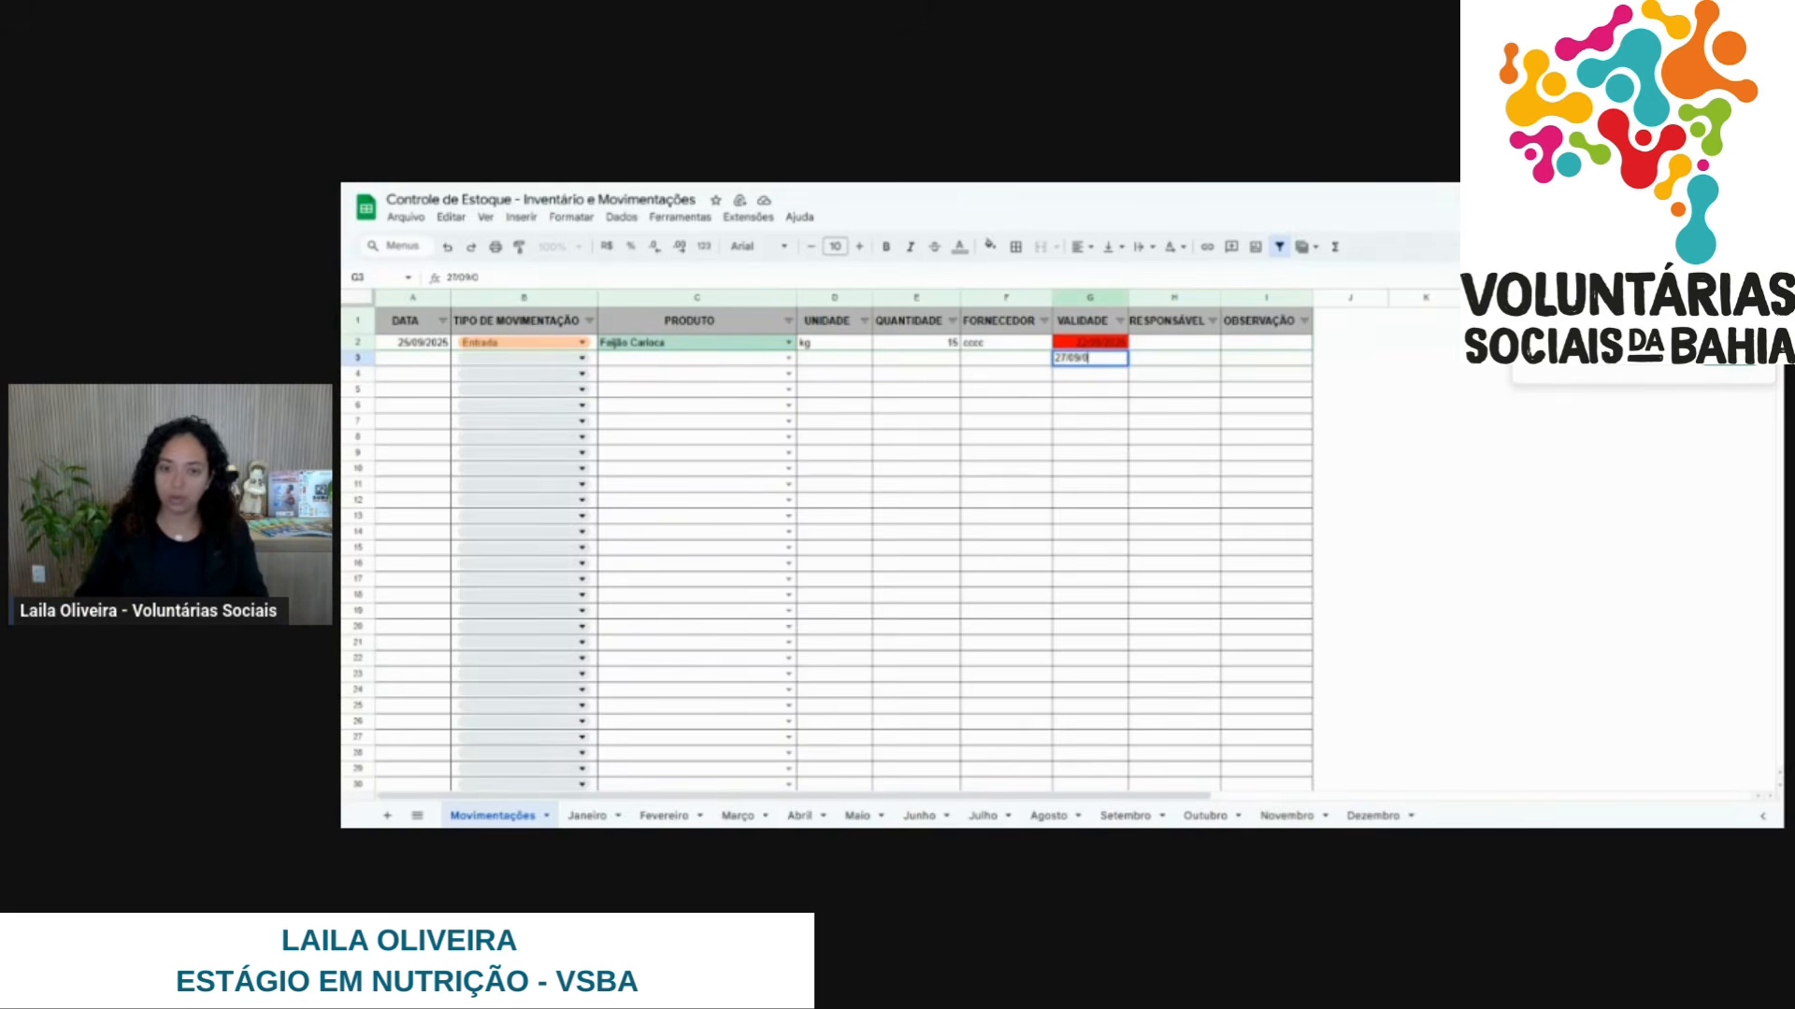
{"action": "type", "text": "2025"}
{"action": "key", "text": "Return"}
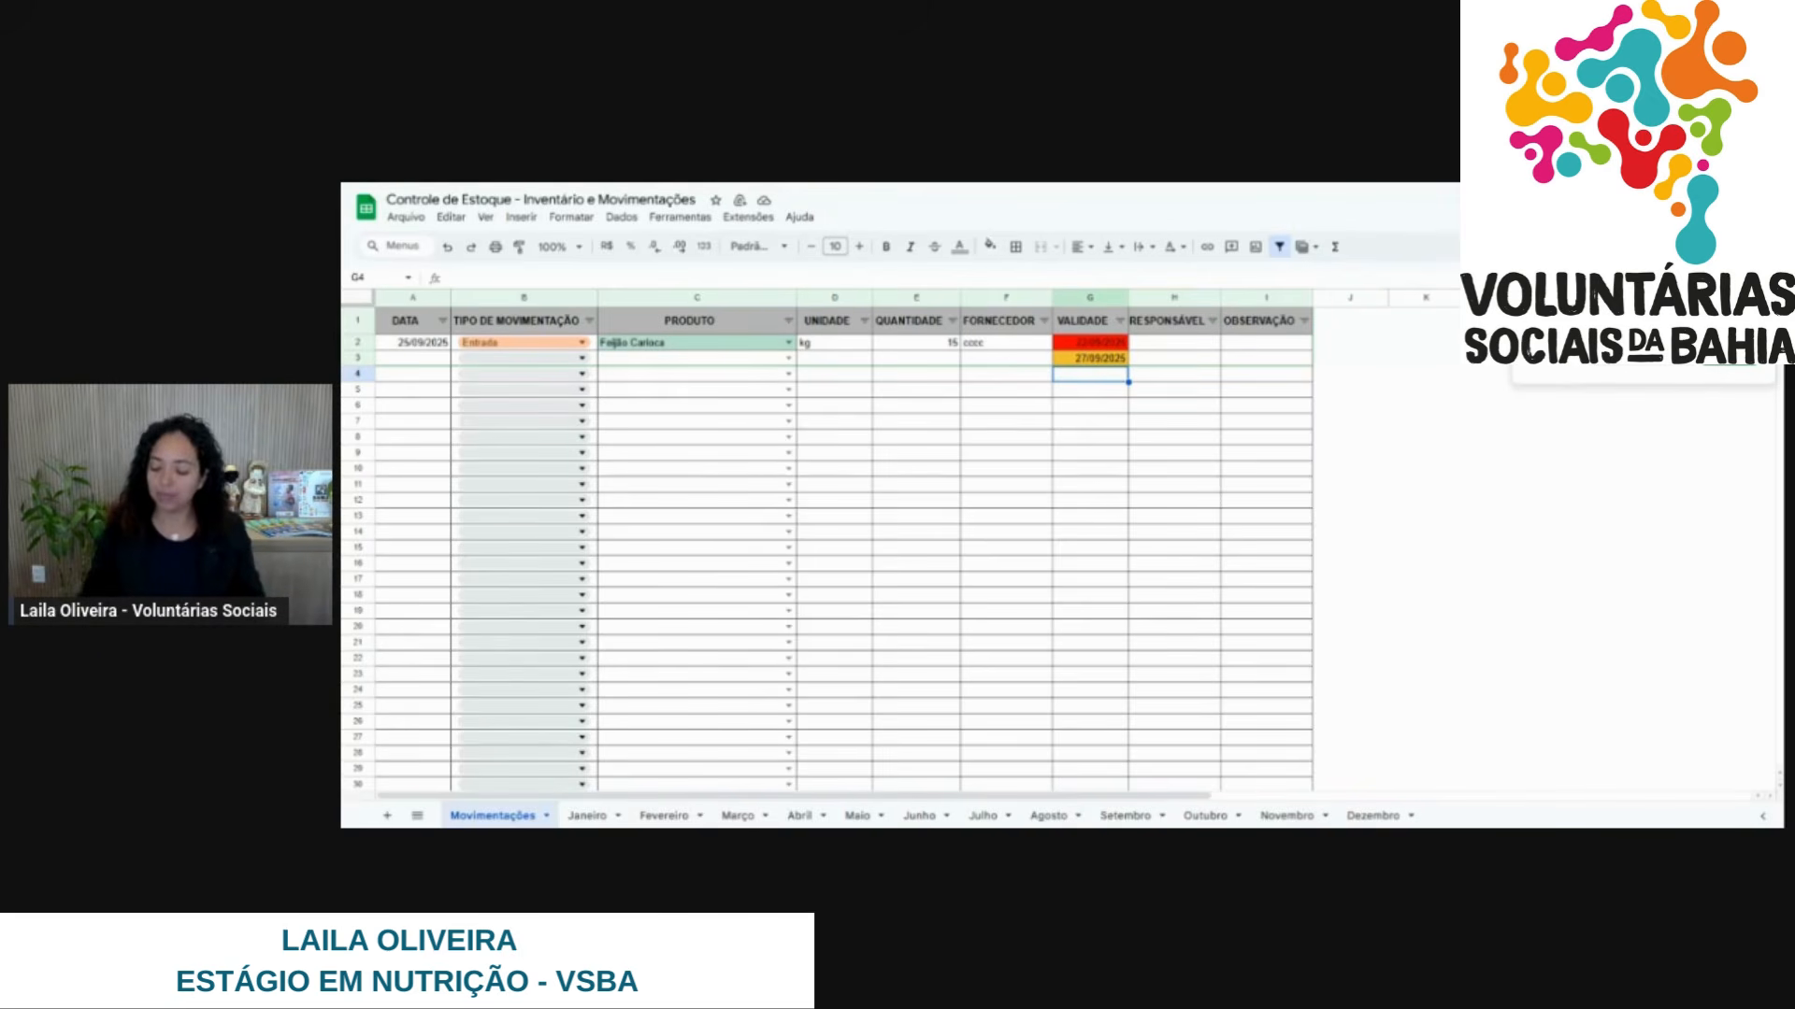
{"action": "type", "text": "27/10/2025"}
{"action": "key", "text": "Return"}
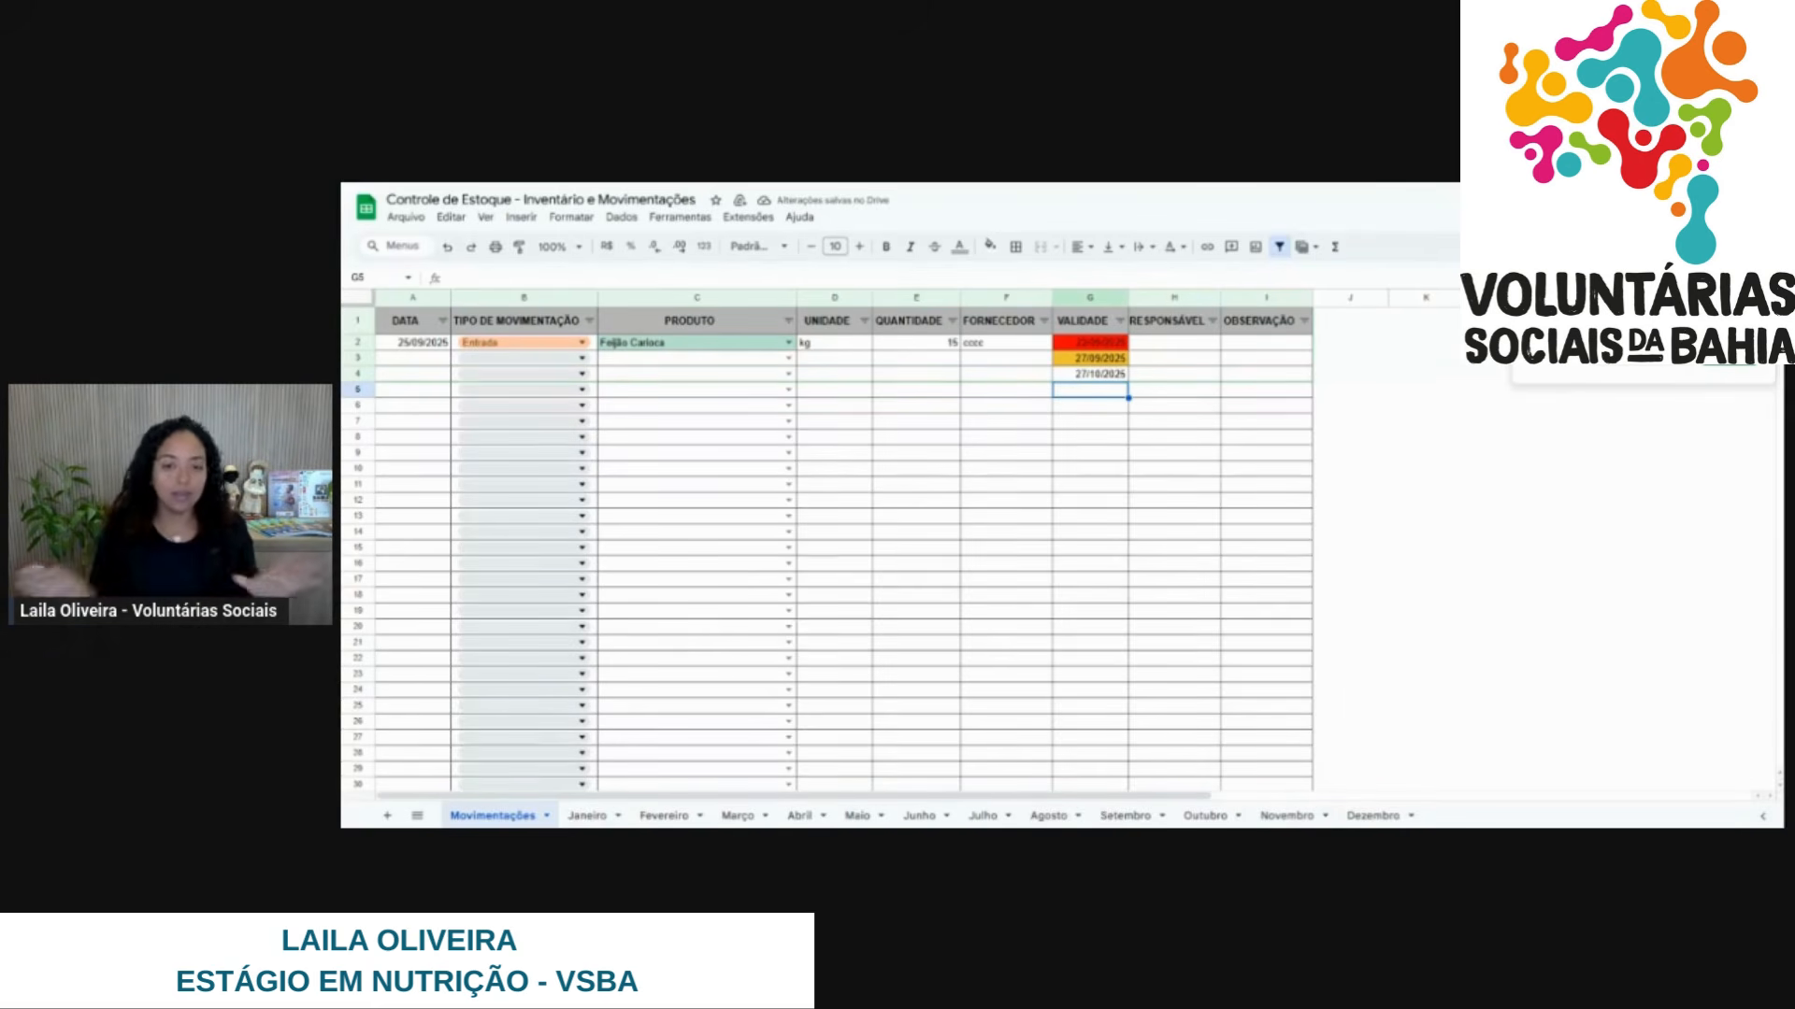
Enter the expiry date 23/10/2025 in row 5.
{"action": "type", "text": "25"}
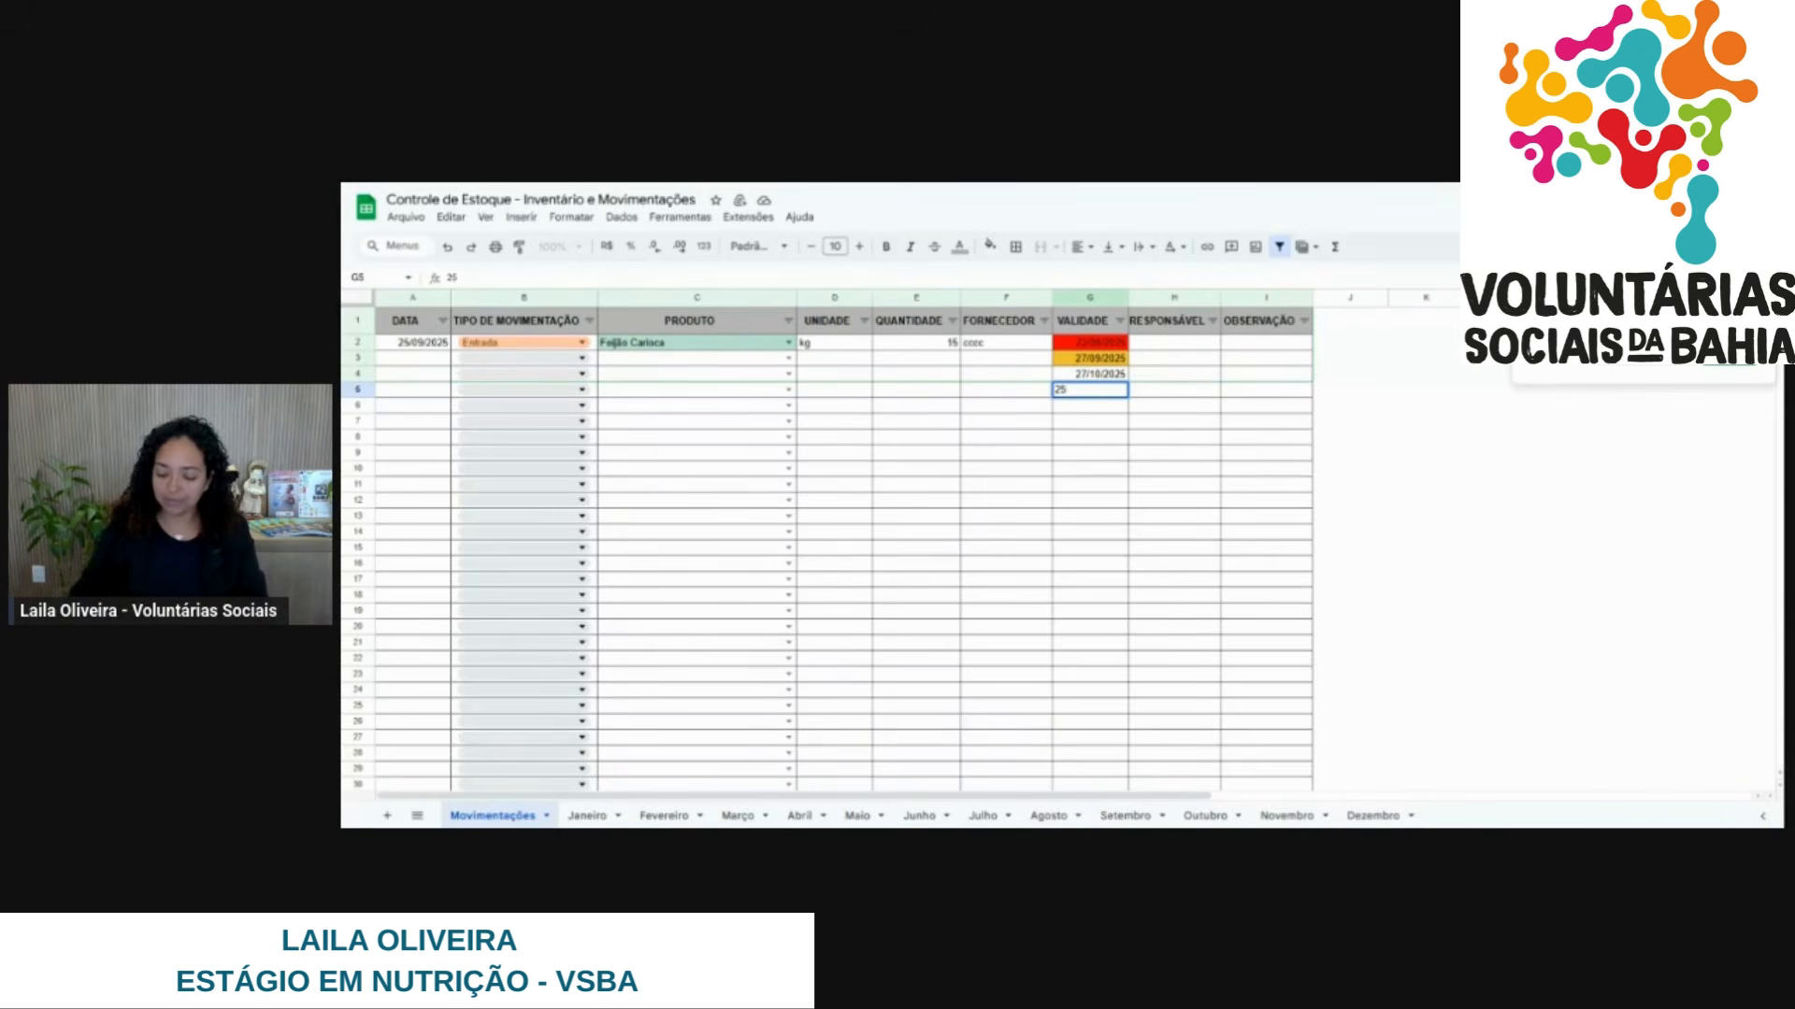
{"action": "key", "text": "BackSpace"}
{"action": "type", "text": "3/10"}
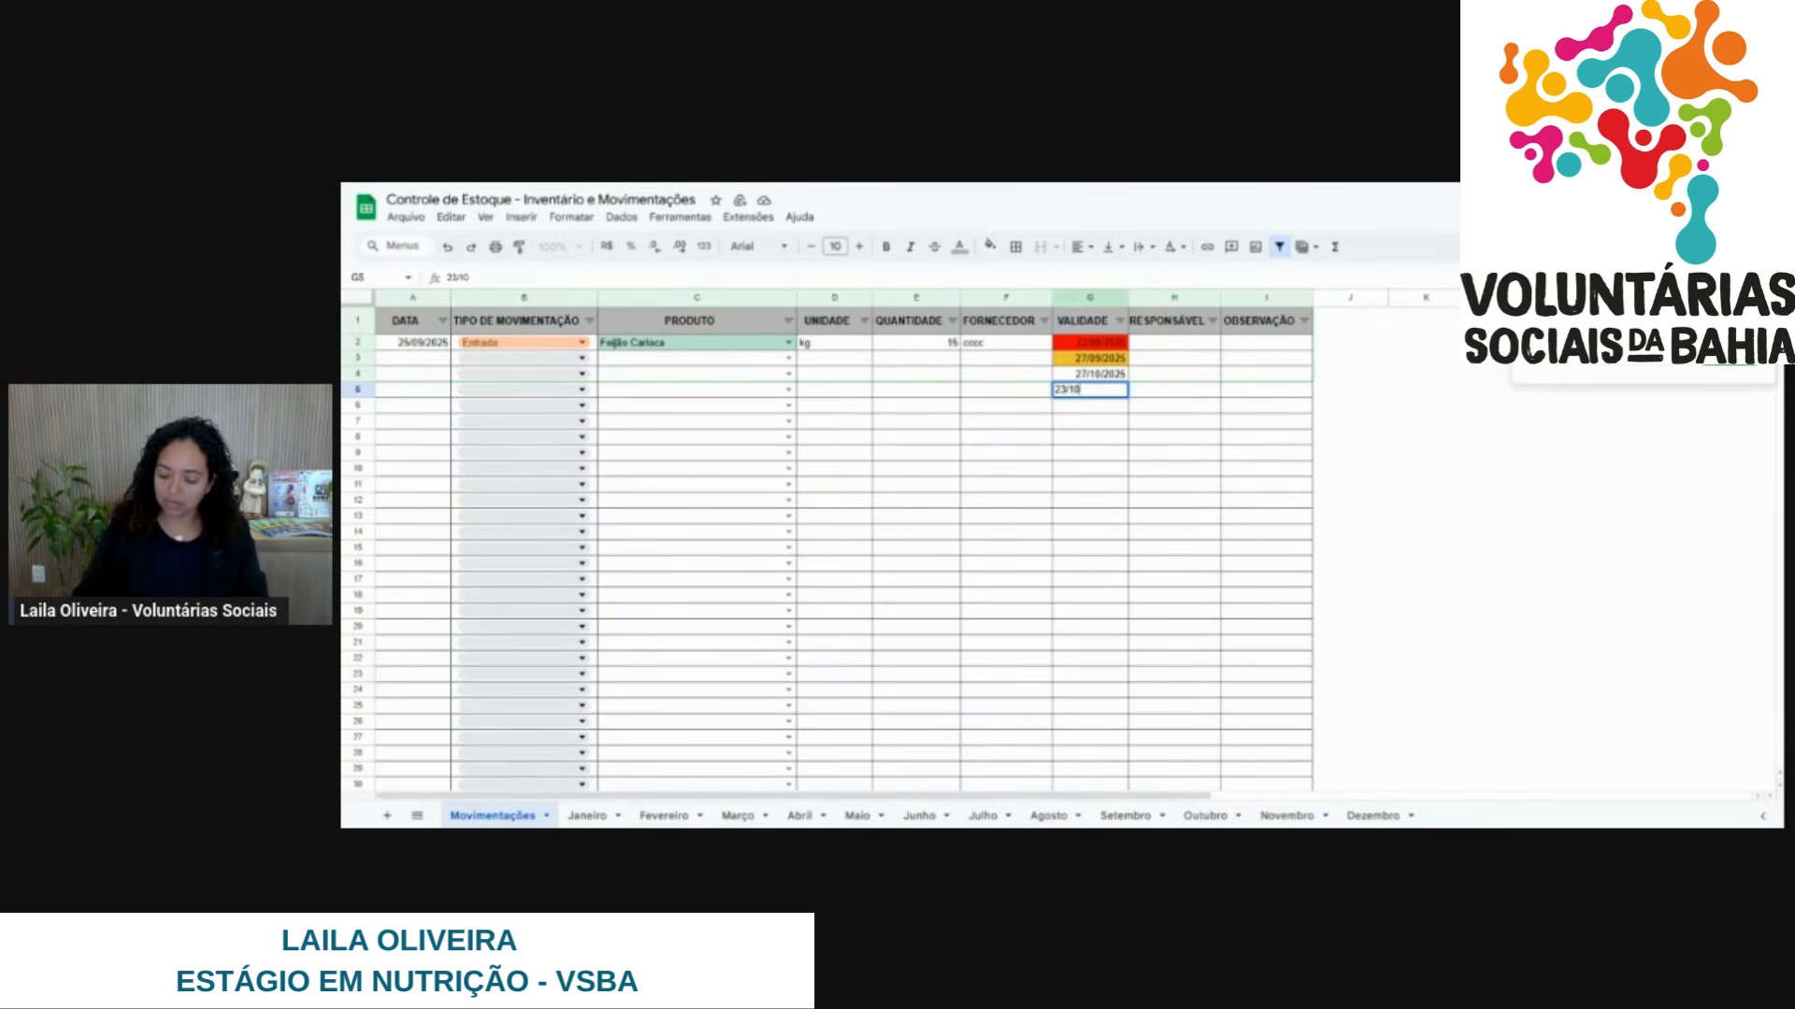
{"action": "type", "text": "/202"}
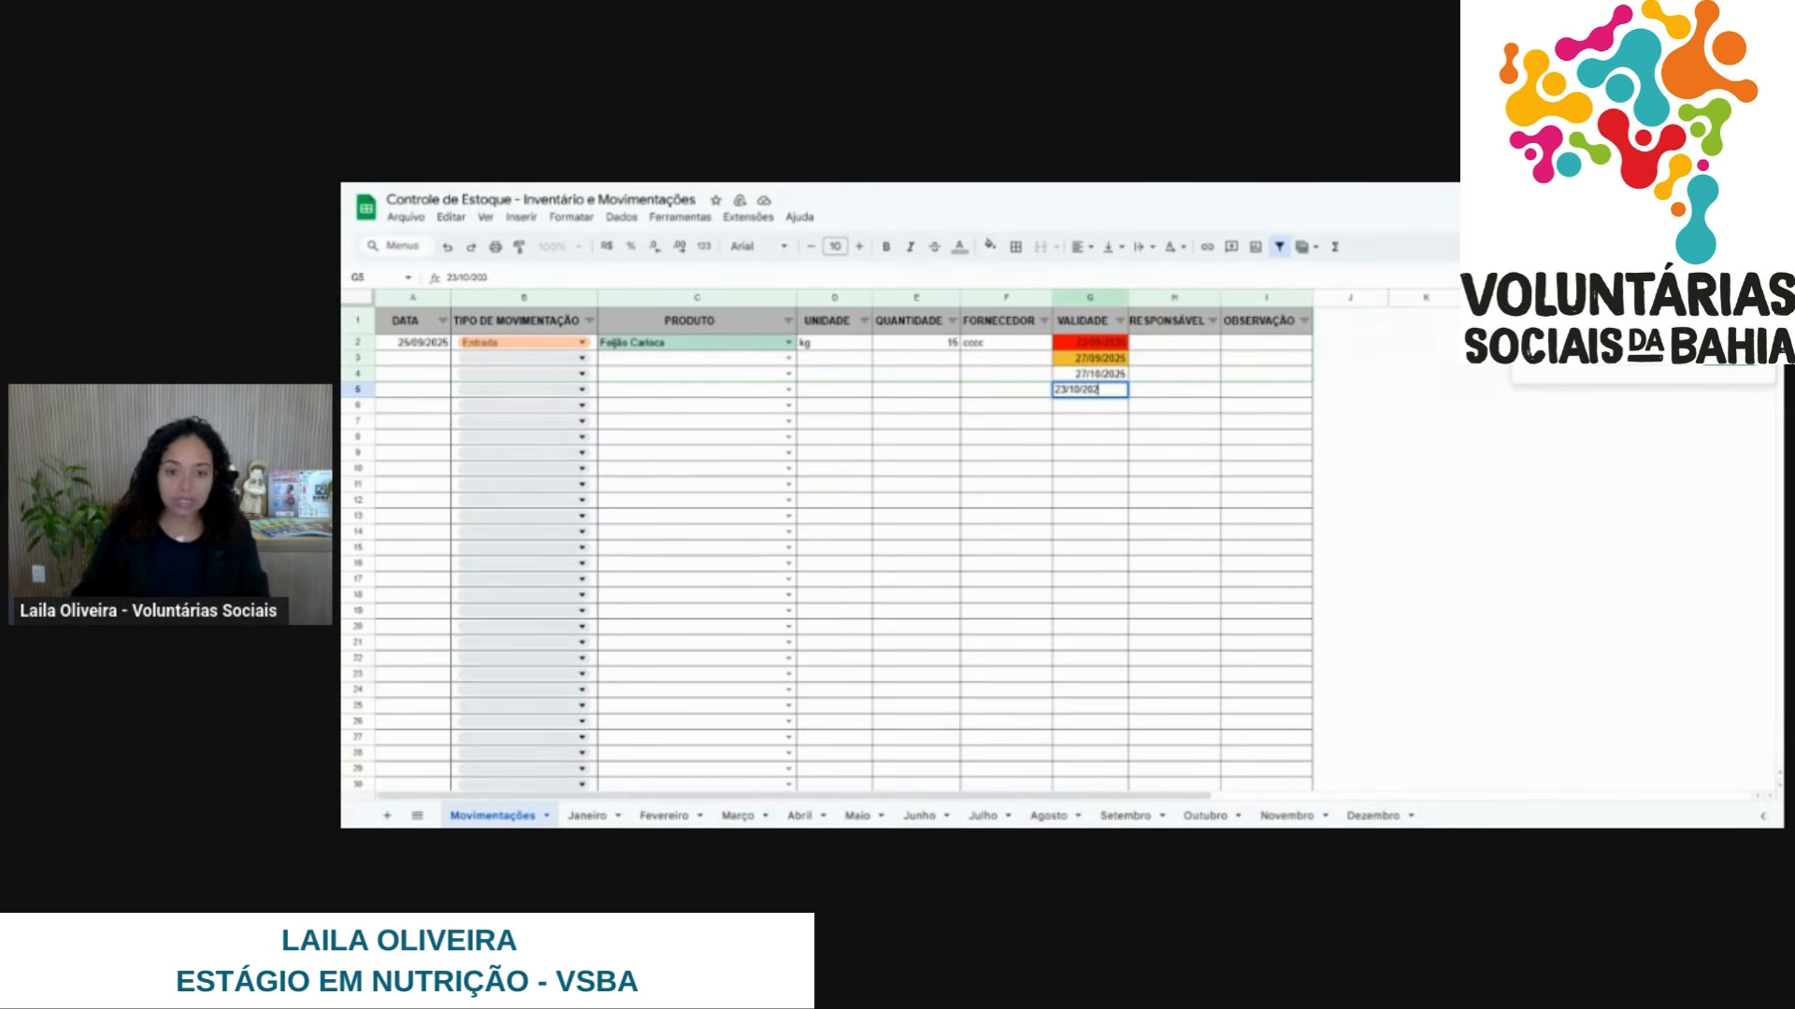
{"action": "type", "text": "5"}
{"action": "key", "text": "Return"}
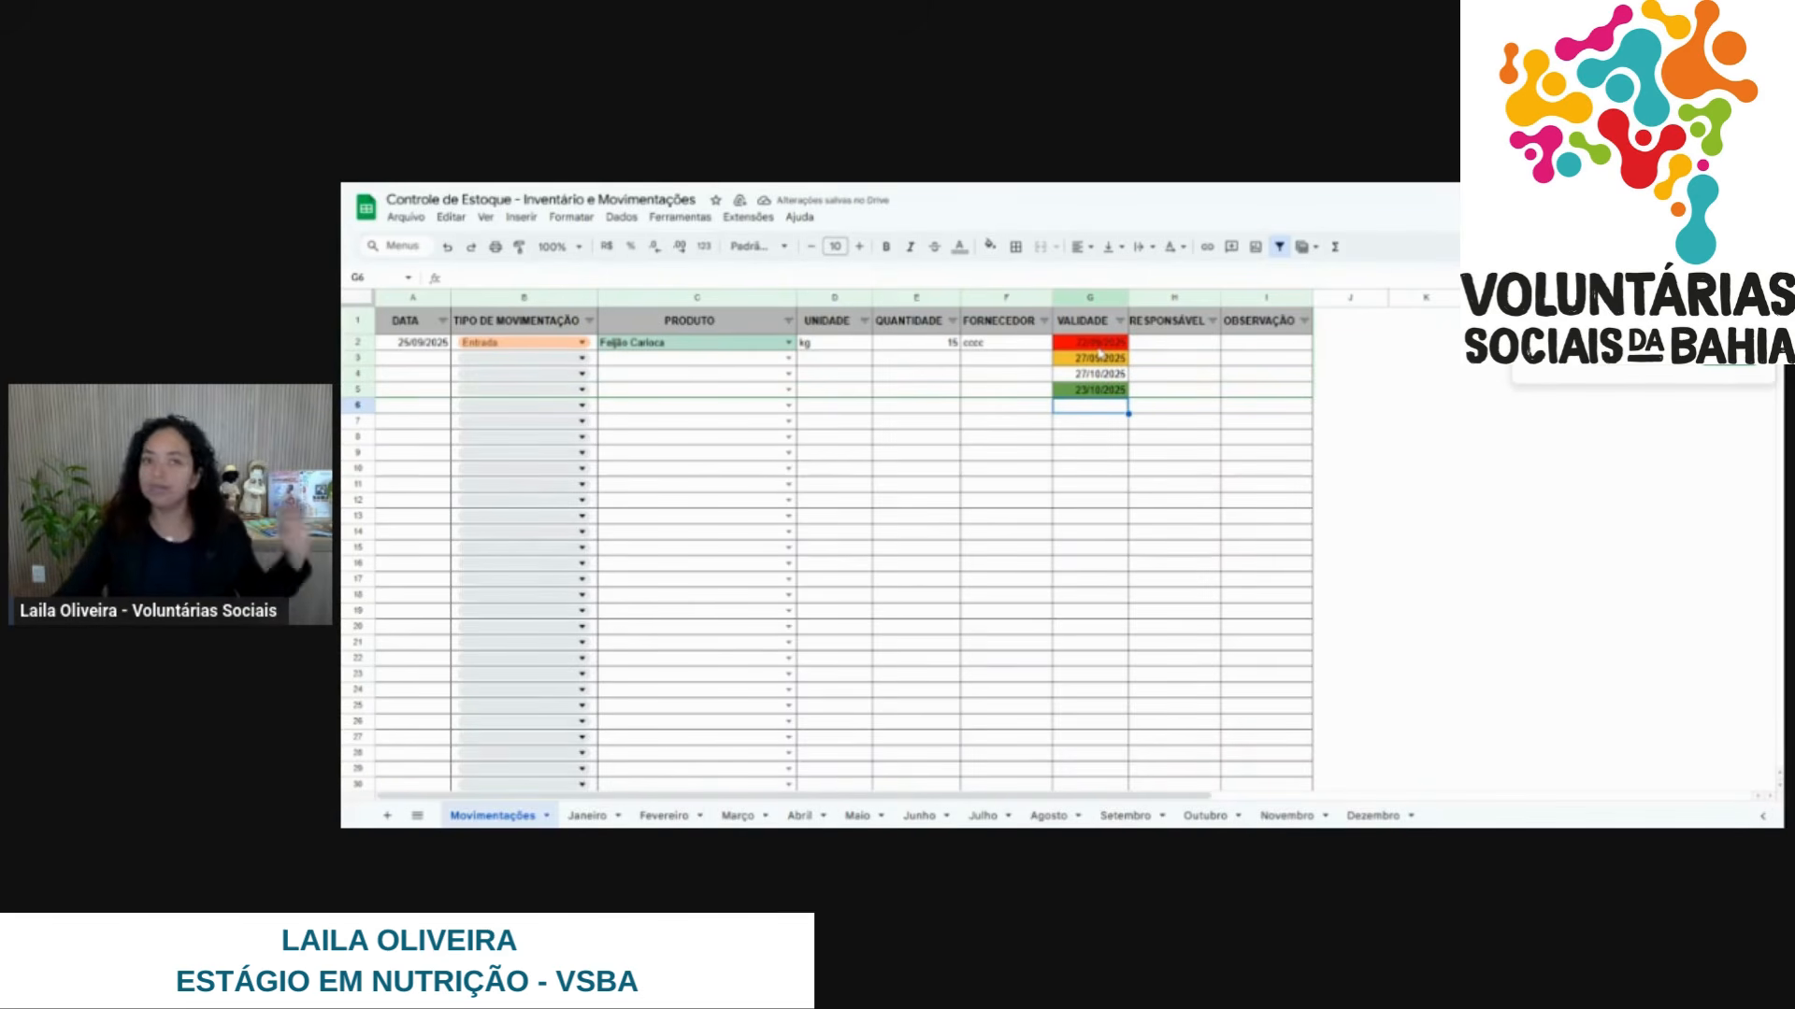
{"action": "left_click", "coordinate": [1099, 357]}
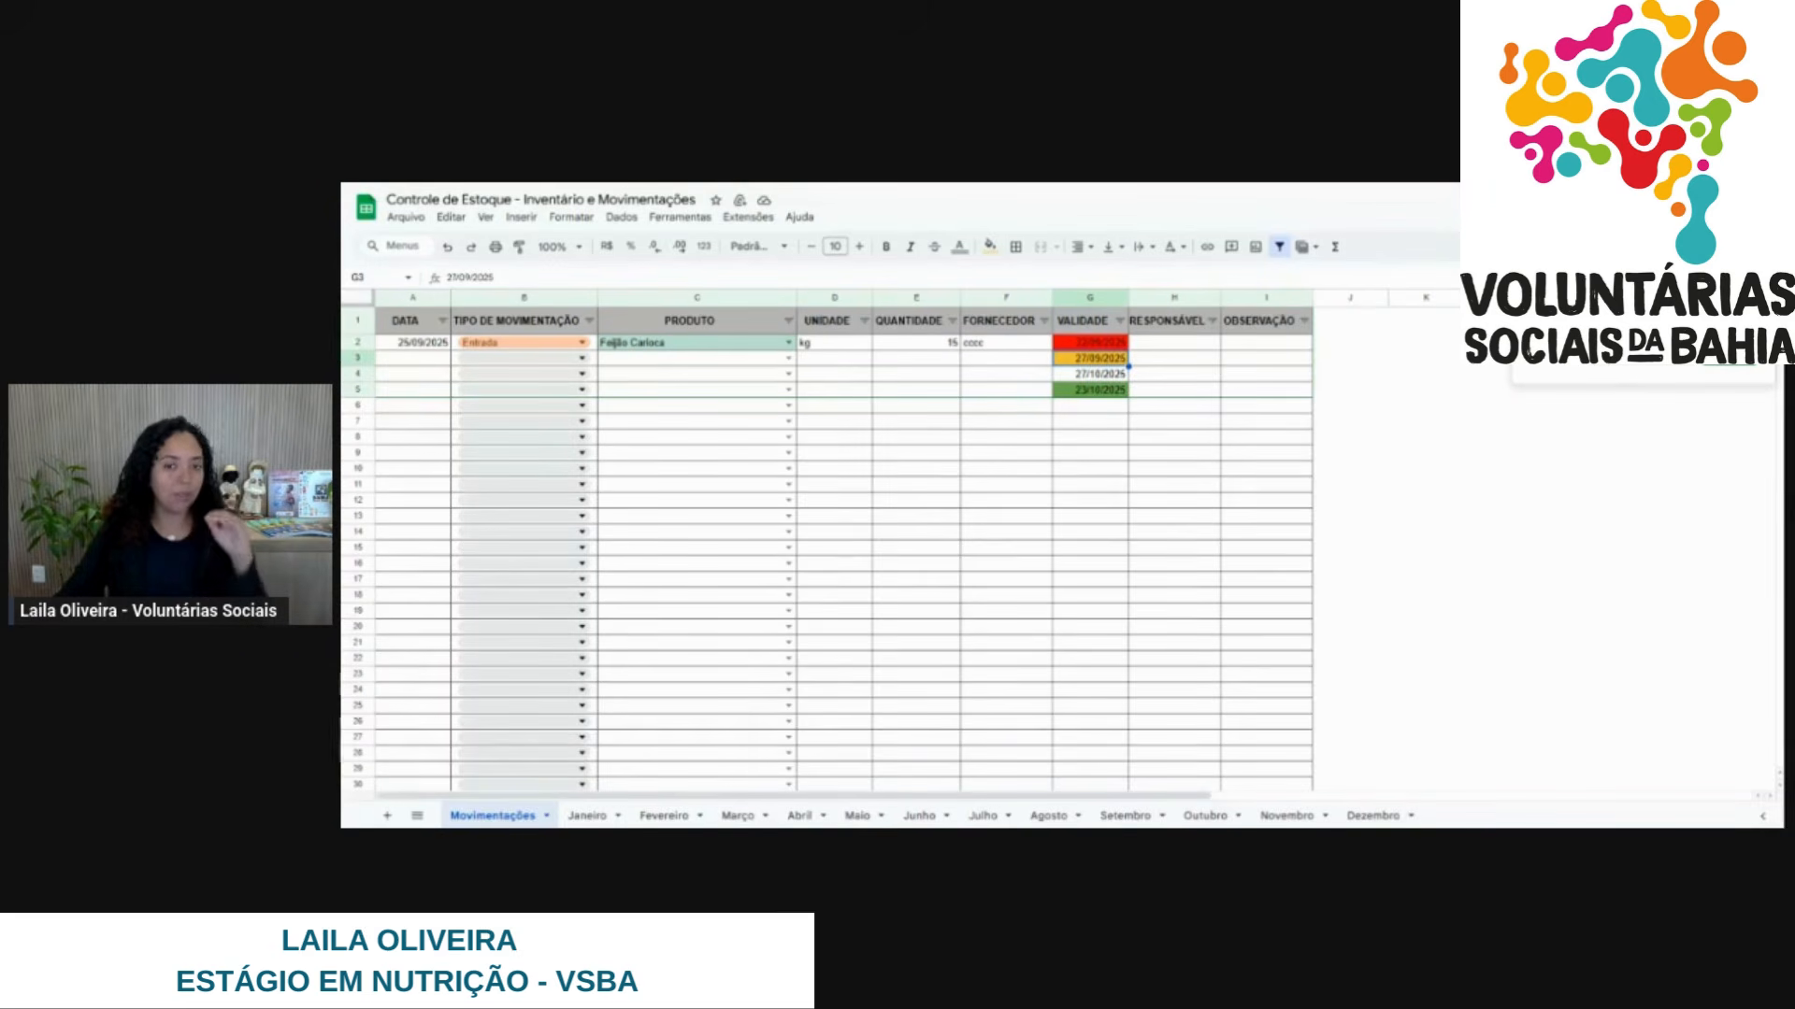
{"action": "left_click", "coordinate": [1108, 393]}
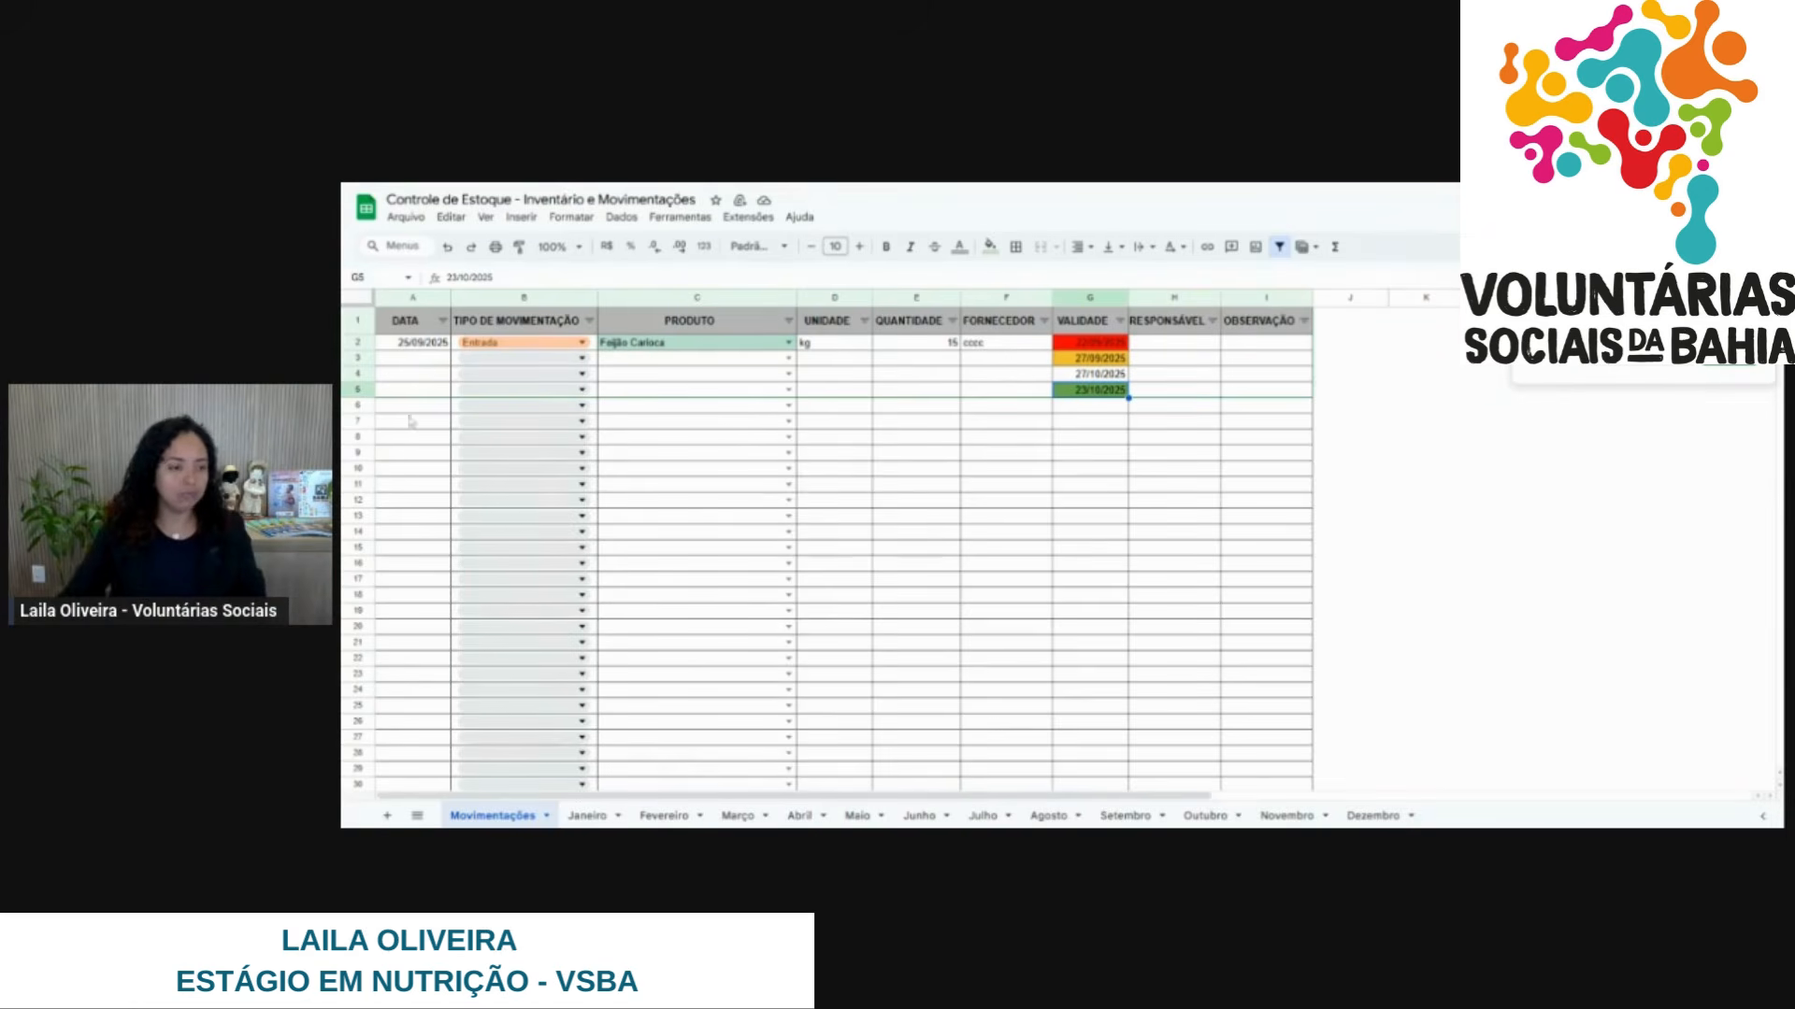
{"action": "scroll", "coordinate": [1061, 519], "scroll_direction": "down", "scroll_amount": 10}
{"action": "scroll", "coordinate": [1061, 519], "scroll_direction": "up", "scroll_amount": 1}
{"action": "right_click", "coordinate": [1061, 519]}
{"action": "left_click", "coordinate": [970, 552]}
{"action": "scroll", "coordinate": [1102, 509], "scroll_direction": "up", "scroll_amount": 8}
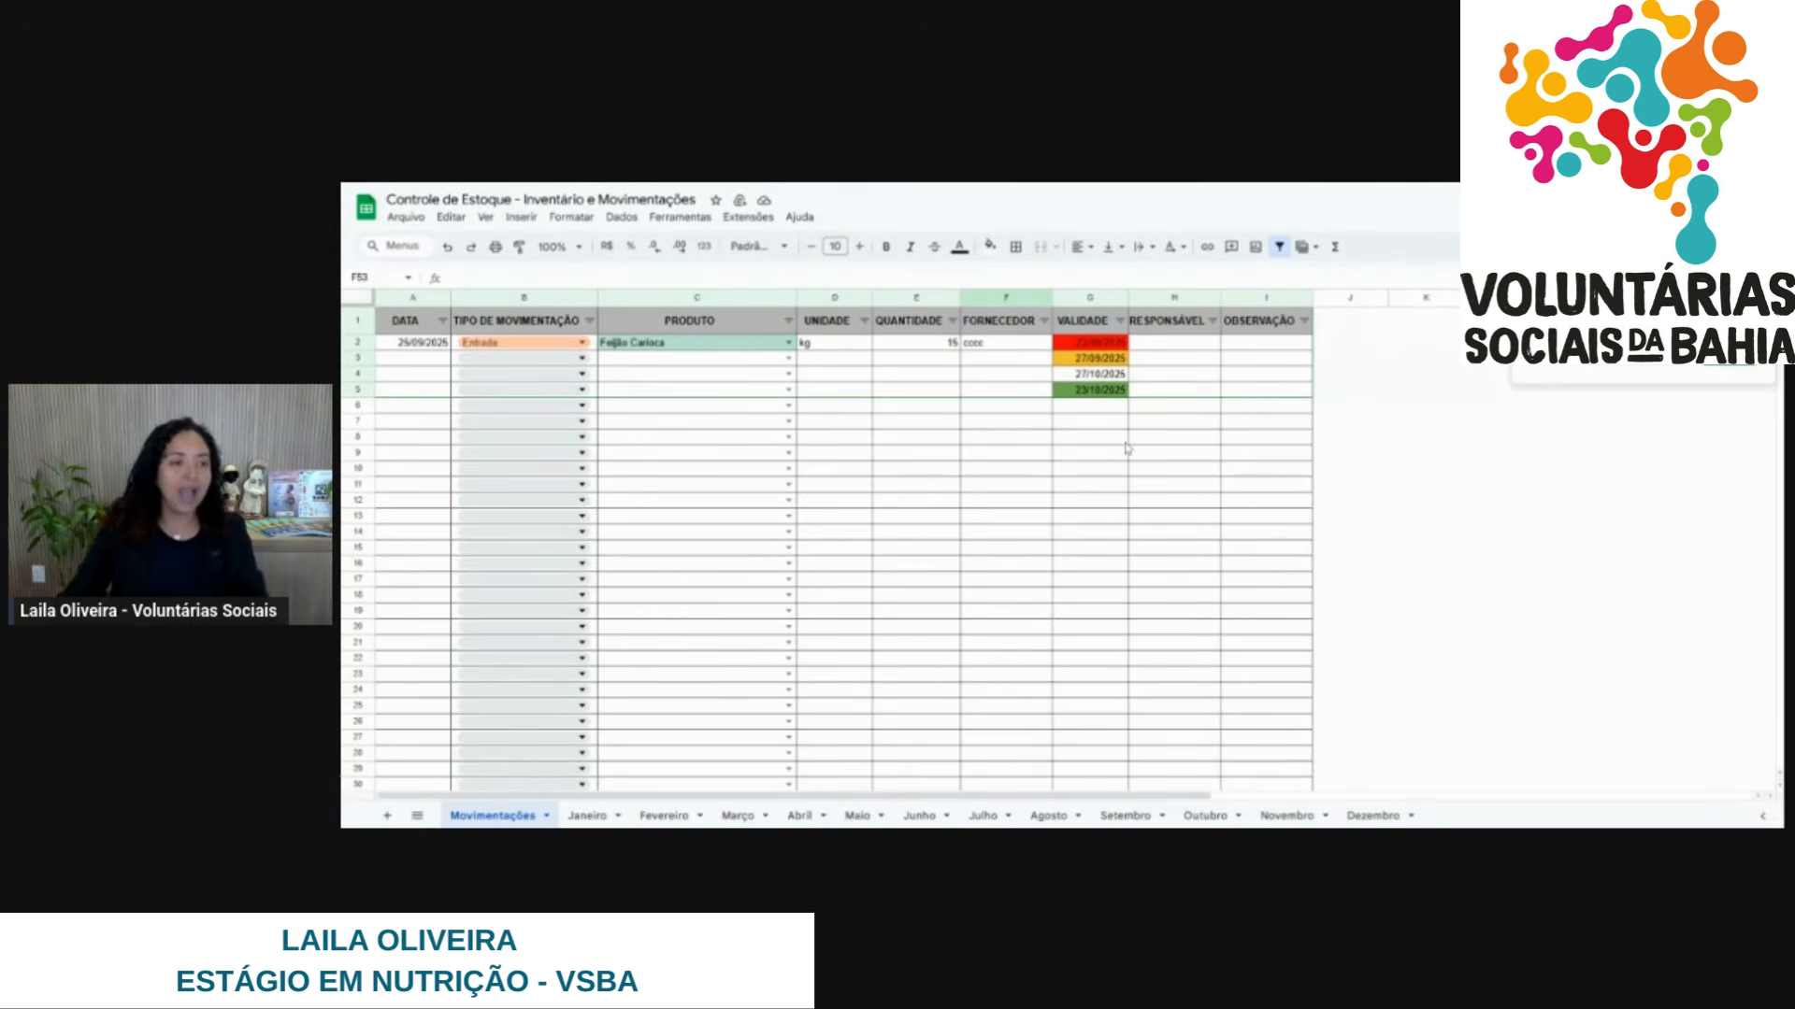
Clear the sample expiry dates from the VALIDADE cells G2:G8.
{"action": "left_click_drag", "start_coordinate": [1122, 437], "coordinate": [1091, 357]}
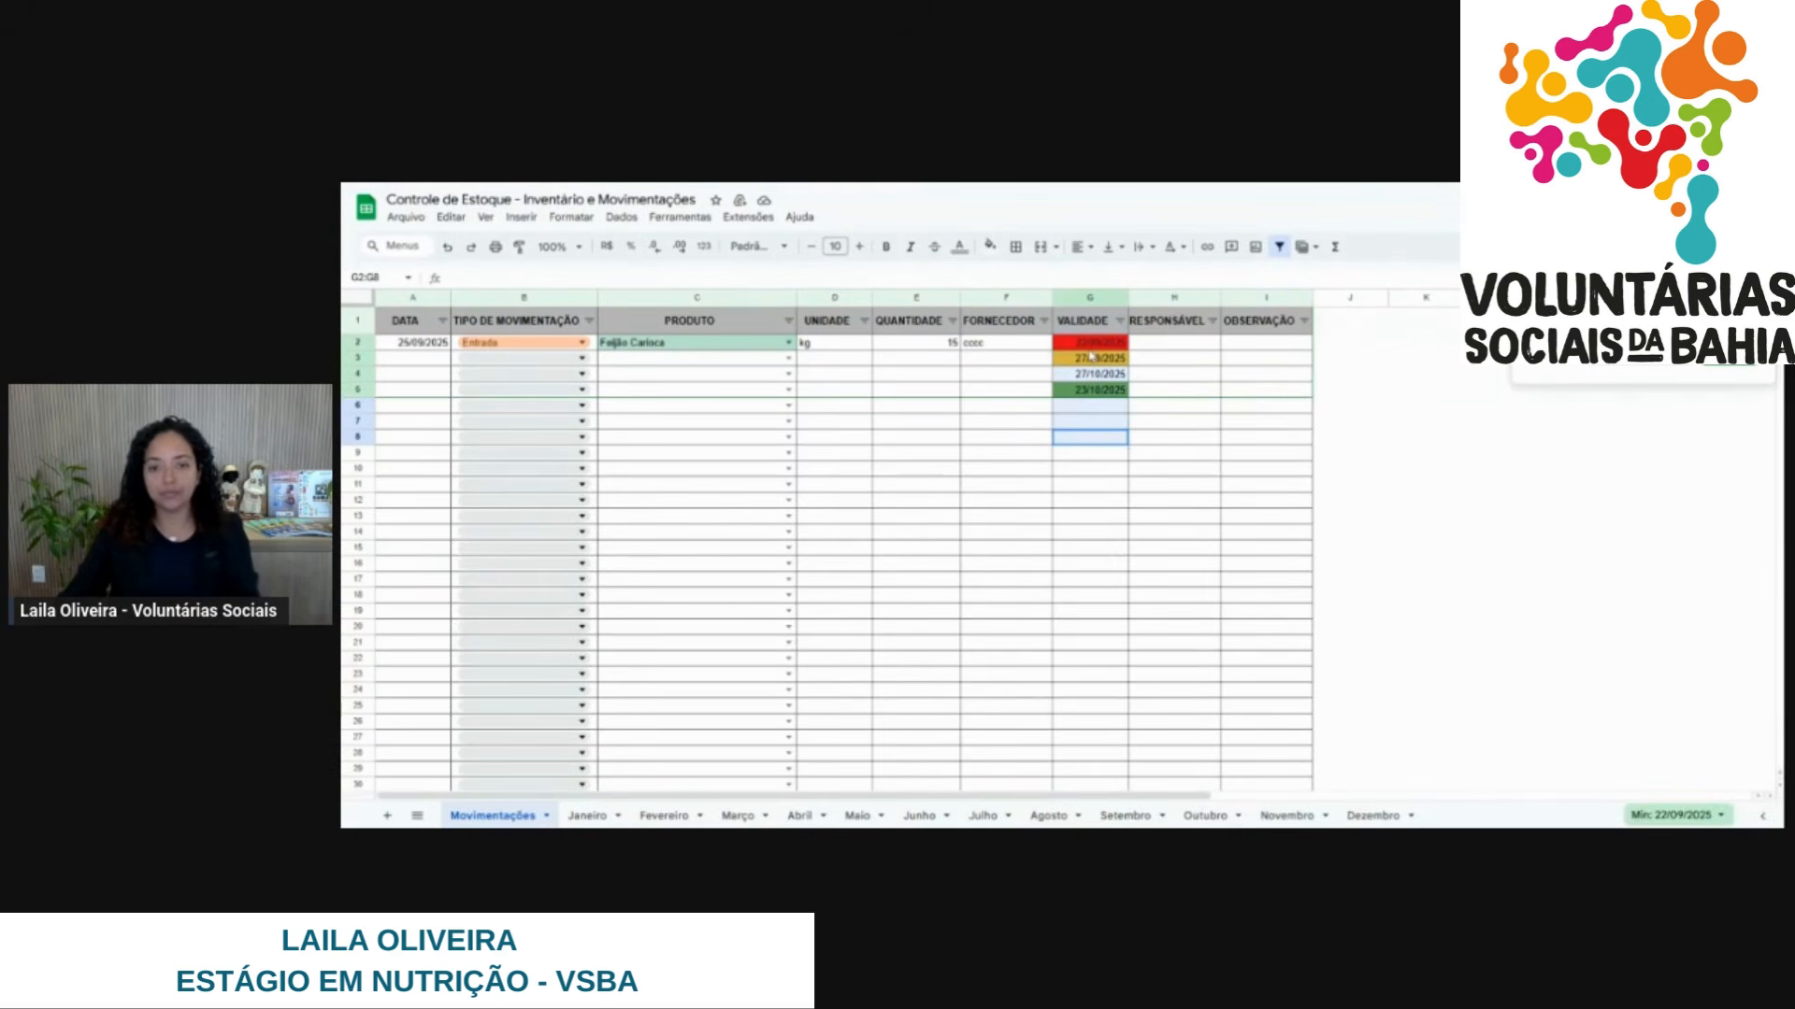
{"action": "key", "text": "Delete"}
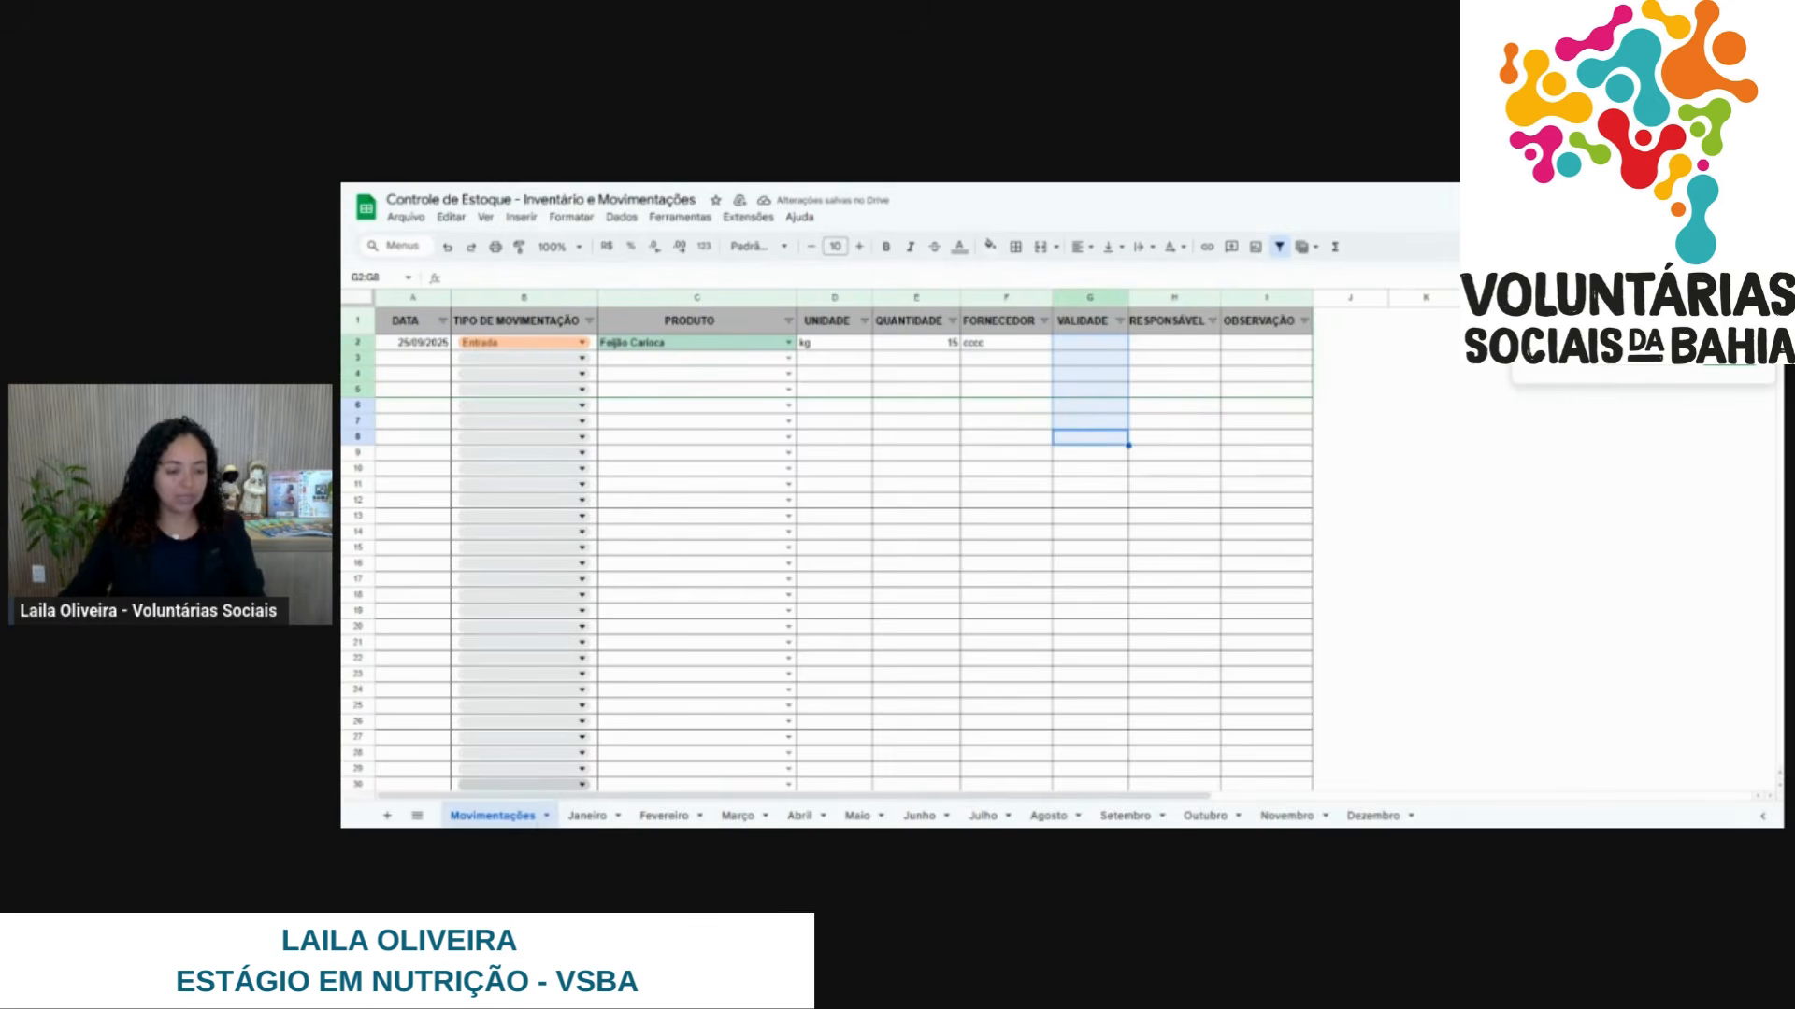
{"action": "left_click", "coordinate": [788, 343]}
{"action": "left_click", "coordinate": [788, 343]}
{"action": "left_click", "coordinate": [788, 343]}
{"action": "left_click", "coordinate": [916, 548]}
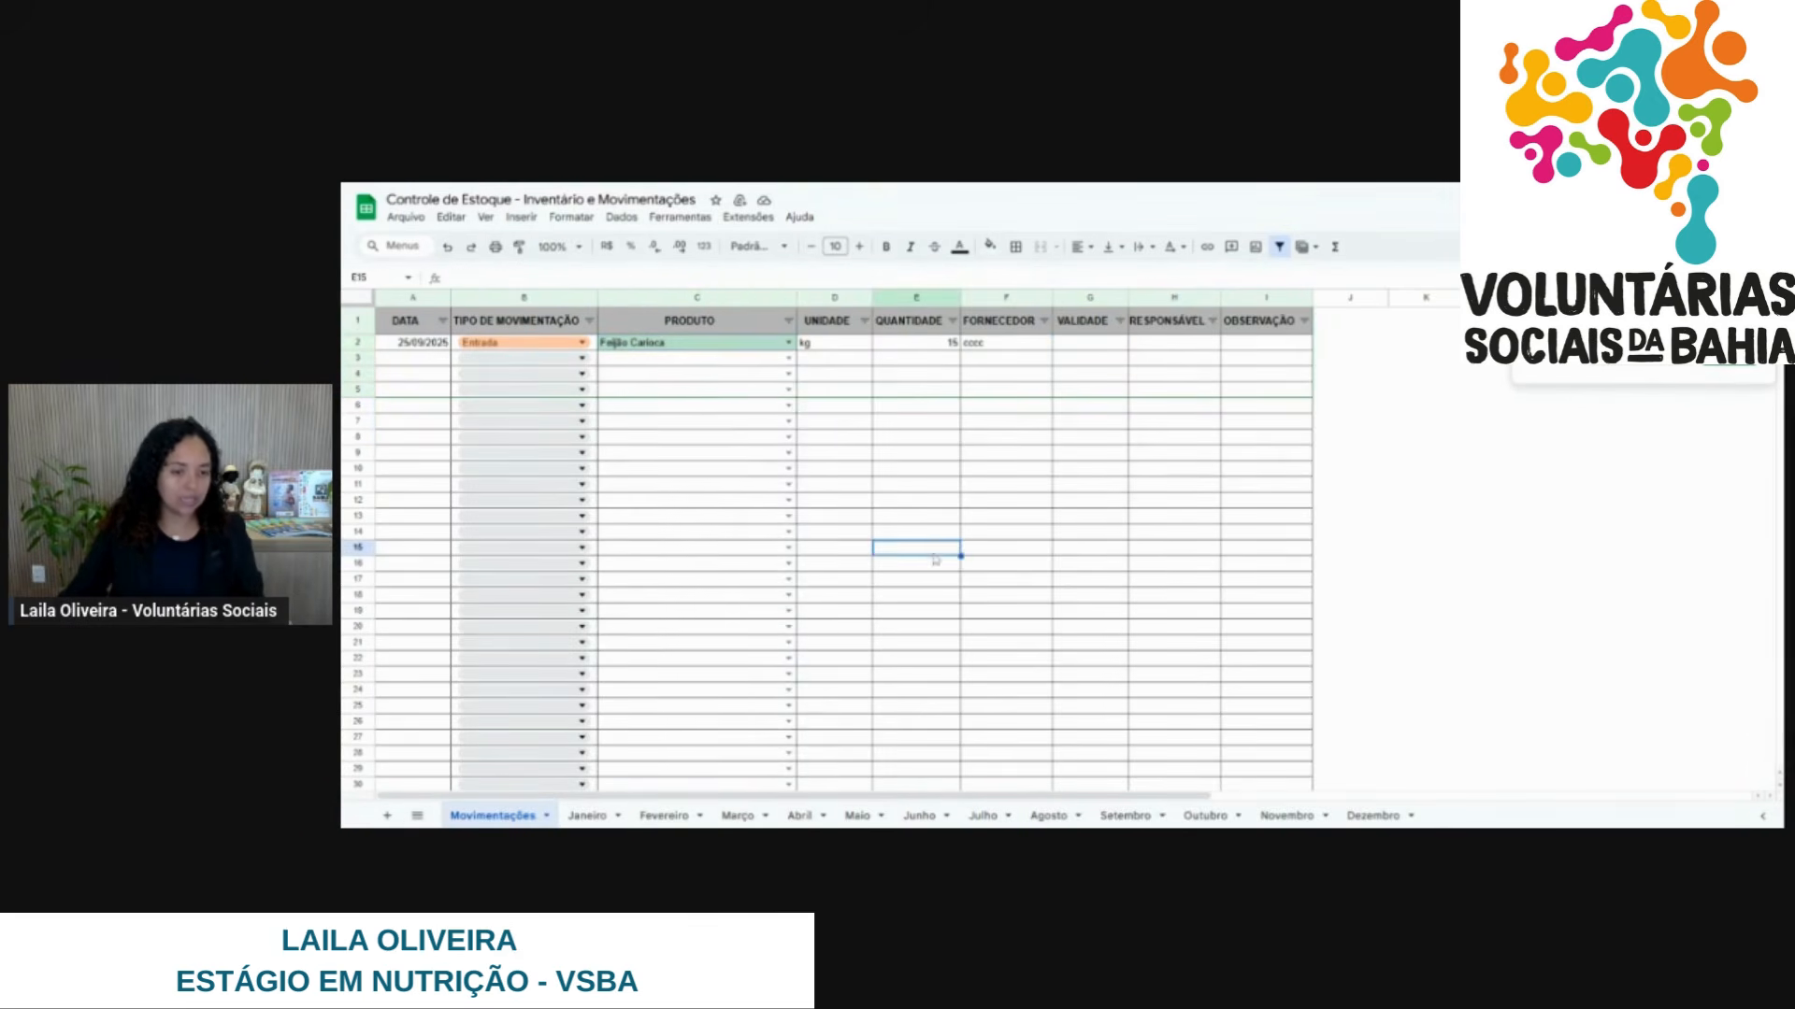
Show the hidden Base sheet that holds the product list.
{"action": "left_click", "coordinate": [416, 816]}
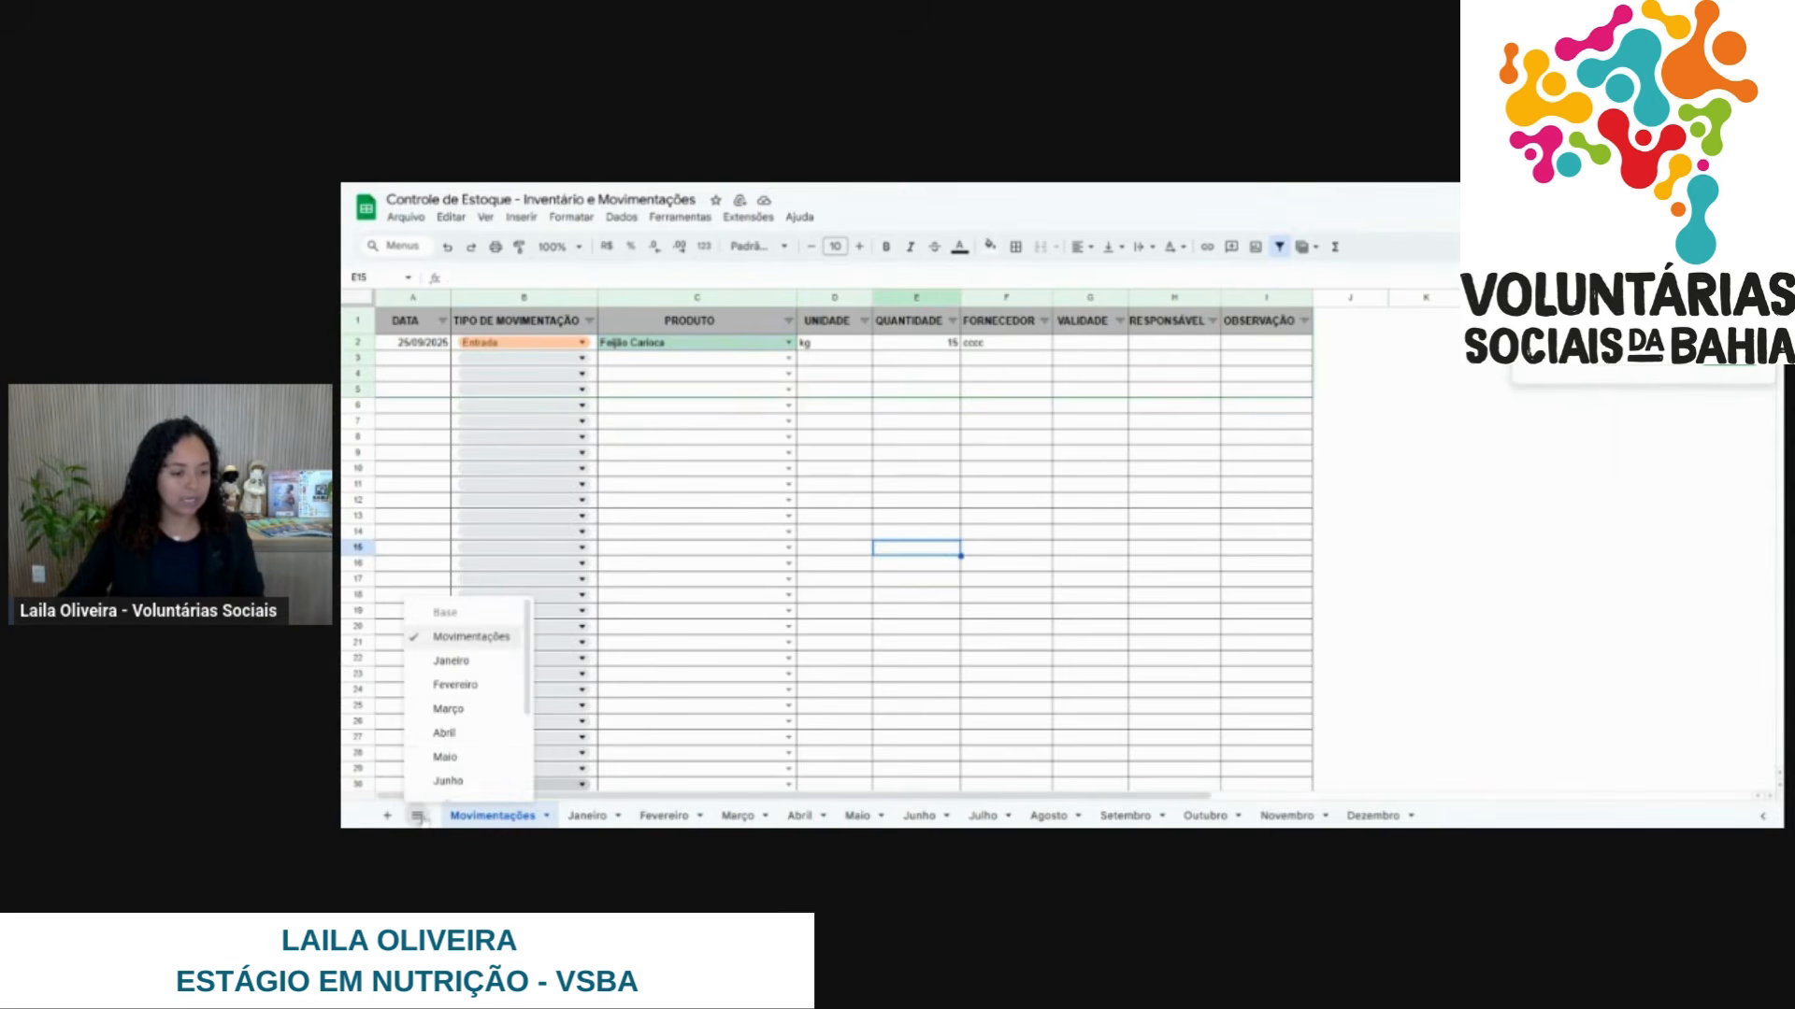
{"action": "left_click", "coordinate": [452, 613]}
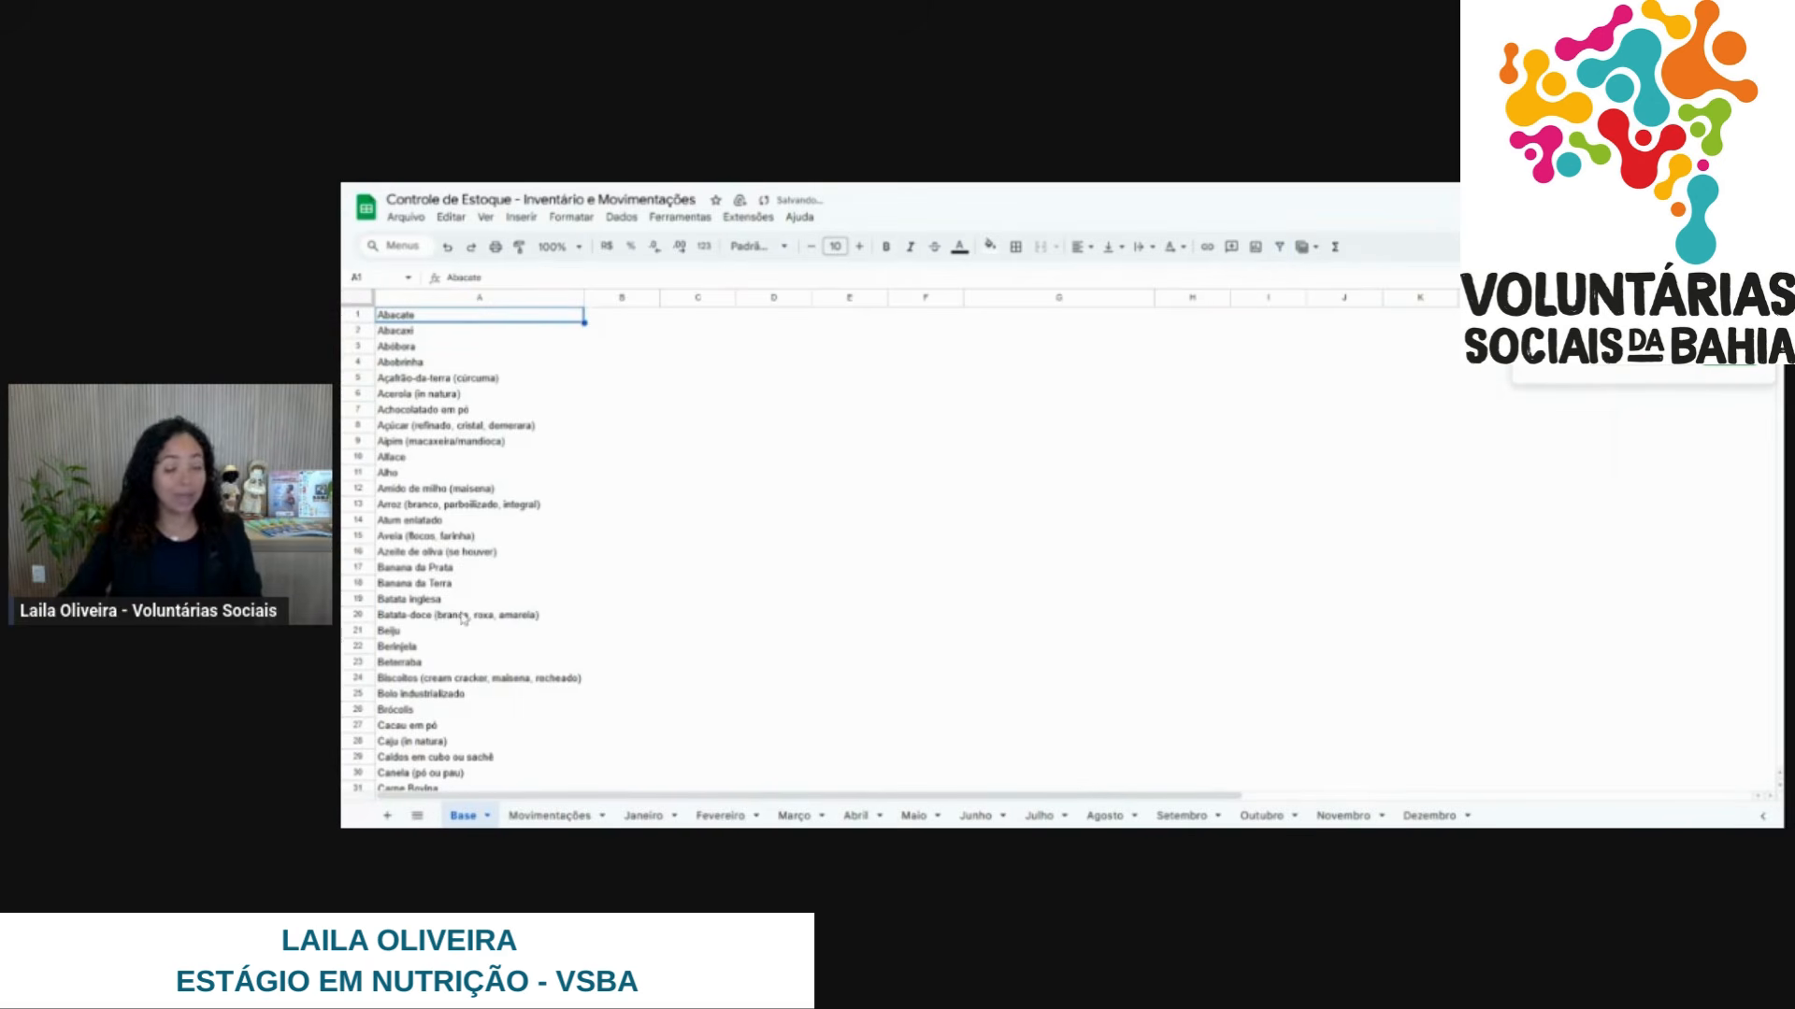
Add the product Carne de Pato in the first empty row, A108, of the Base list.
{"action": "scroll", "coordinate": [498, 521], "scroll_direction": "down", "scroll_amount": 15}
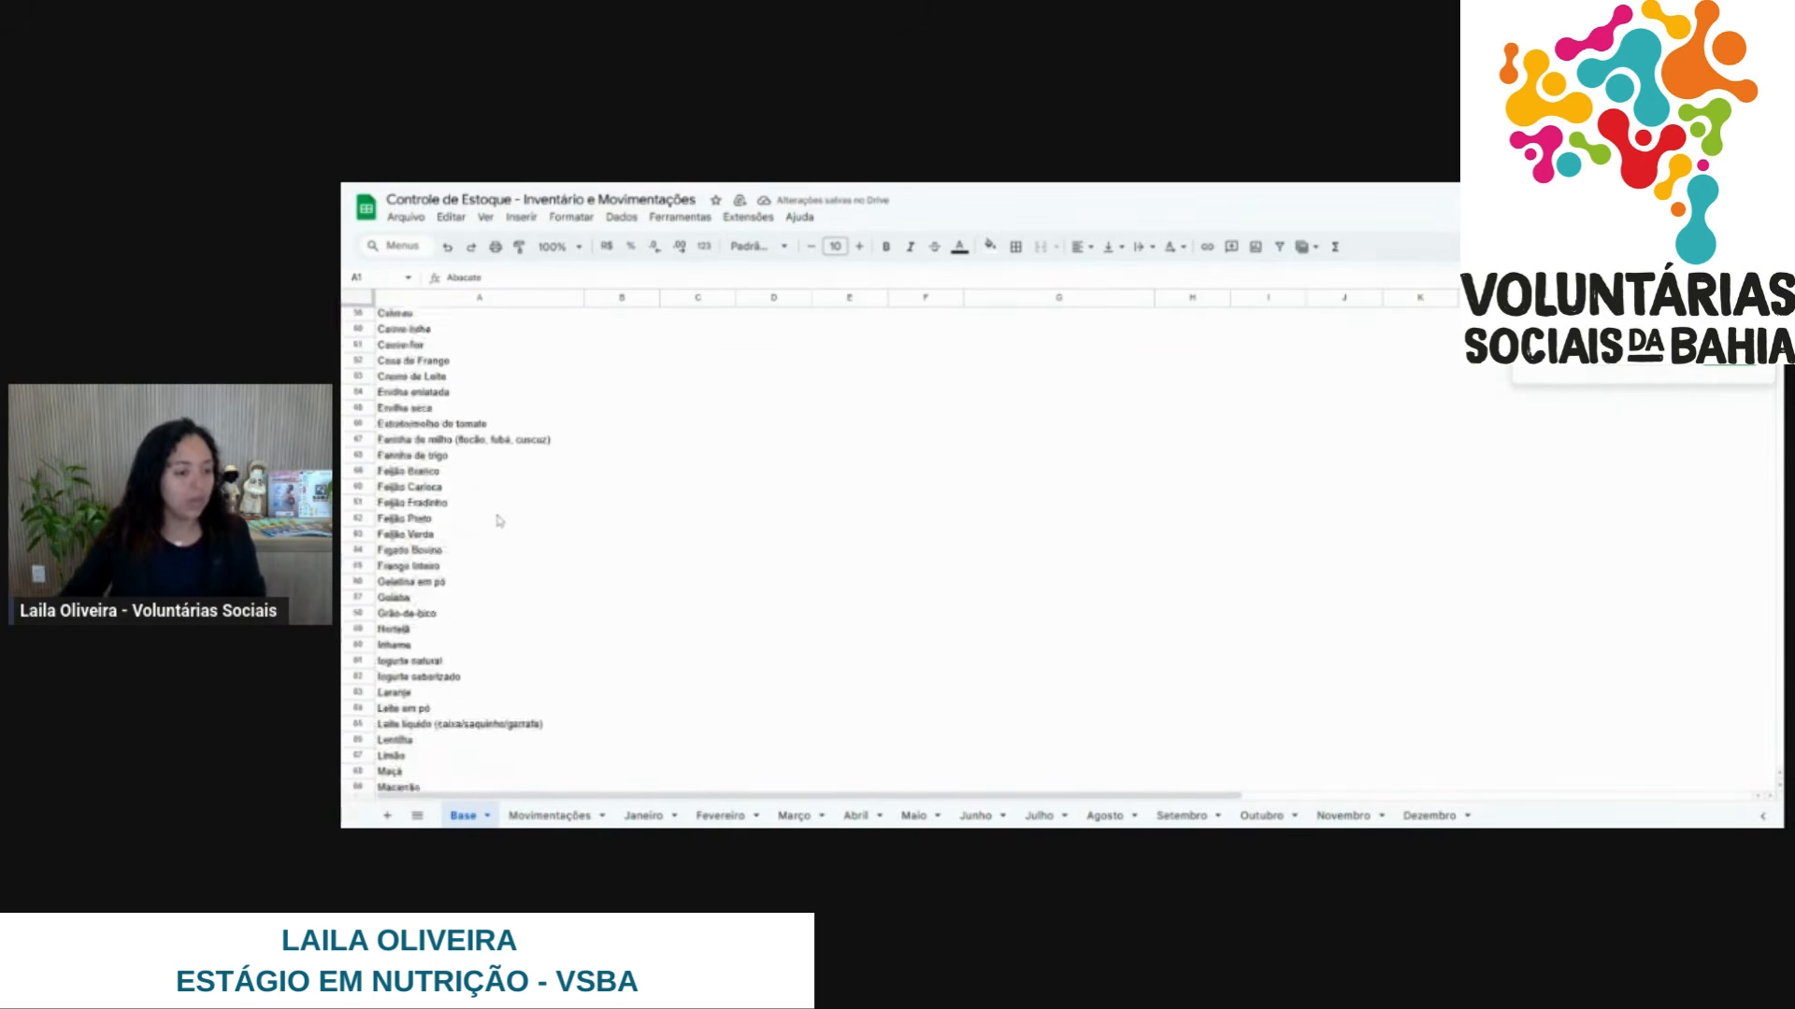
{"action": "scroll", "coordinate": [498, 520], "scroll_direction": "down", "scroll_amount": 10}
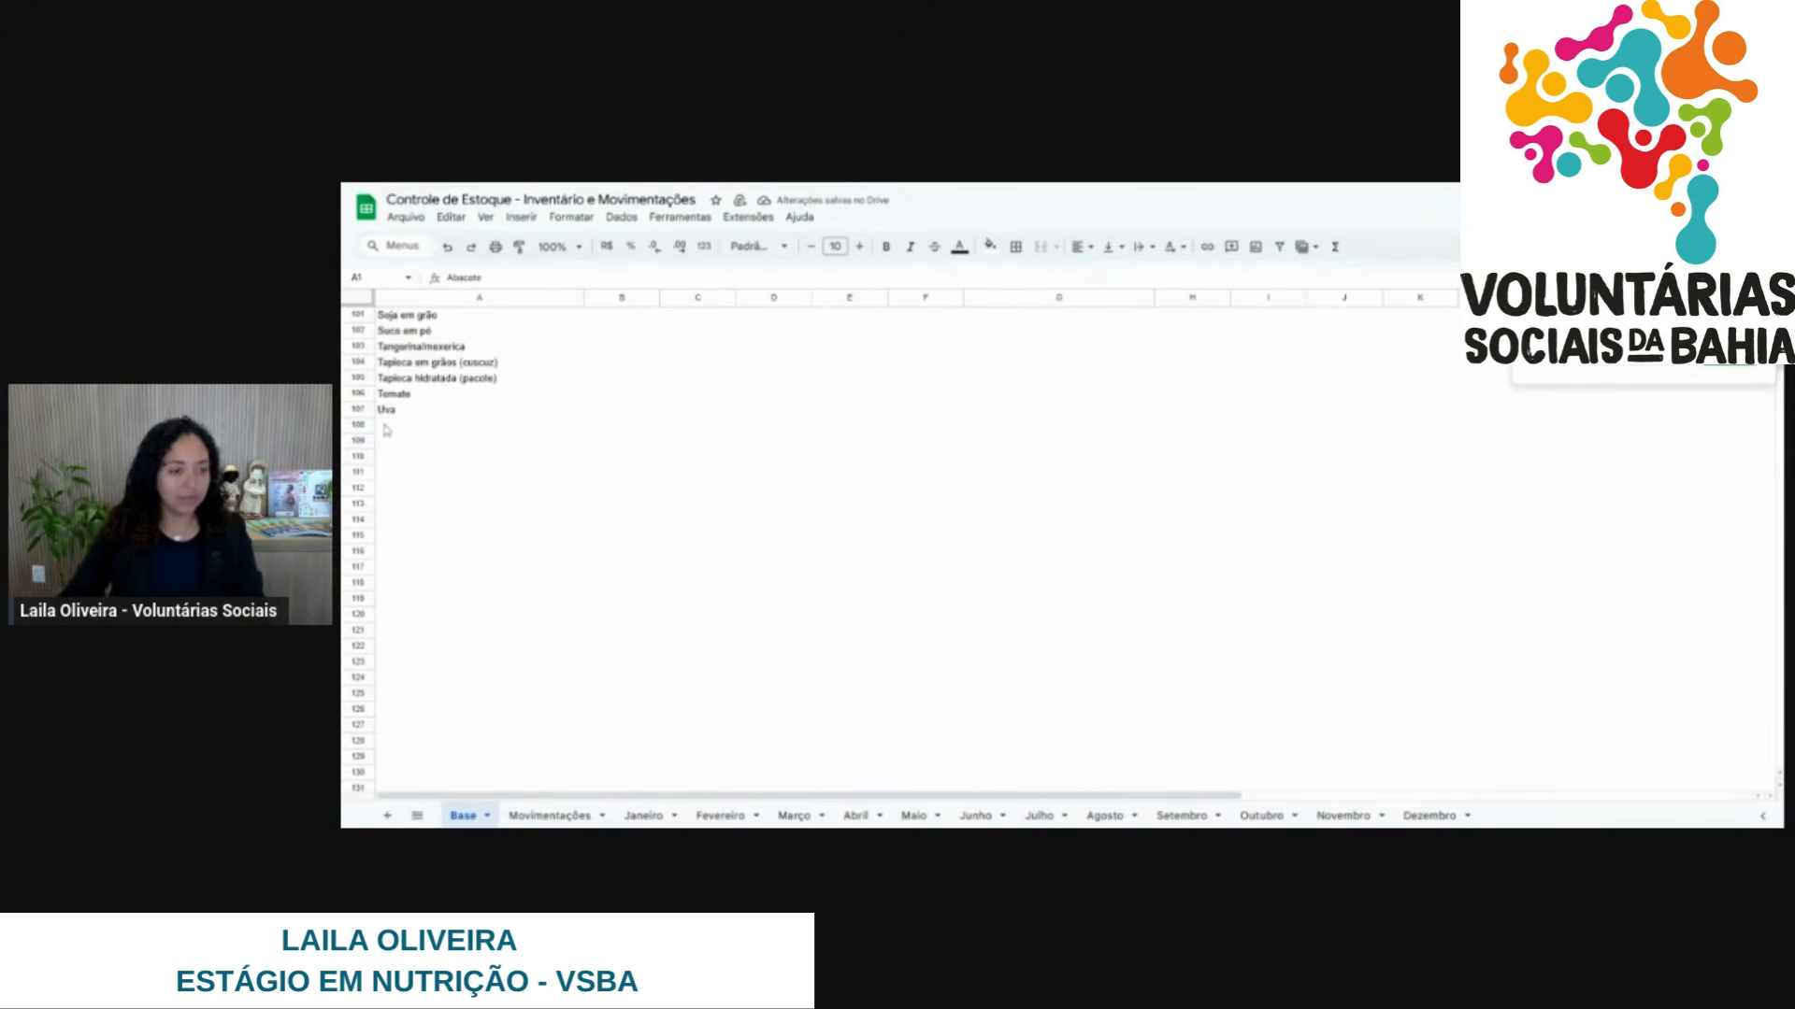
{"action": "left_click", "coordinate": [387, 425]}
{"action": "type", "text": "C"}
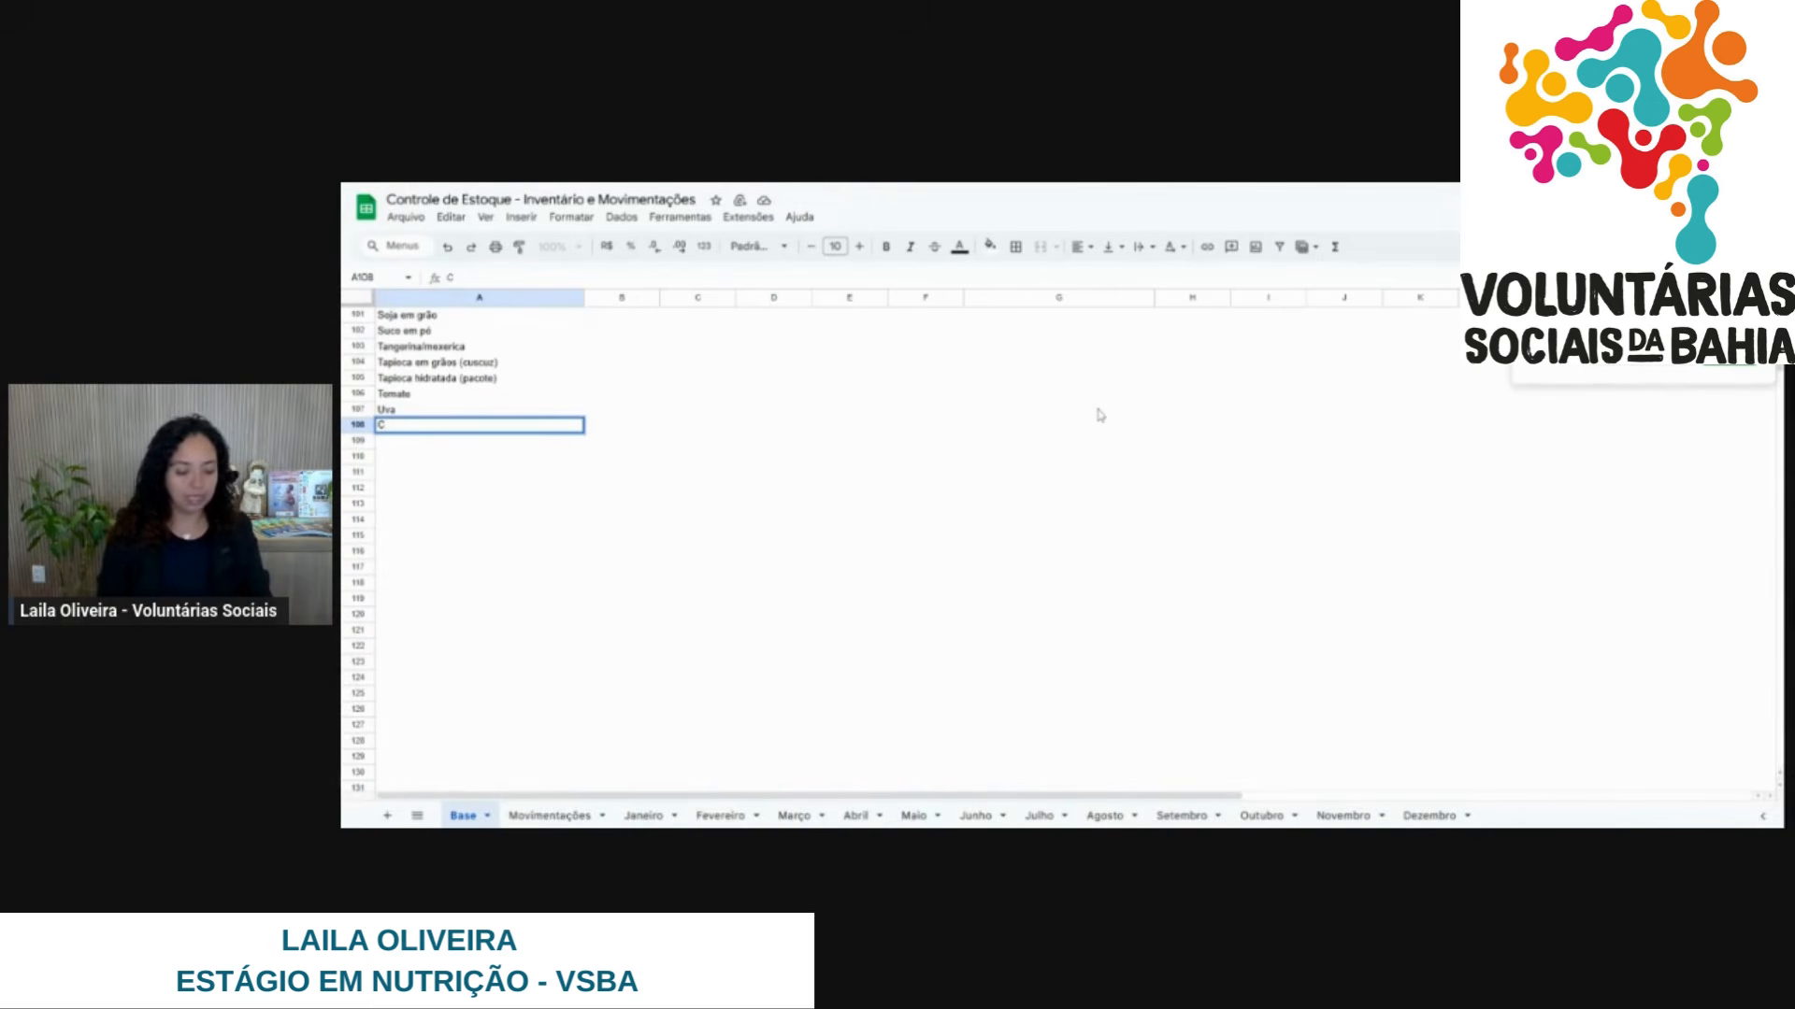
{"action": "type", "text": "arne"}
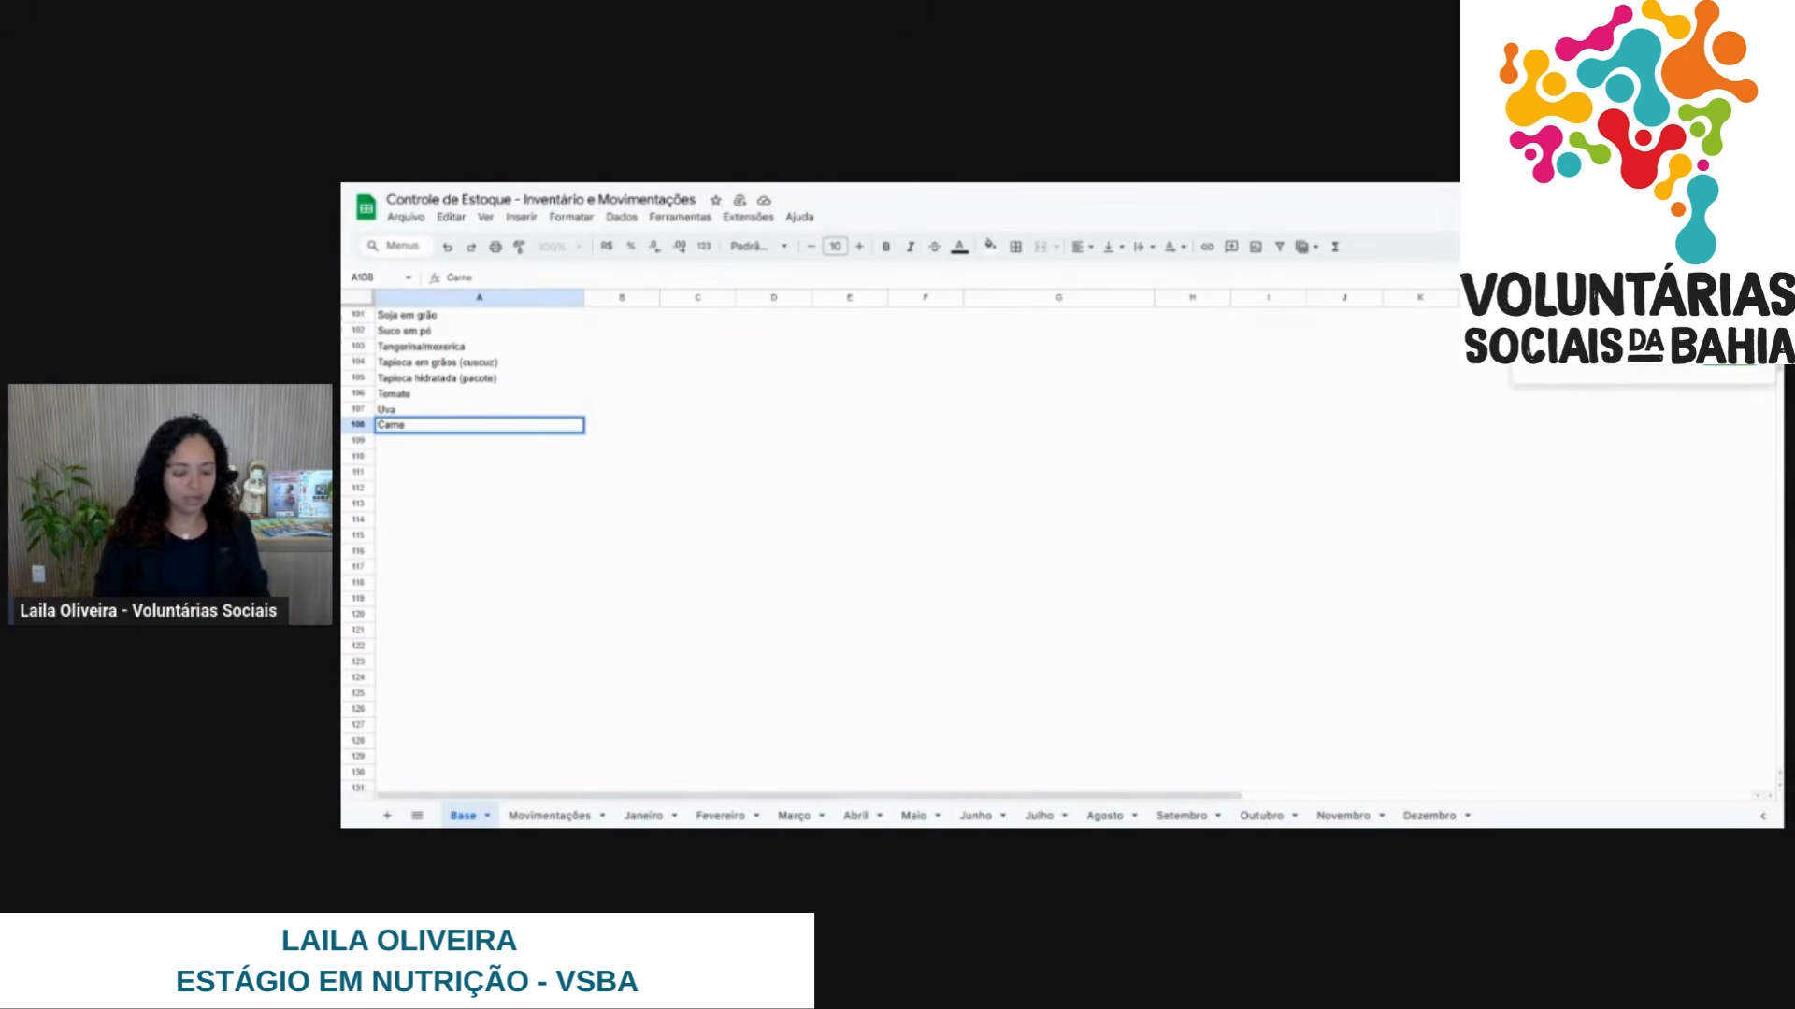
{"action": "type", "text": " de Pa"}
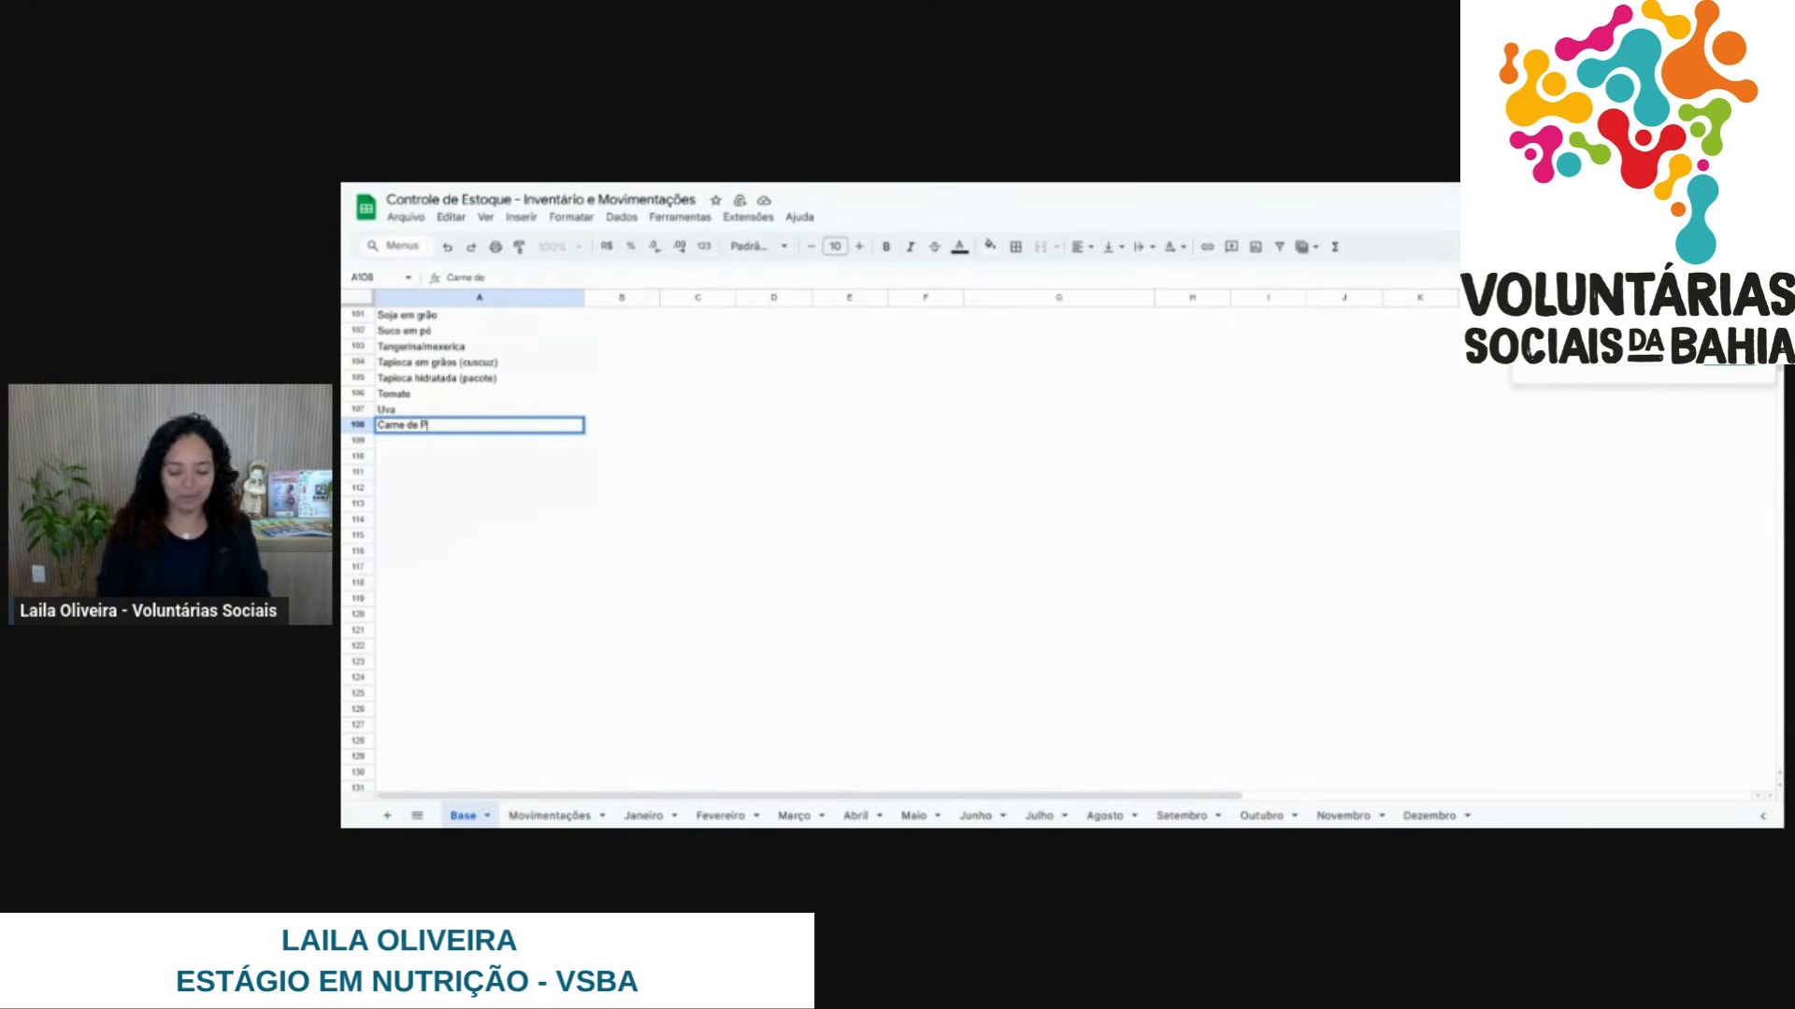
{"action": "key", "text": "Return"}
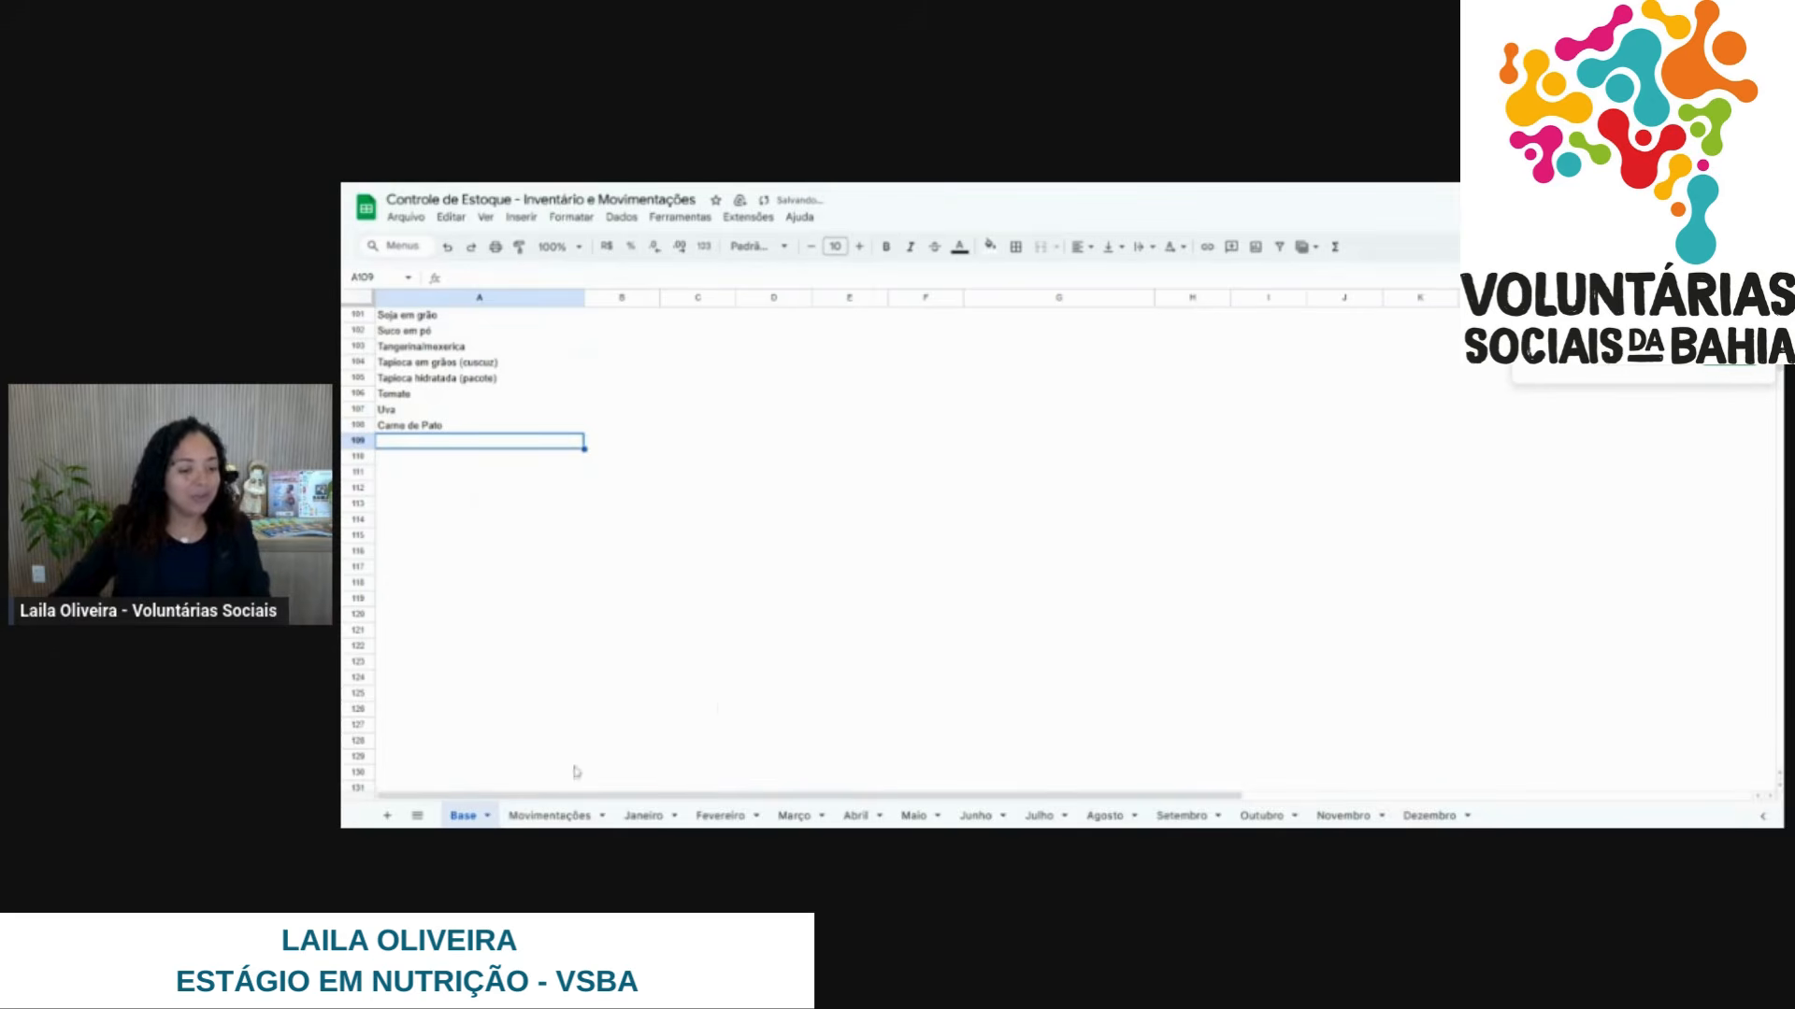
Choose Carne de Pato as the PRODUTO in row 3 of the Movimentações sheet.
{"action": "left_click", "coordinate": [551, 815]}
{"action": "left_click", "coordinate": [788, 358]}
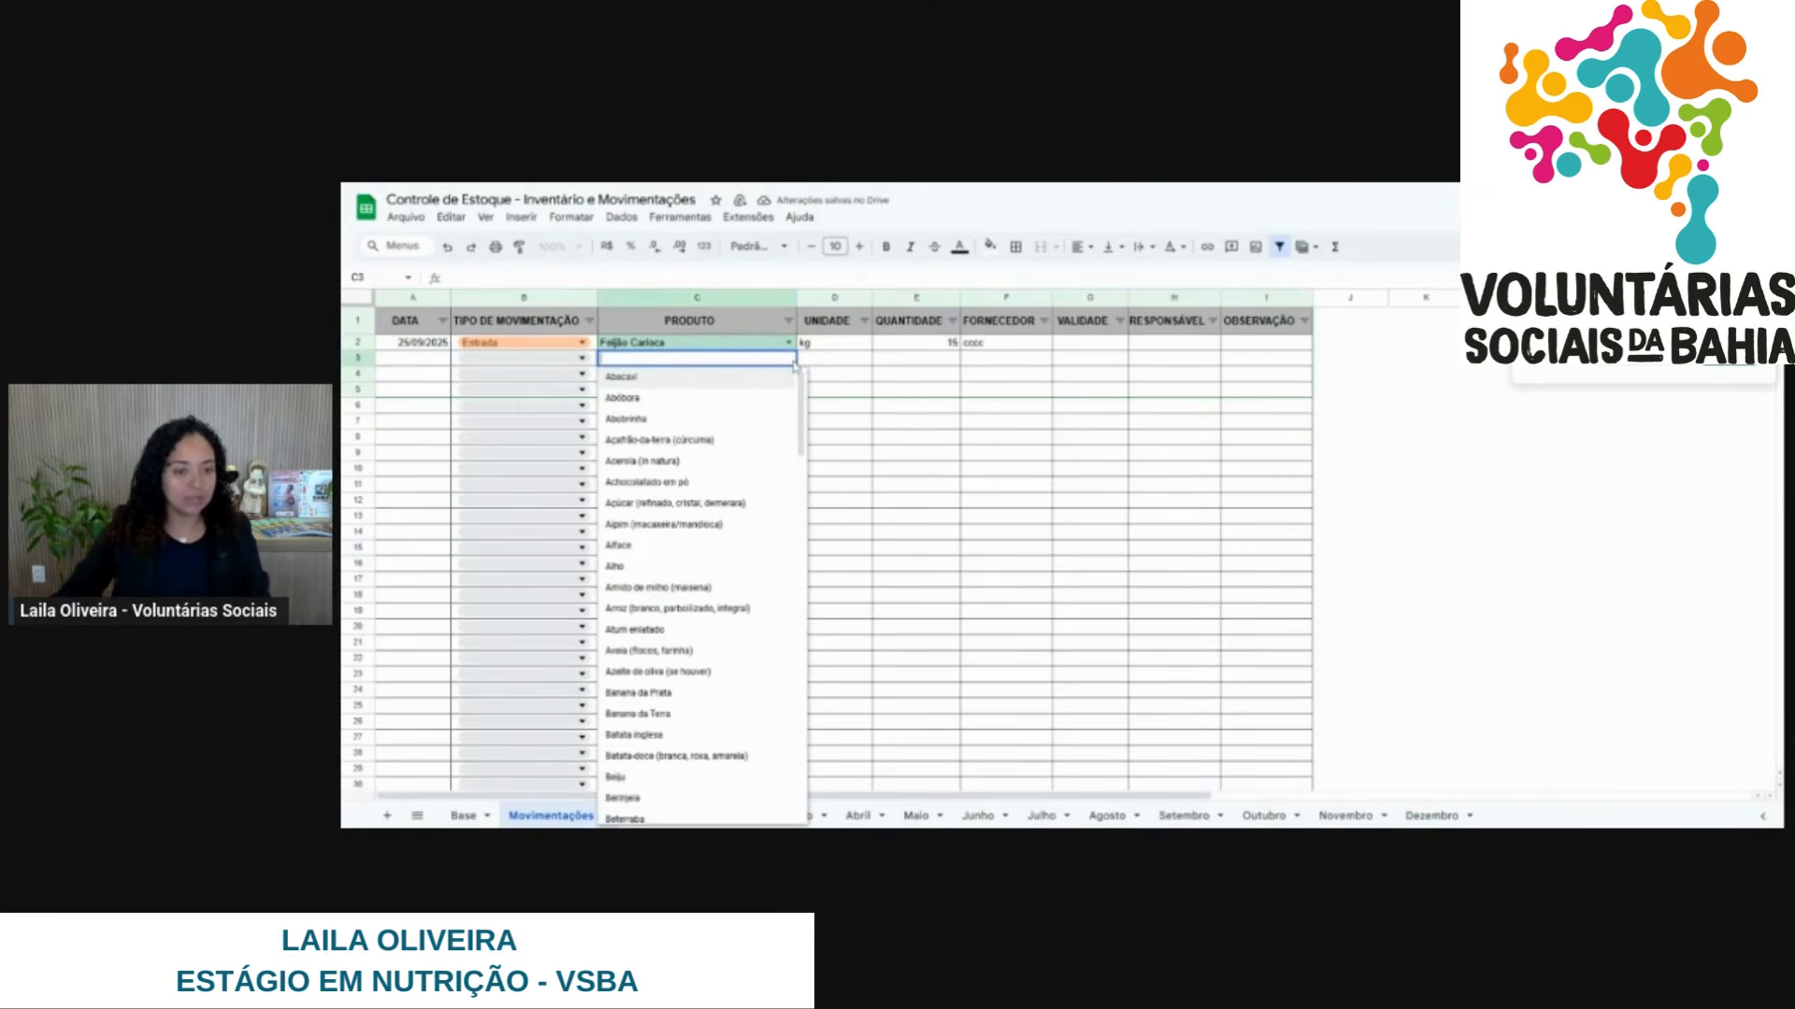
{"action": "type", "text": "Carne"}
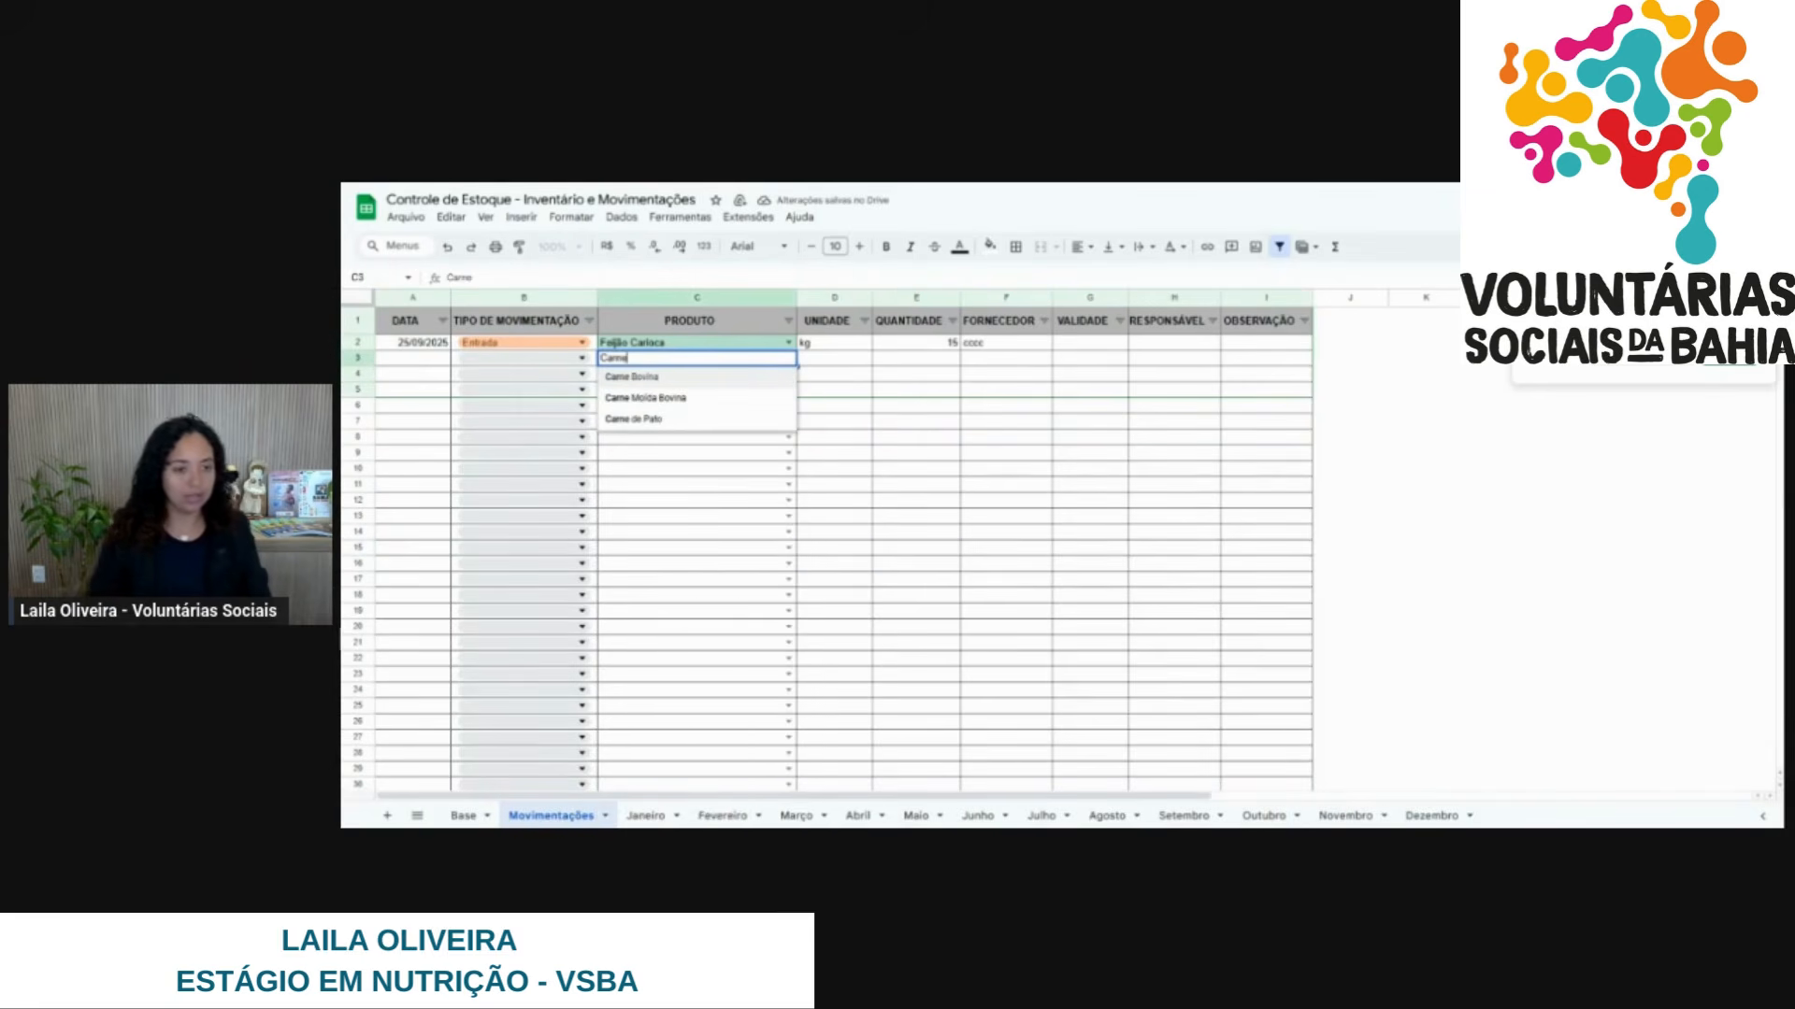
{"action": "left_click", "coordinate": [729, 421]}
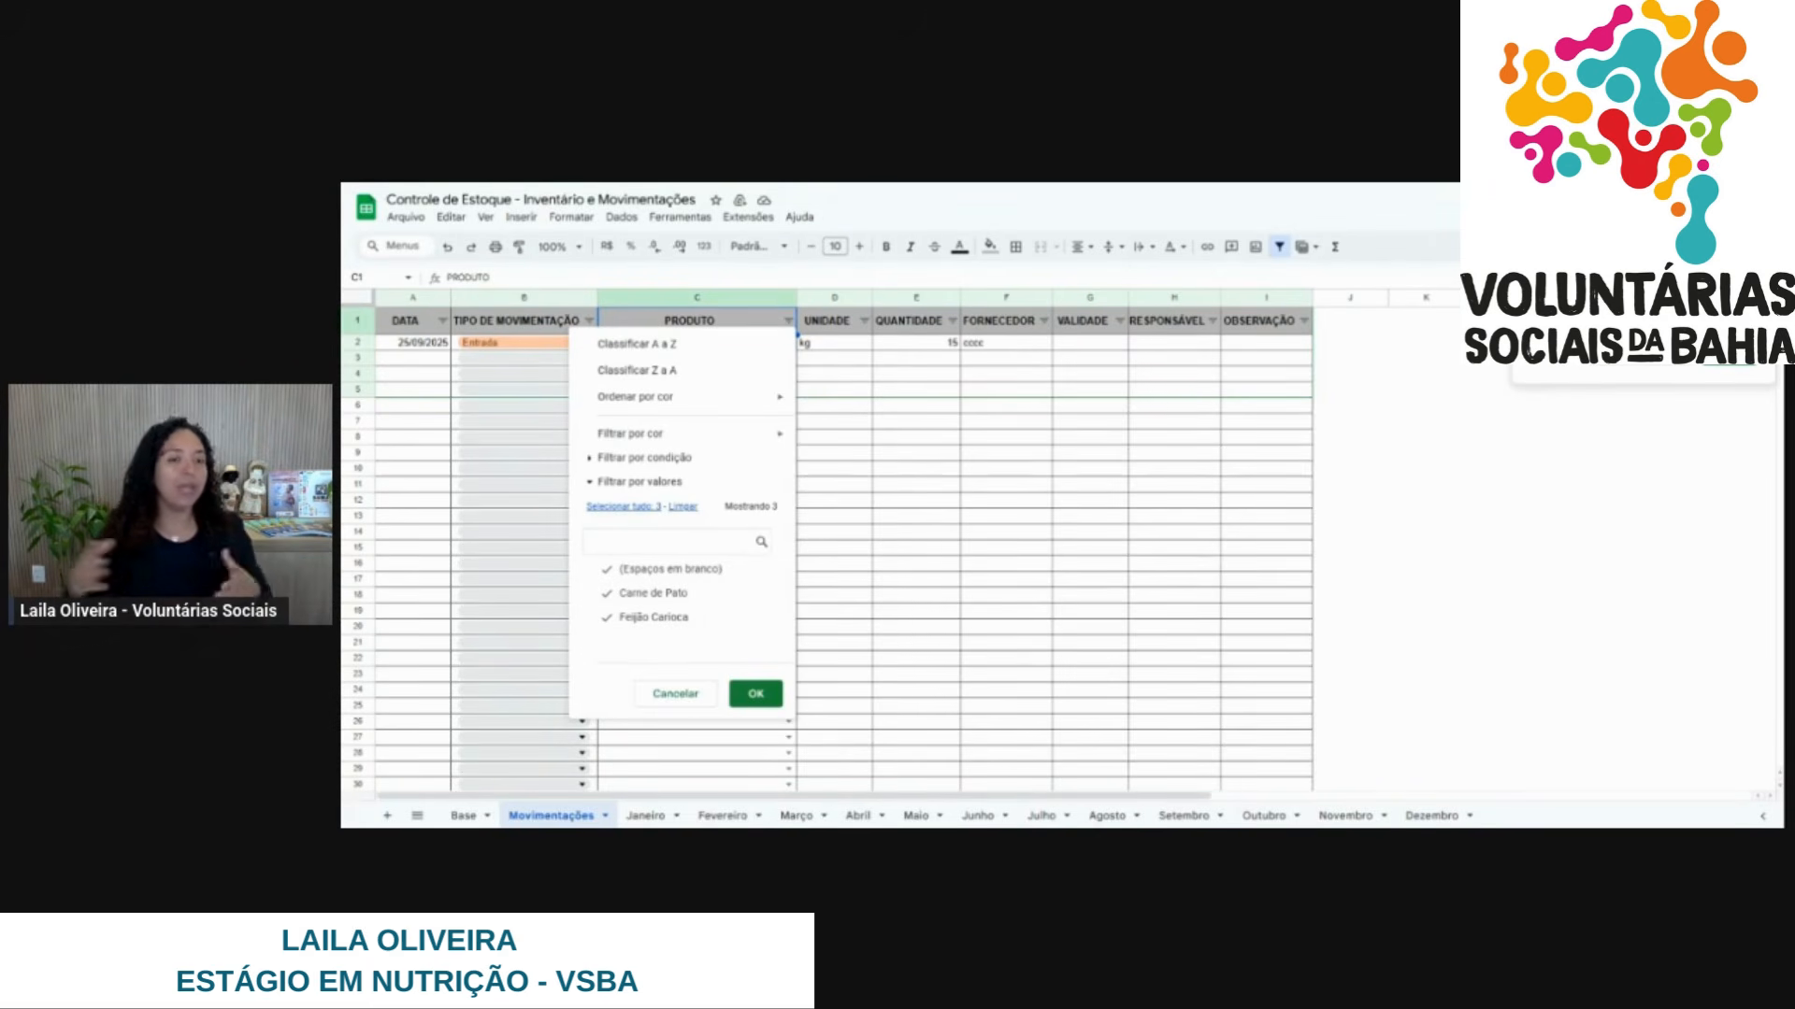
{"action": "left_click", "coordinate": [916, 484]}
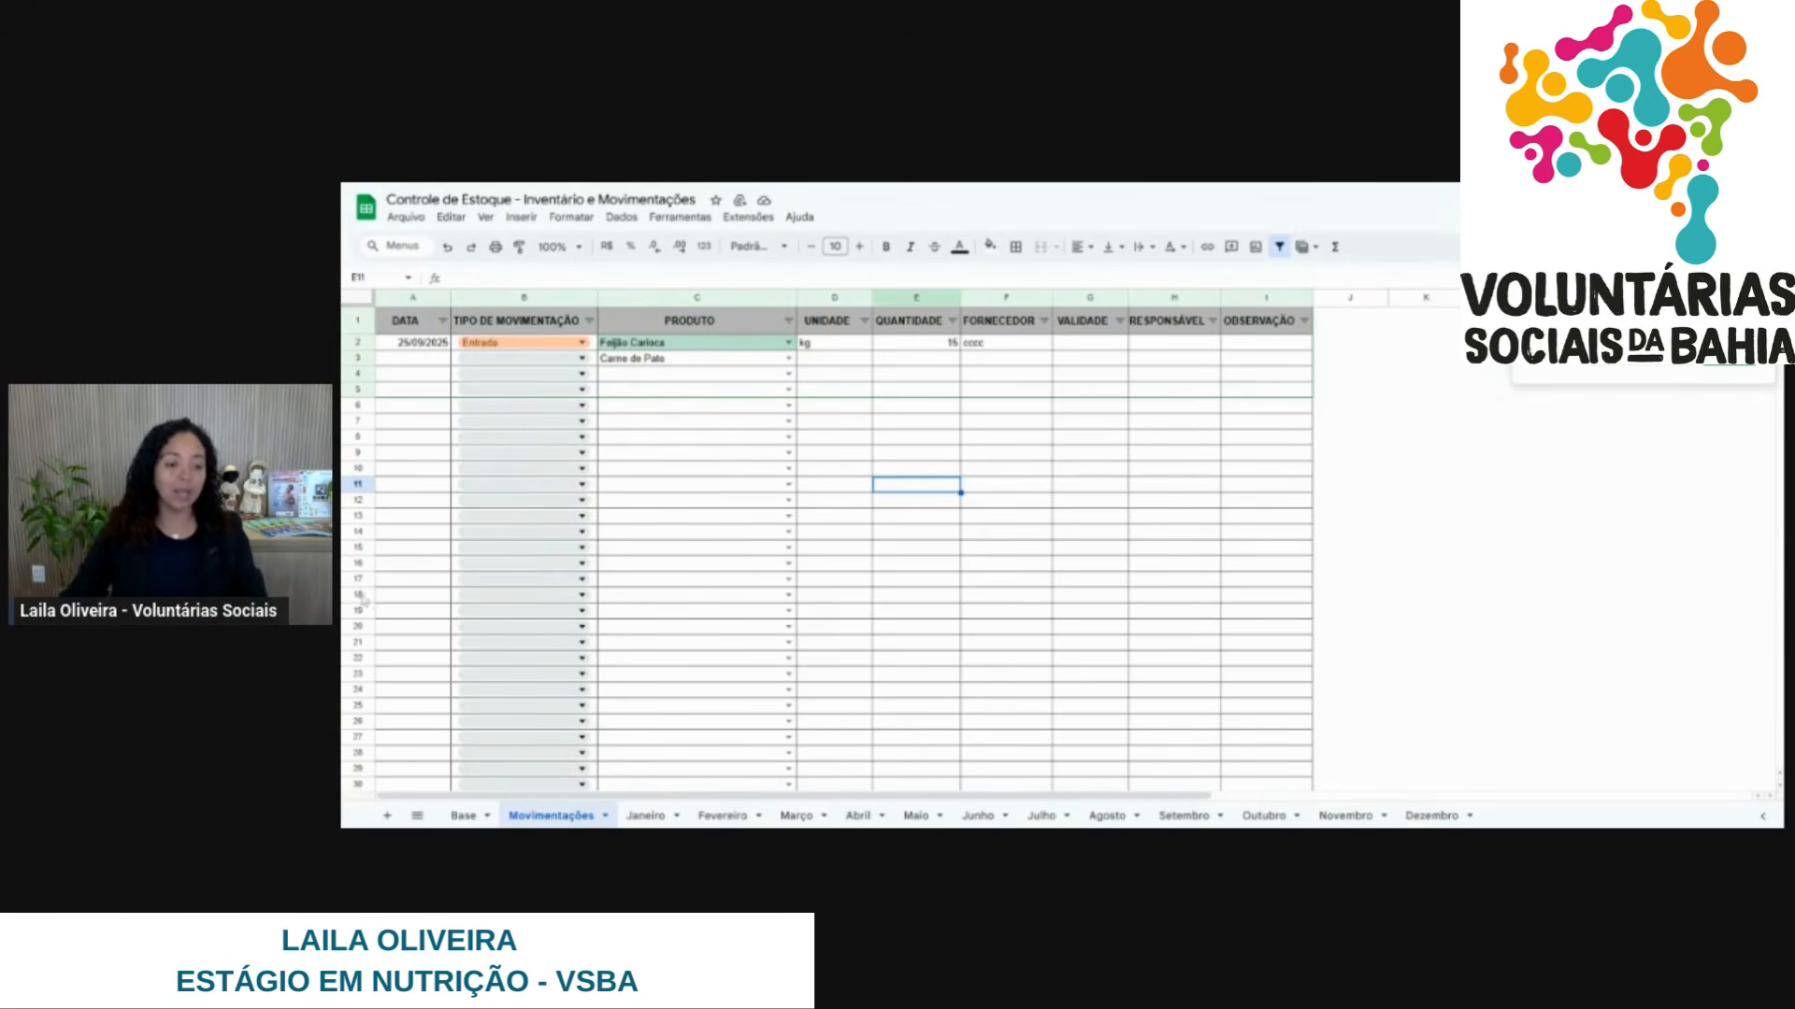
Hide the Base sheet again.
{"action": "left_click", "coordinate": [491, 816]}
{"action": "left_click", "coordinate": [487, 816]}
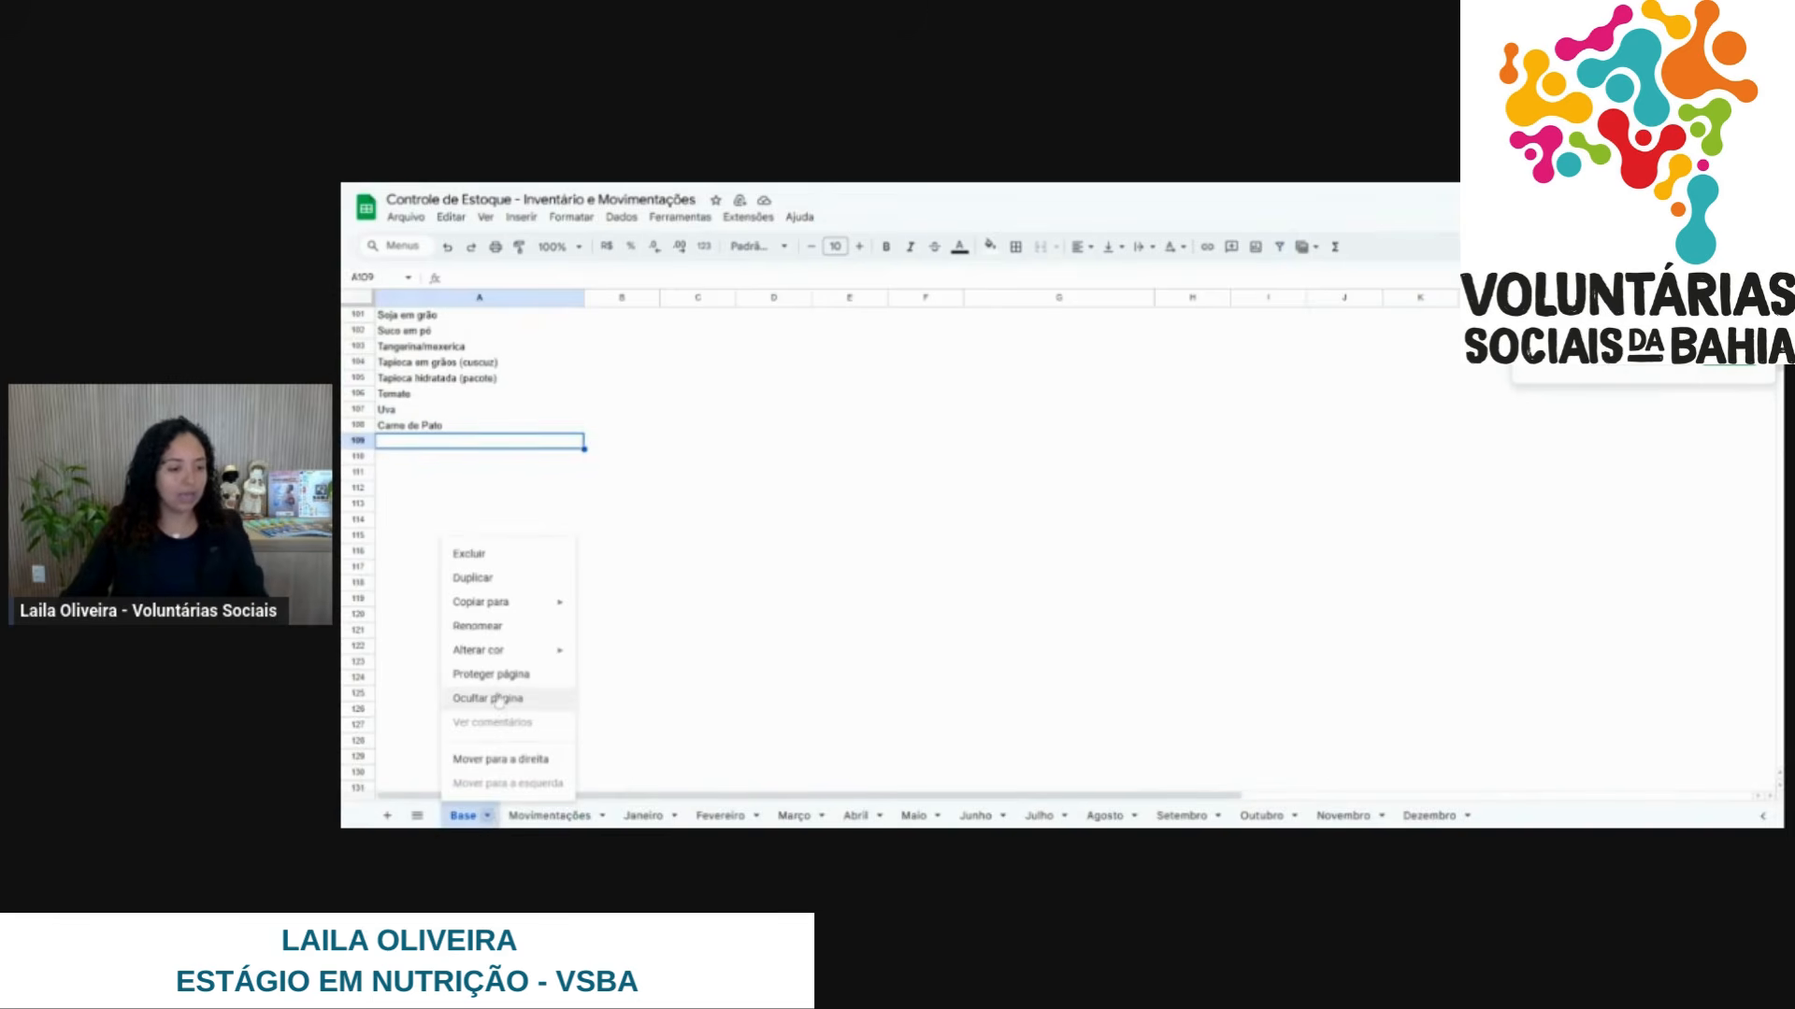
{"action": "left_click", "coordinate": [500, 703]}
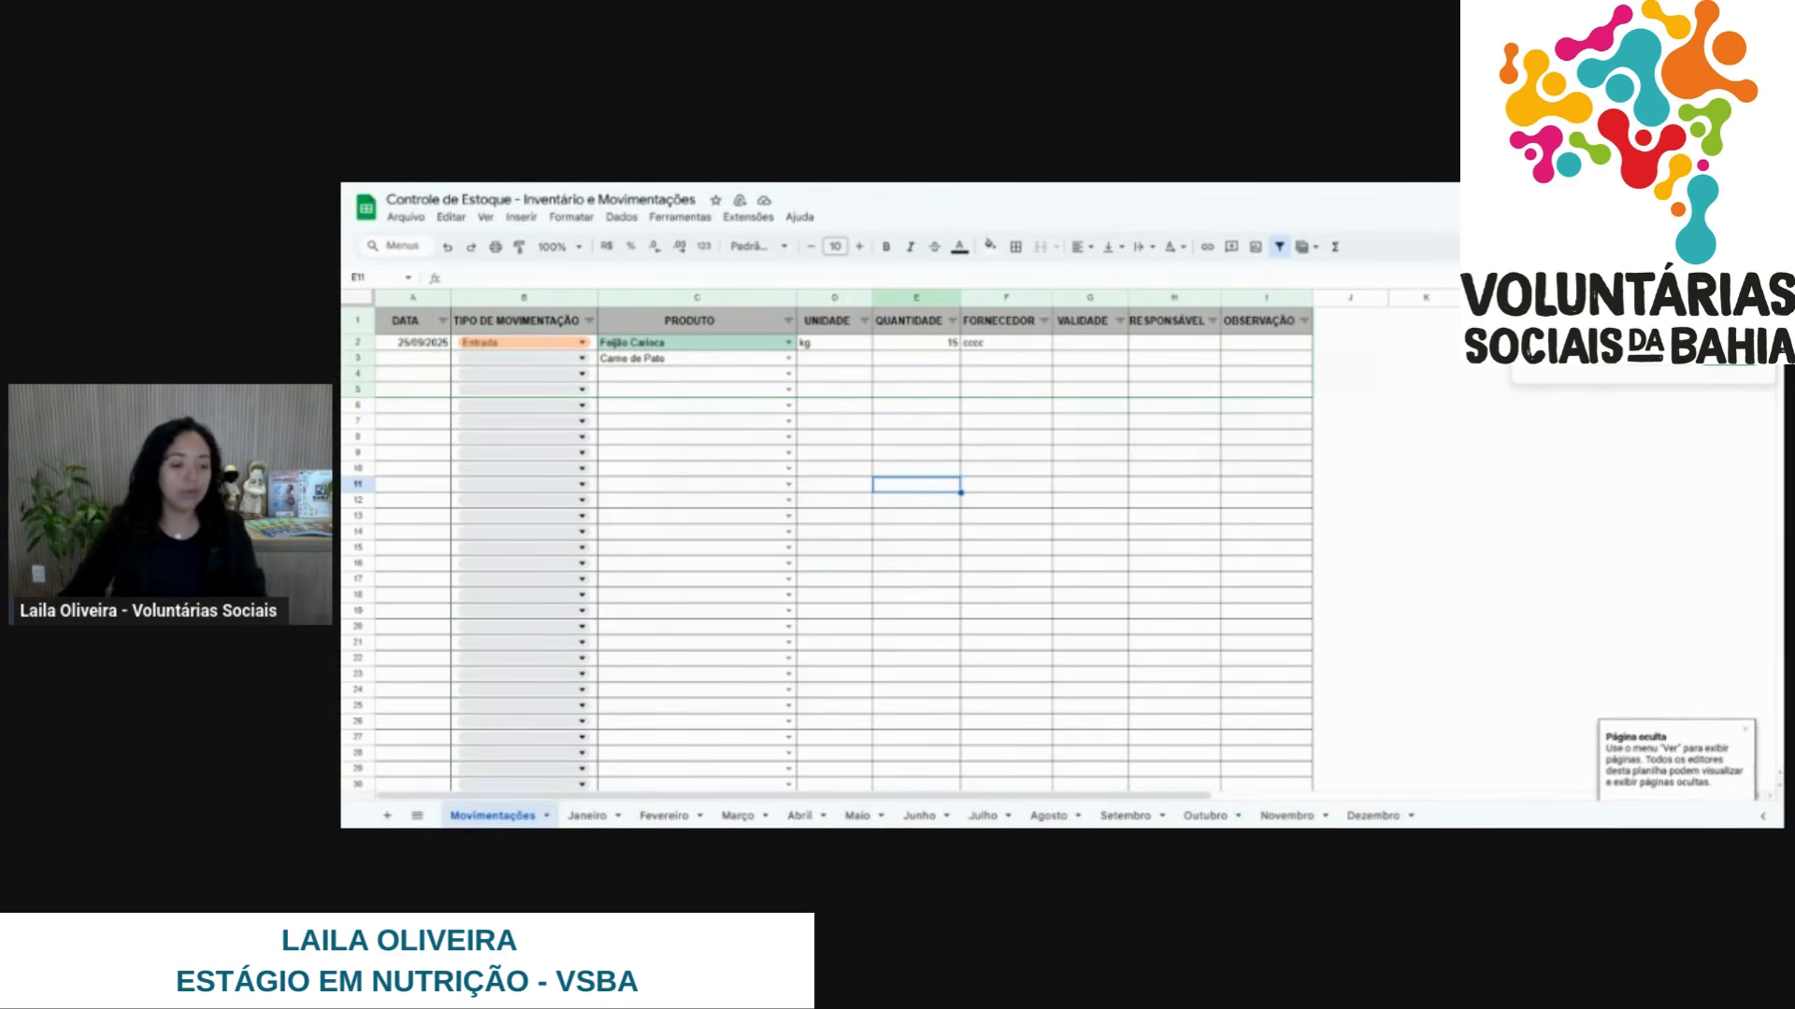
Review the product list on the Janeiro sheet and enter kg as the UNIDADE for Abacate.
{"action": "left_click", "coordinate": [587, 816]}
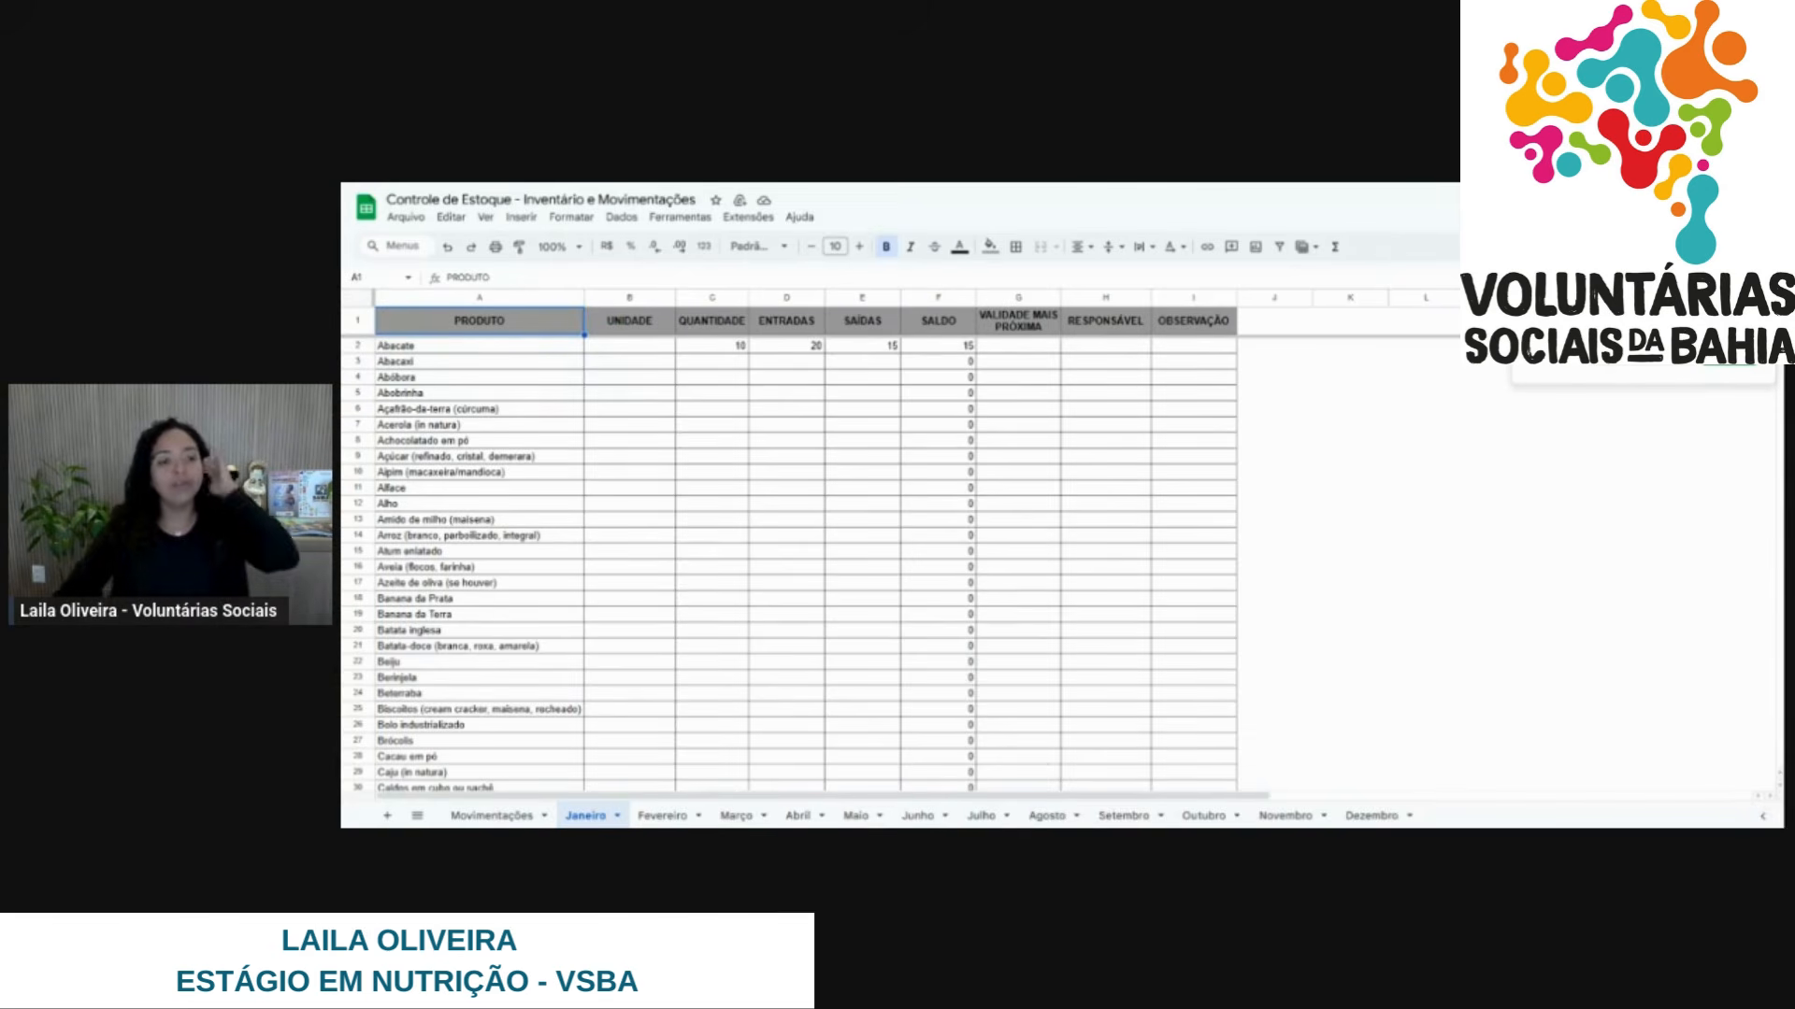
{"action": "scroll", "coordinate": [446, 436], "scroll_direction": "down", "scroll_amount": 8}
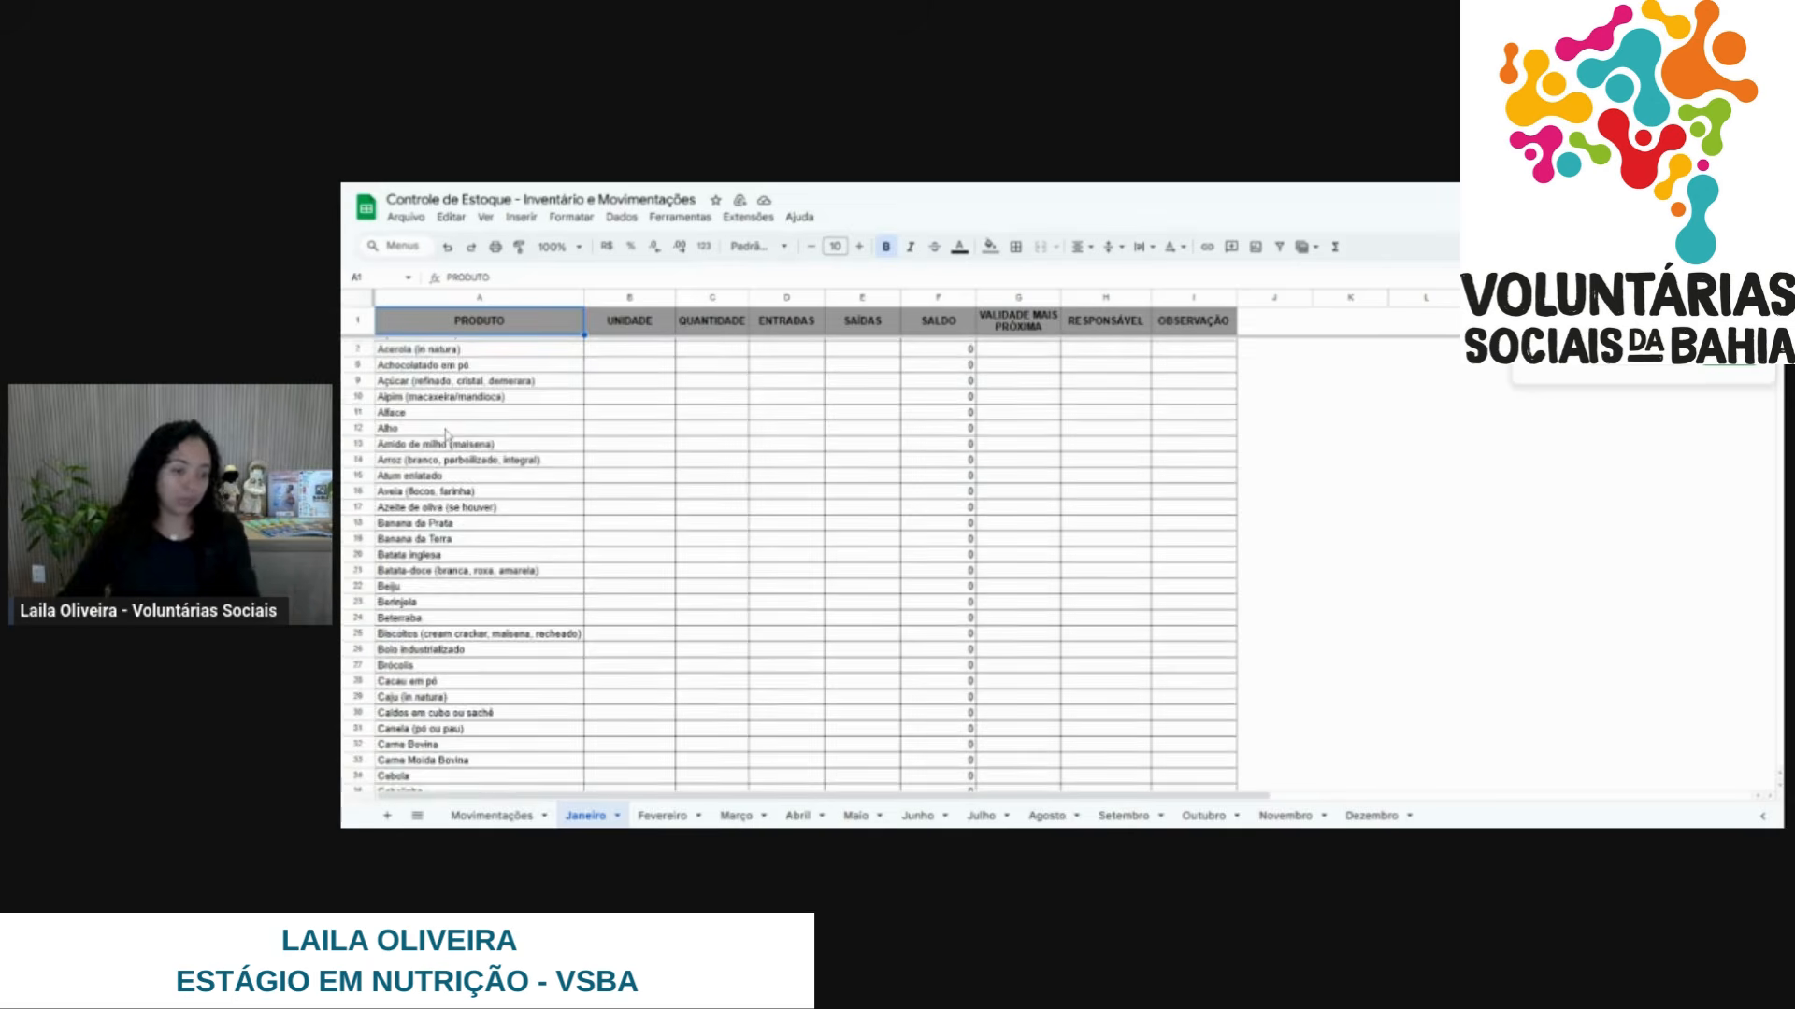
{"action": "scroll", "coordinate": [446, 435], "scroll_direction": "down", "scroll_amount": 6}
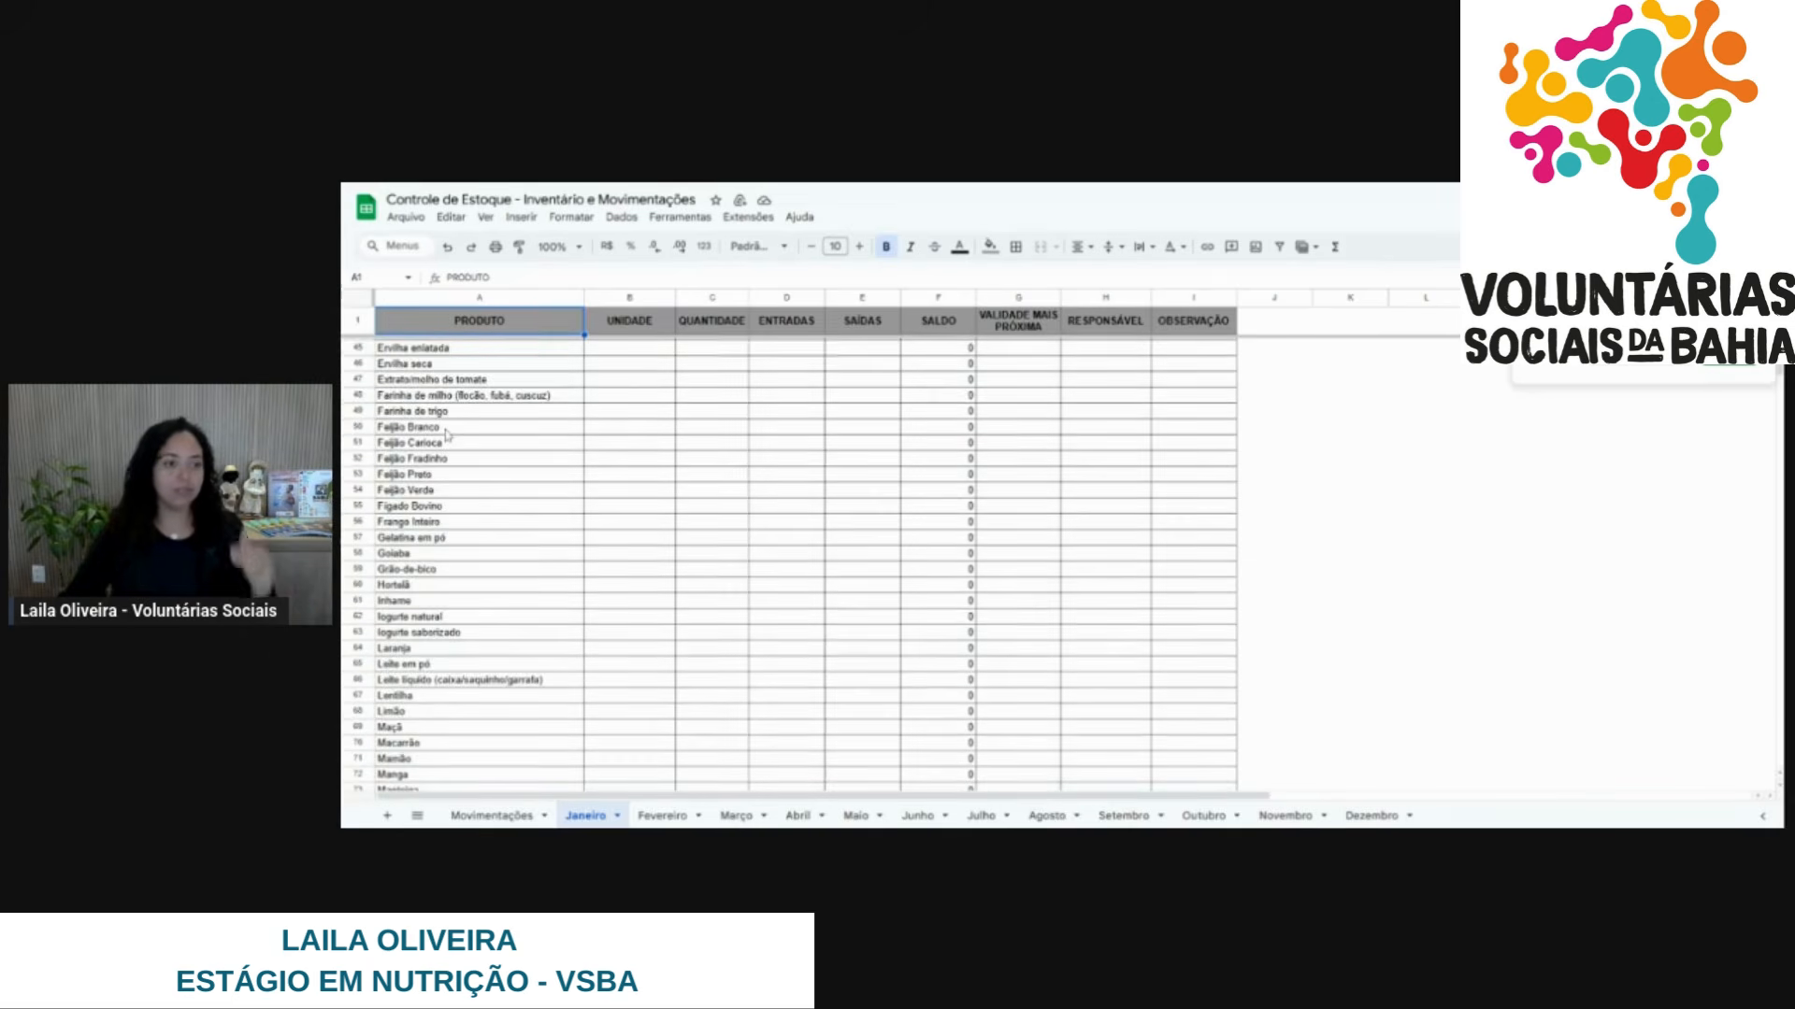
{"action": "scroll", "coordinate": [446, 435], "scroll_direction": "up", "scroll_amount": 4}
{"action": "scroll", "coordinate": [528, 687], "scroll_direction": "up", "scroll_amount": 7}
{"action": "scroll", "coordinate": [528, 688], "scroll_direction": "up", "scroll_amount": 3}
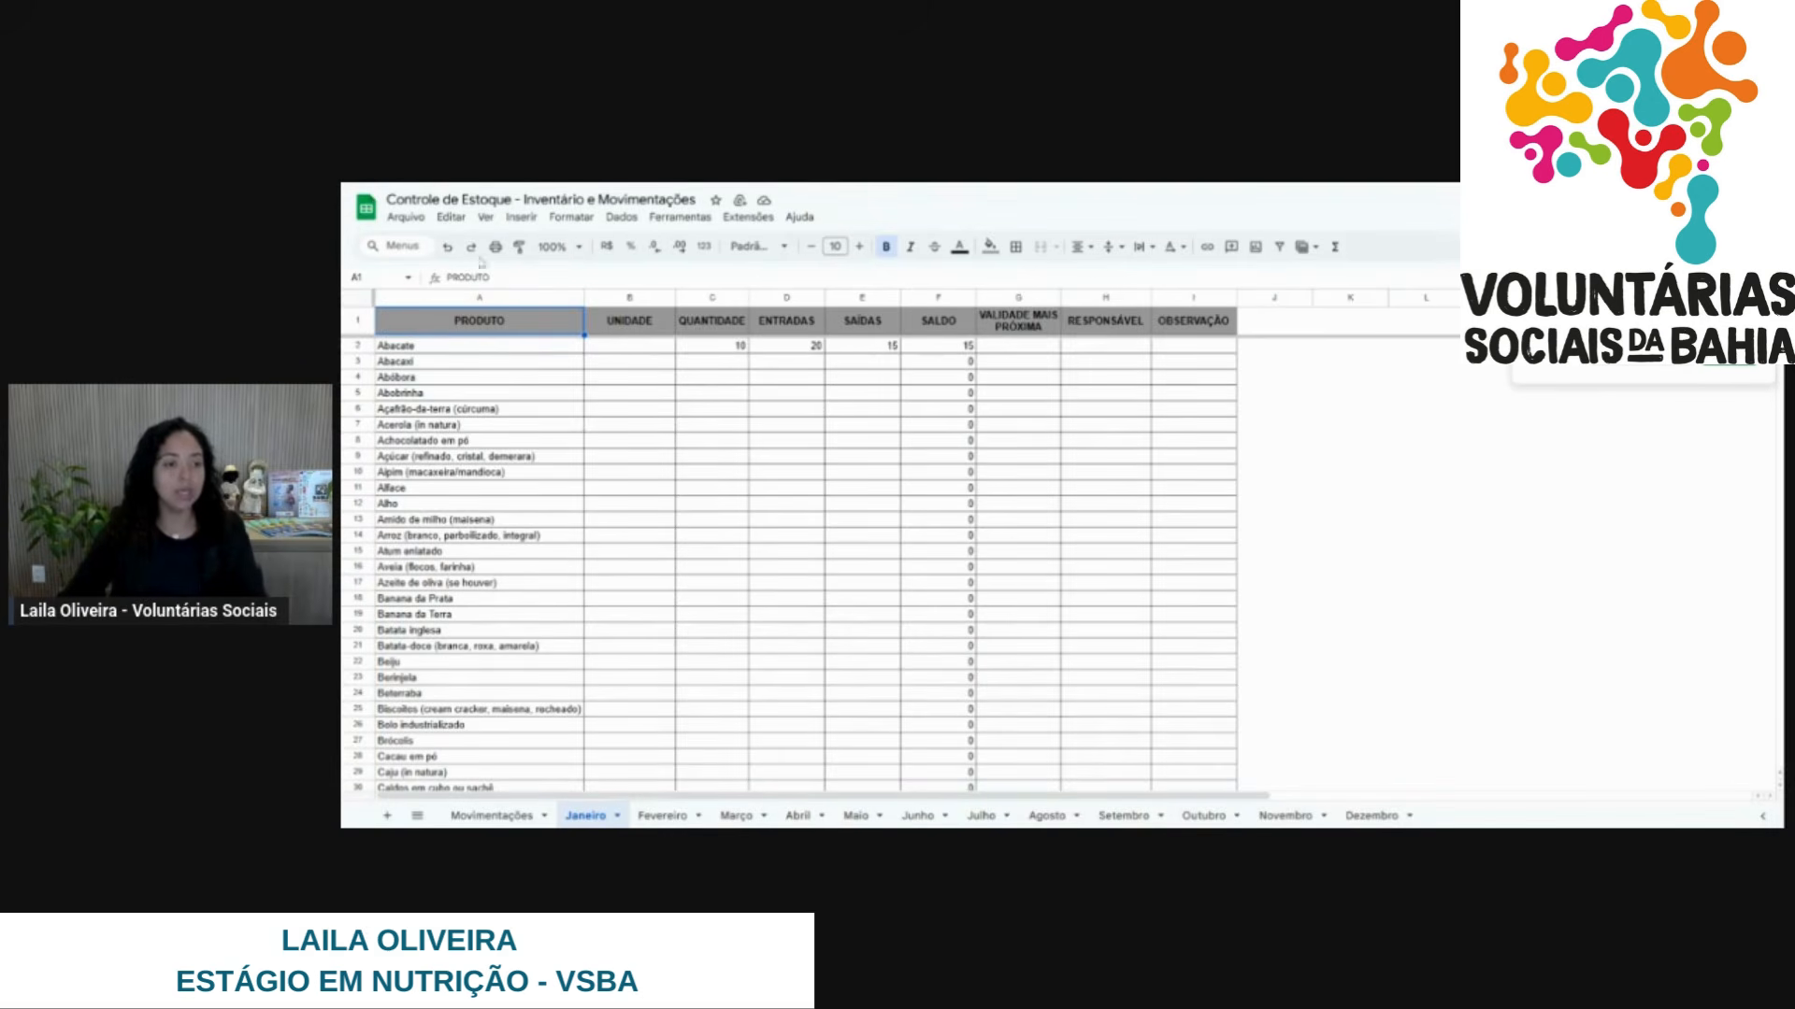
{"action": "left_click", "coordinate": [707, 369]}
{"action": "left_click", "coordinate": [639, 350]}
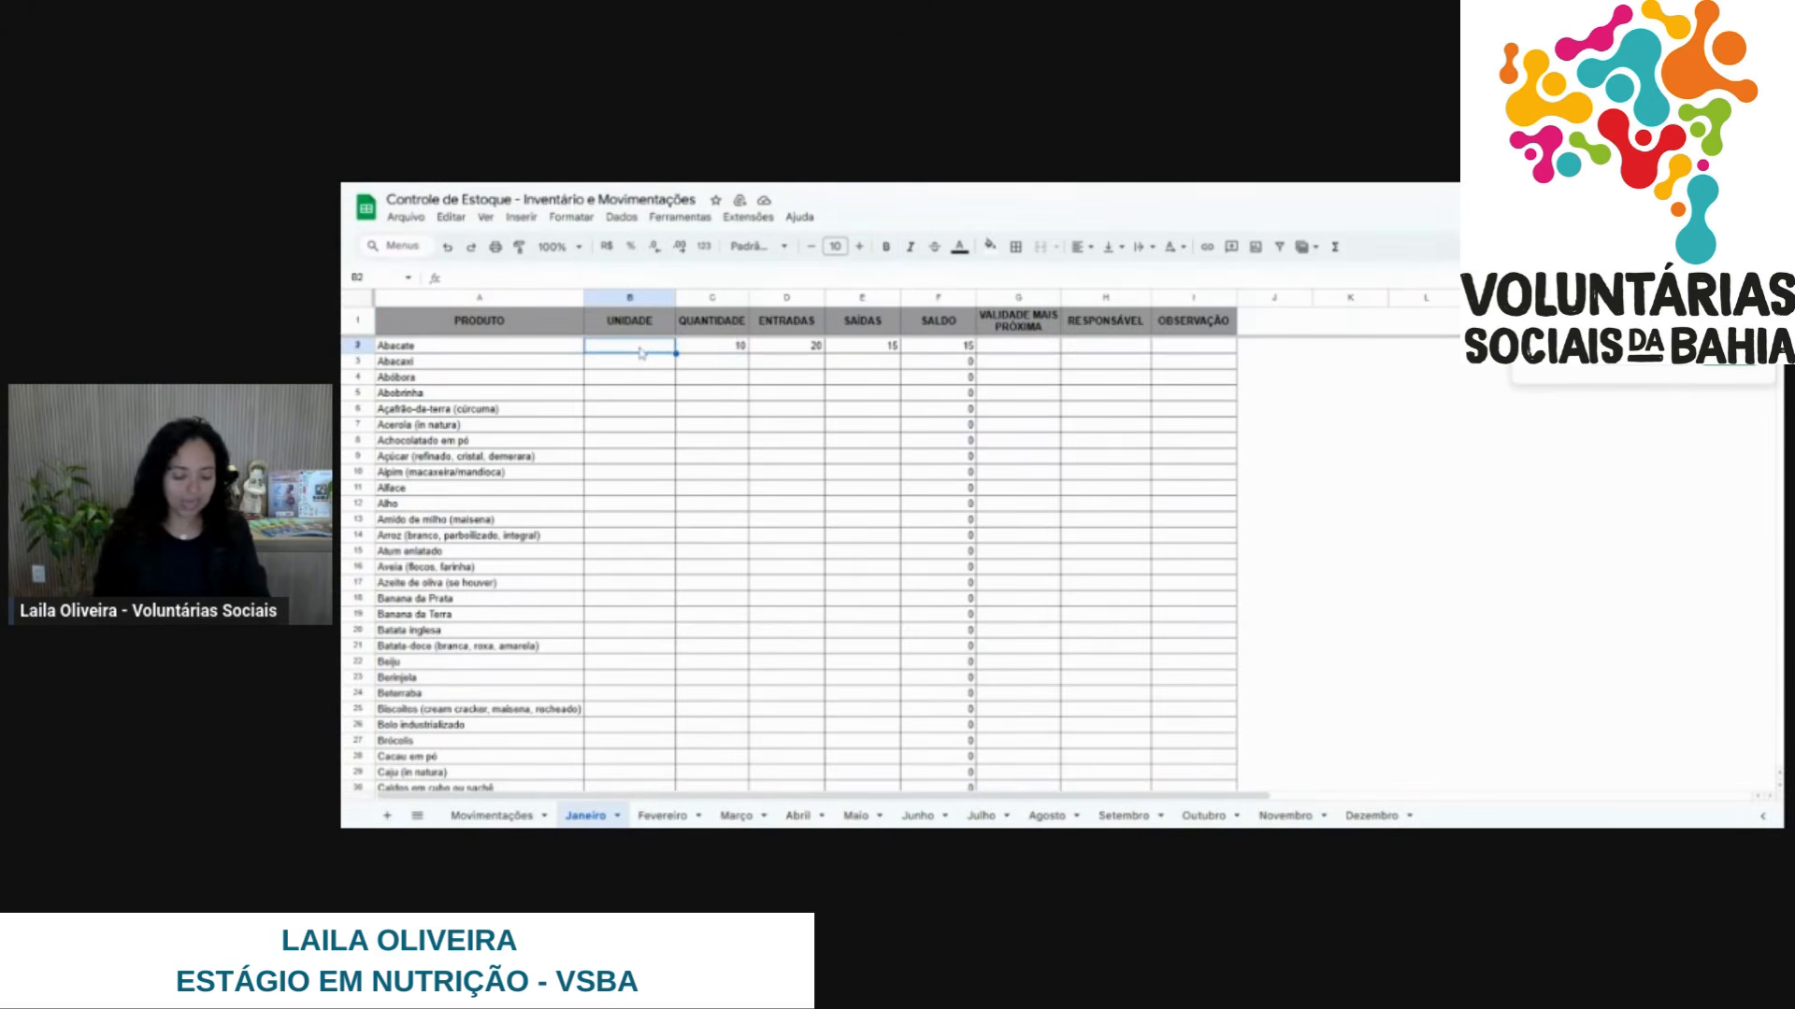
{"action": "type", "text": "kg"}
{"action": "key", "text": "Tab"}
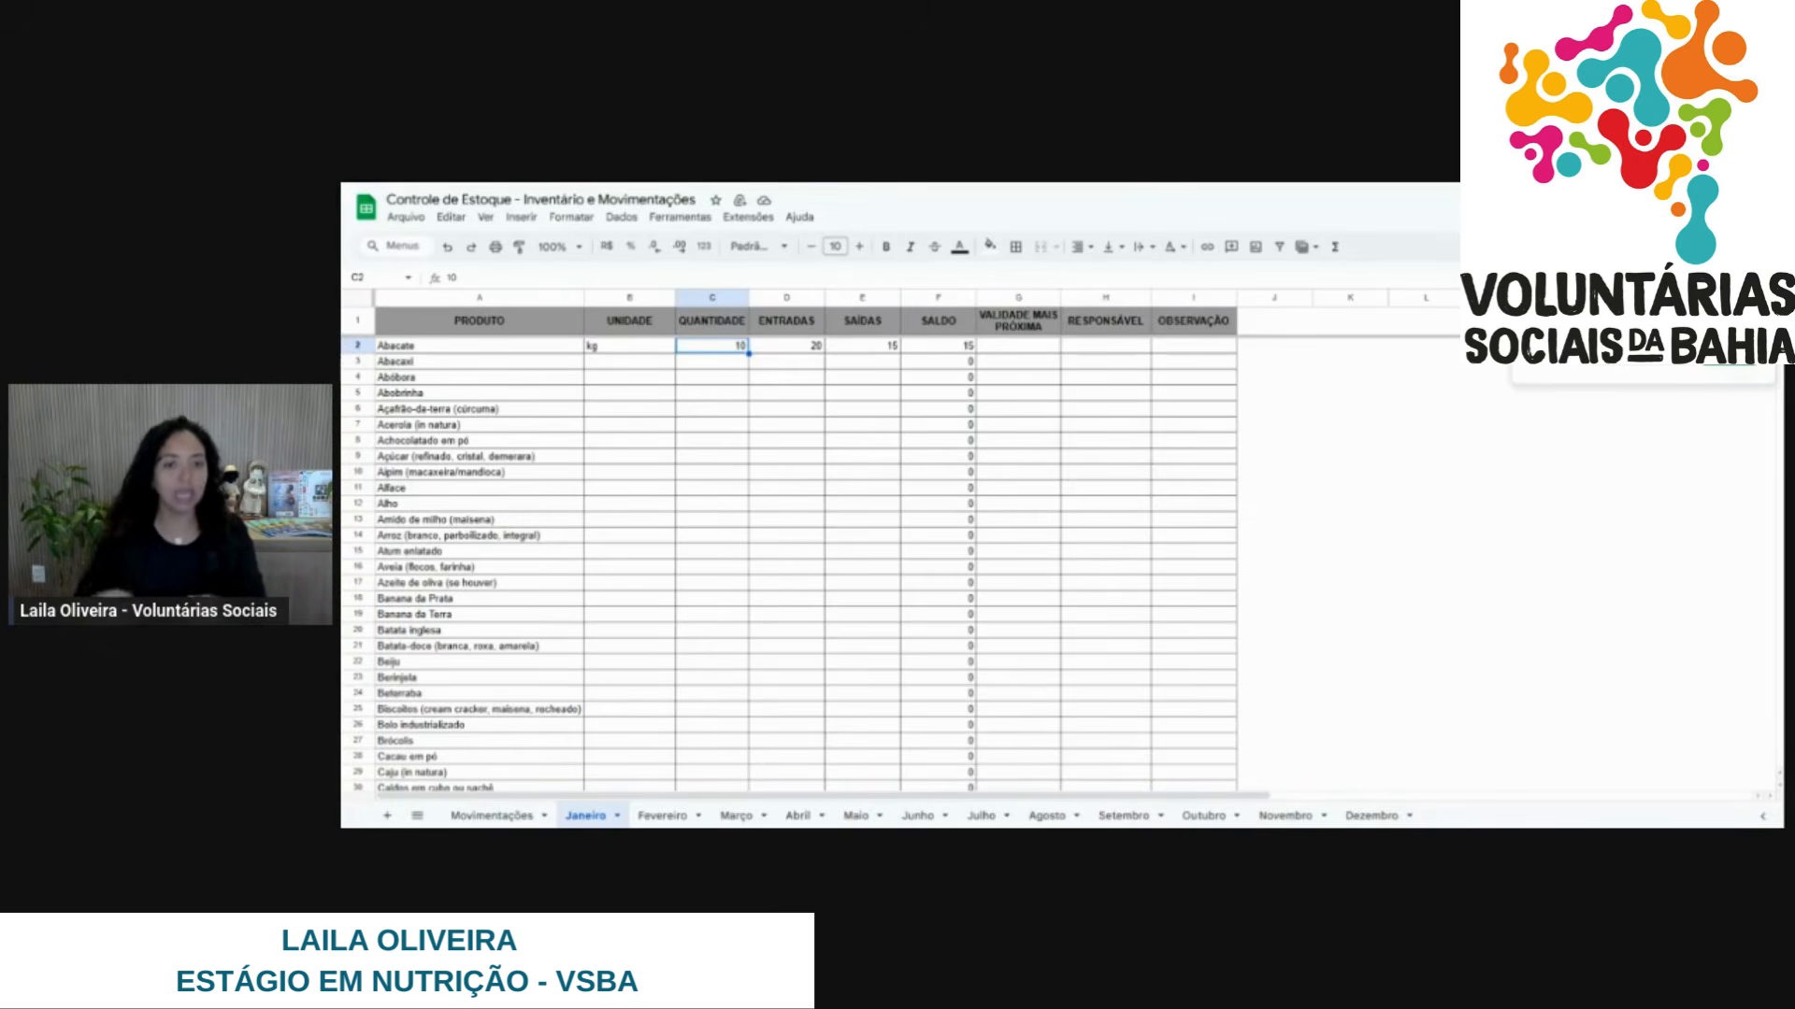
Clear Abacate's ENTRADAS and SAÍDAS values on the Janeiro sheet, and enter 30 and 17 in their place.
{"action": "left_click", "coordinate": [1040, 347]}
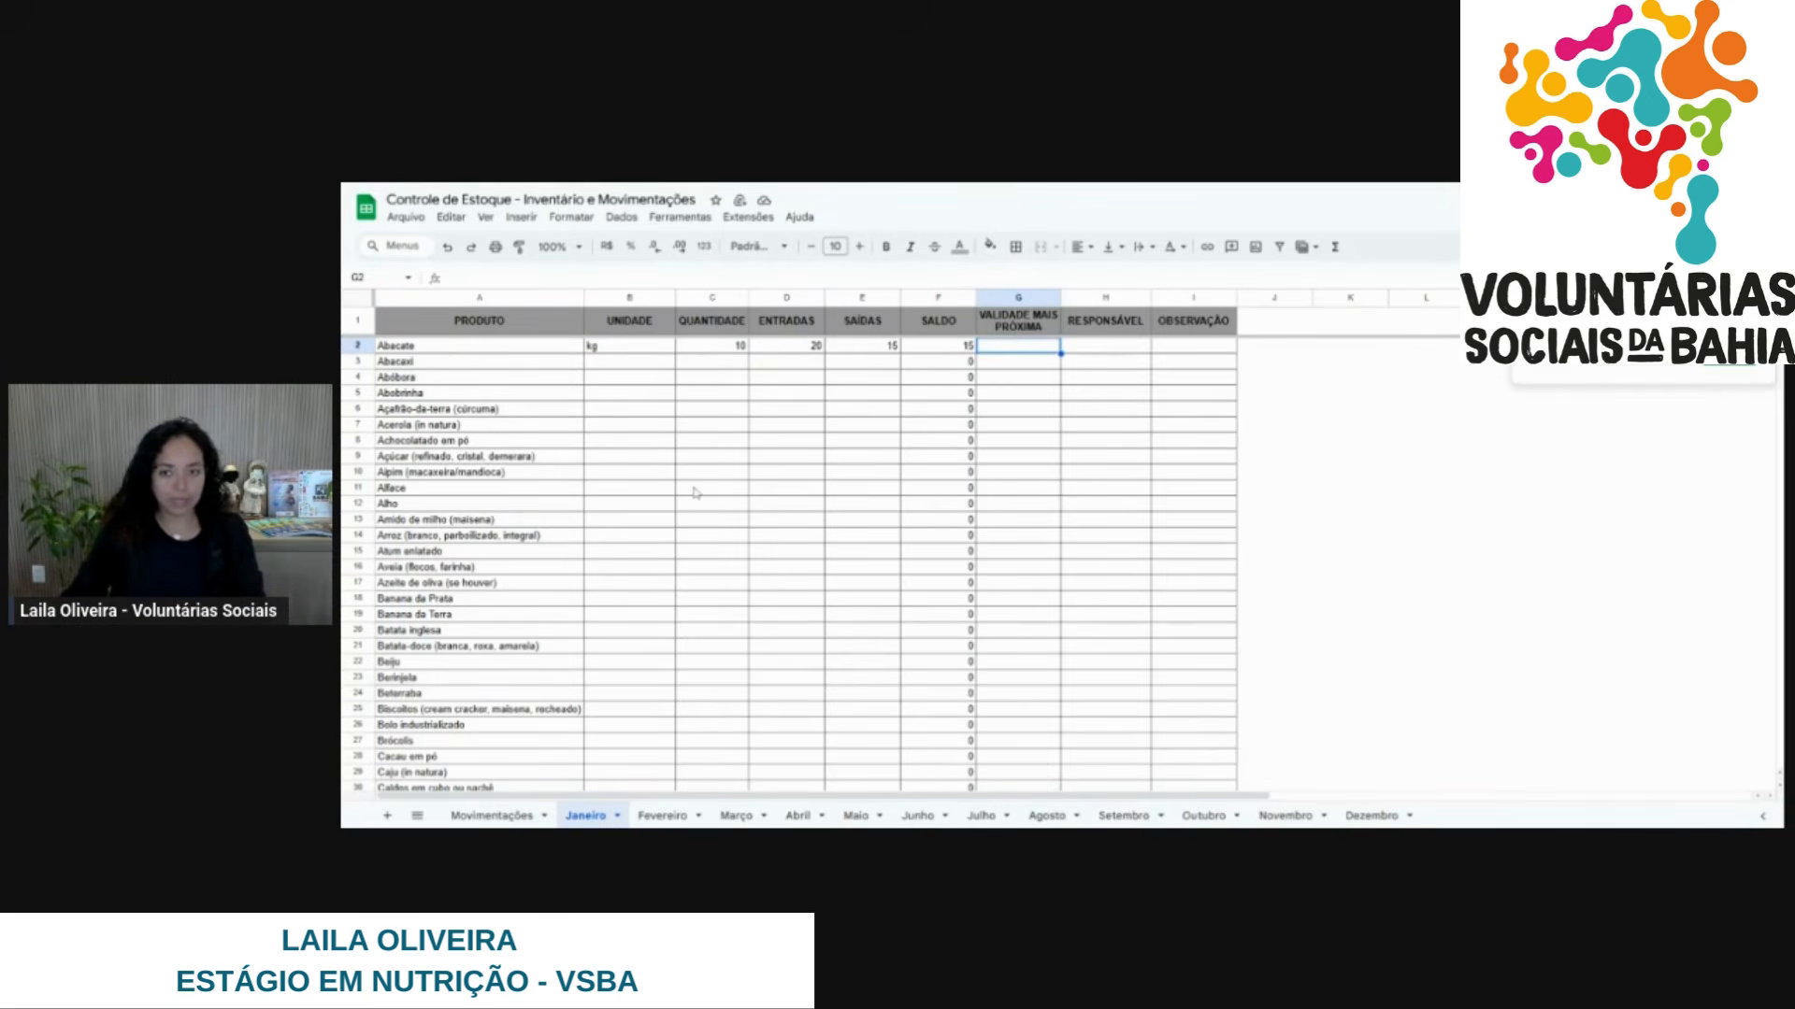
{"action": "left_click", "coordinate": [802, 348]}
{"action": "key", "text": "Delete"}
{"action": "left_click", "coordinate": [856, 360]}
{"action": "key", "text": "Delete"}
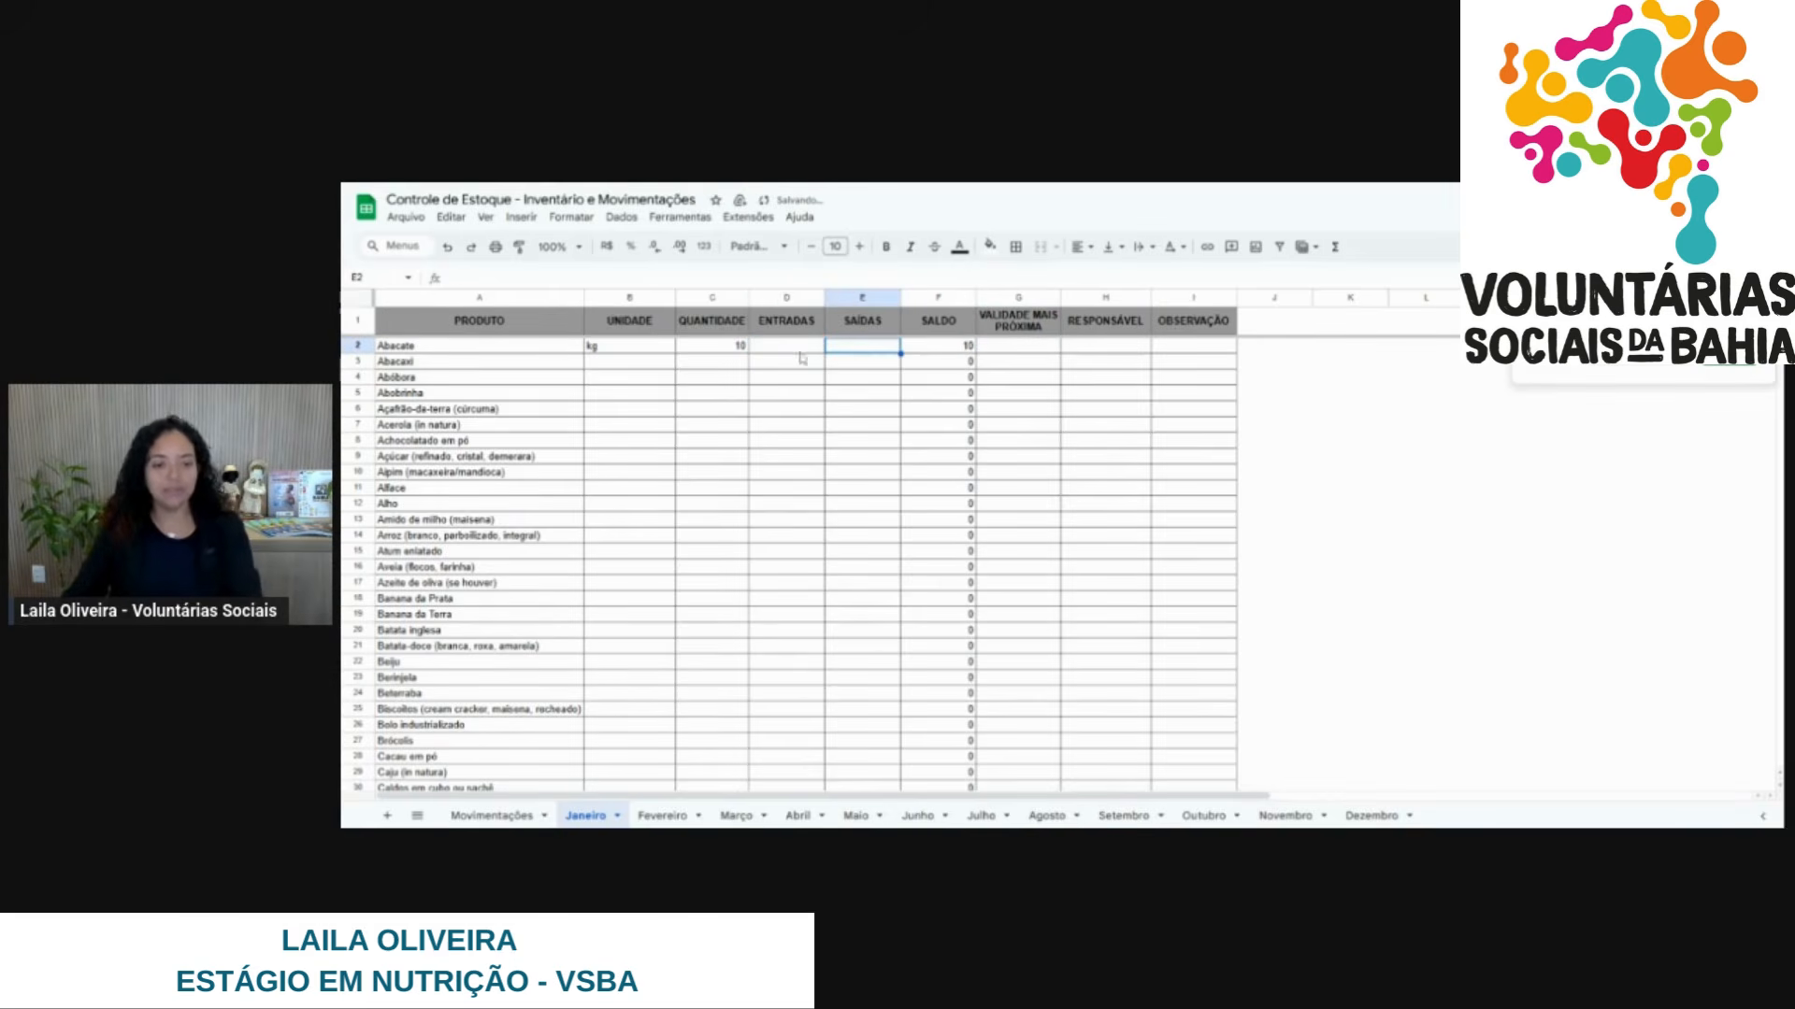
{"action": "left_click", "coordinate": [800, 353]}
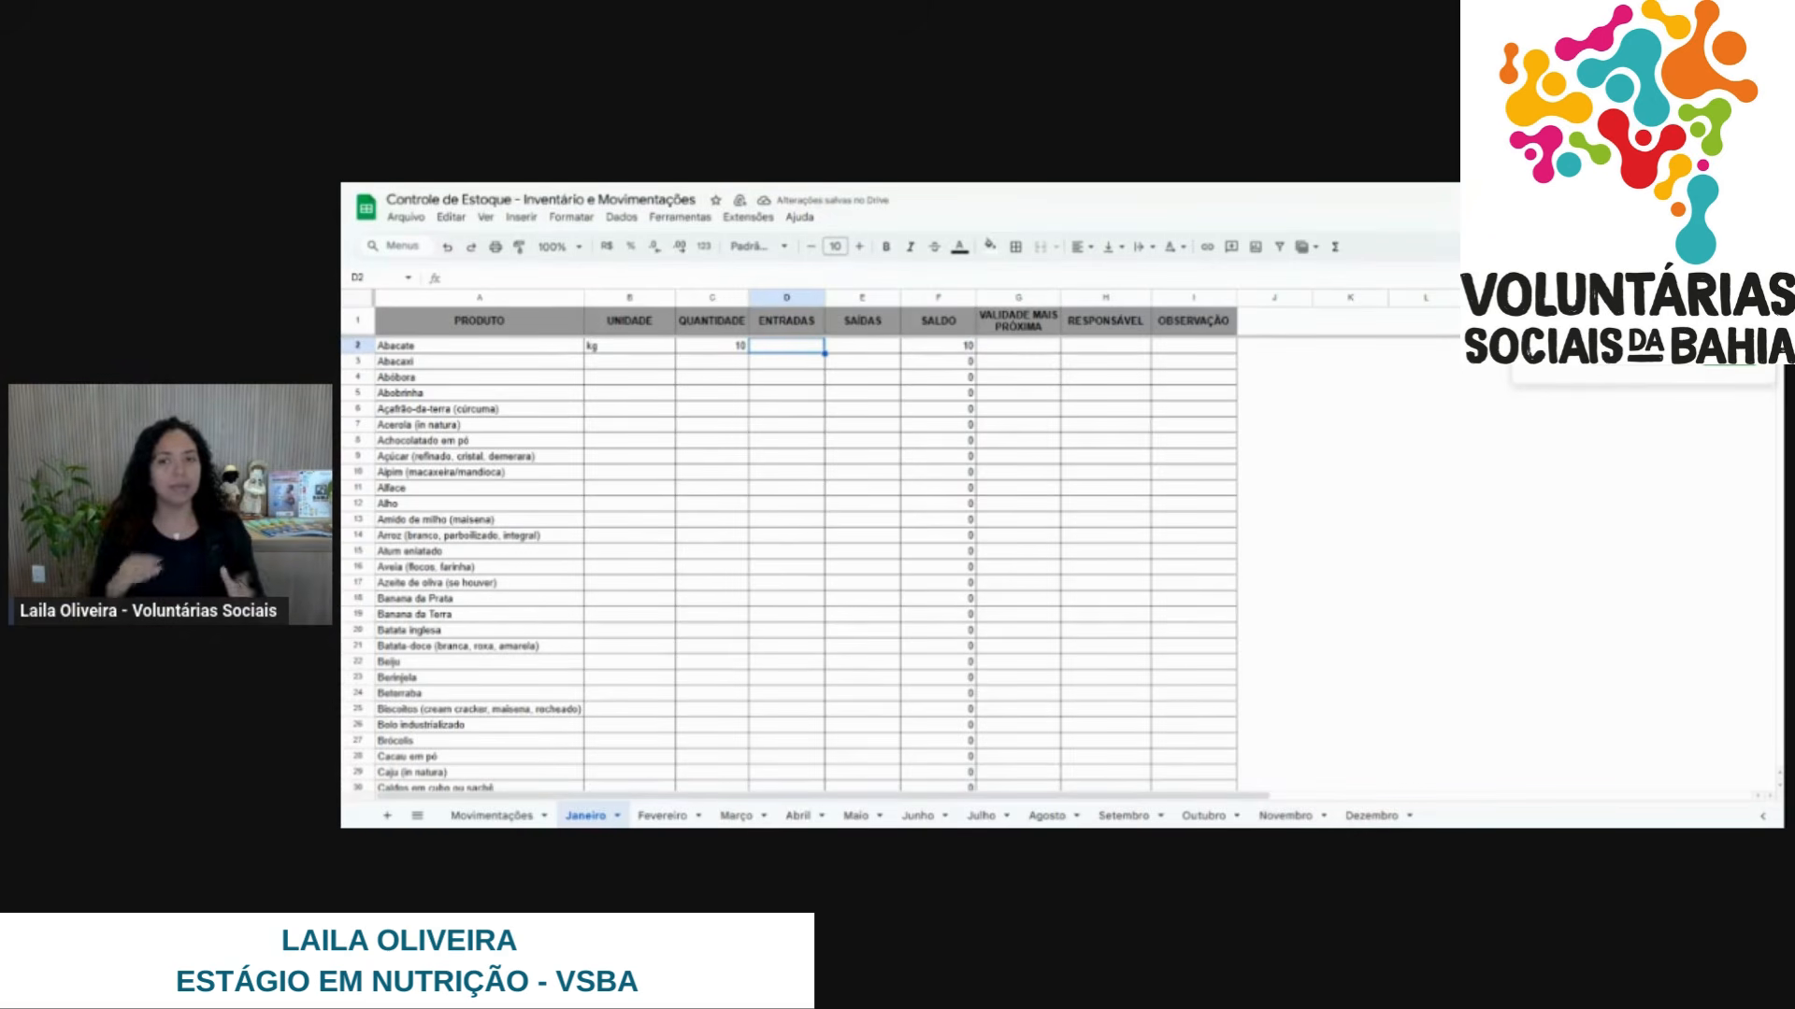
{"action": "type", "text": "3"}
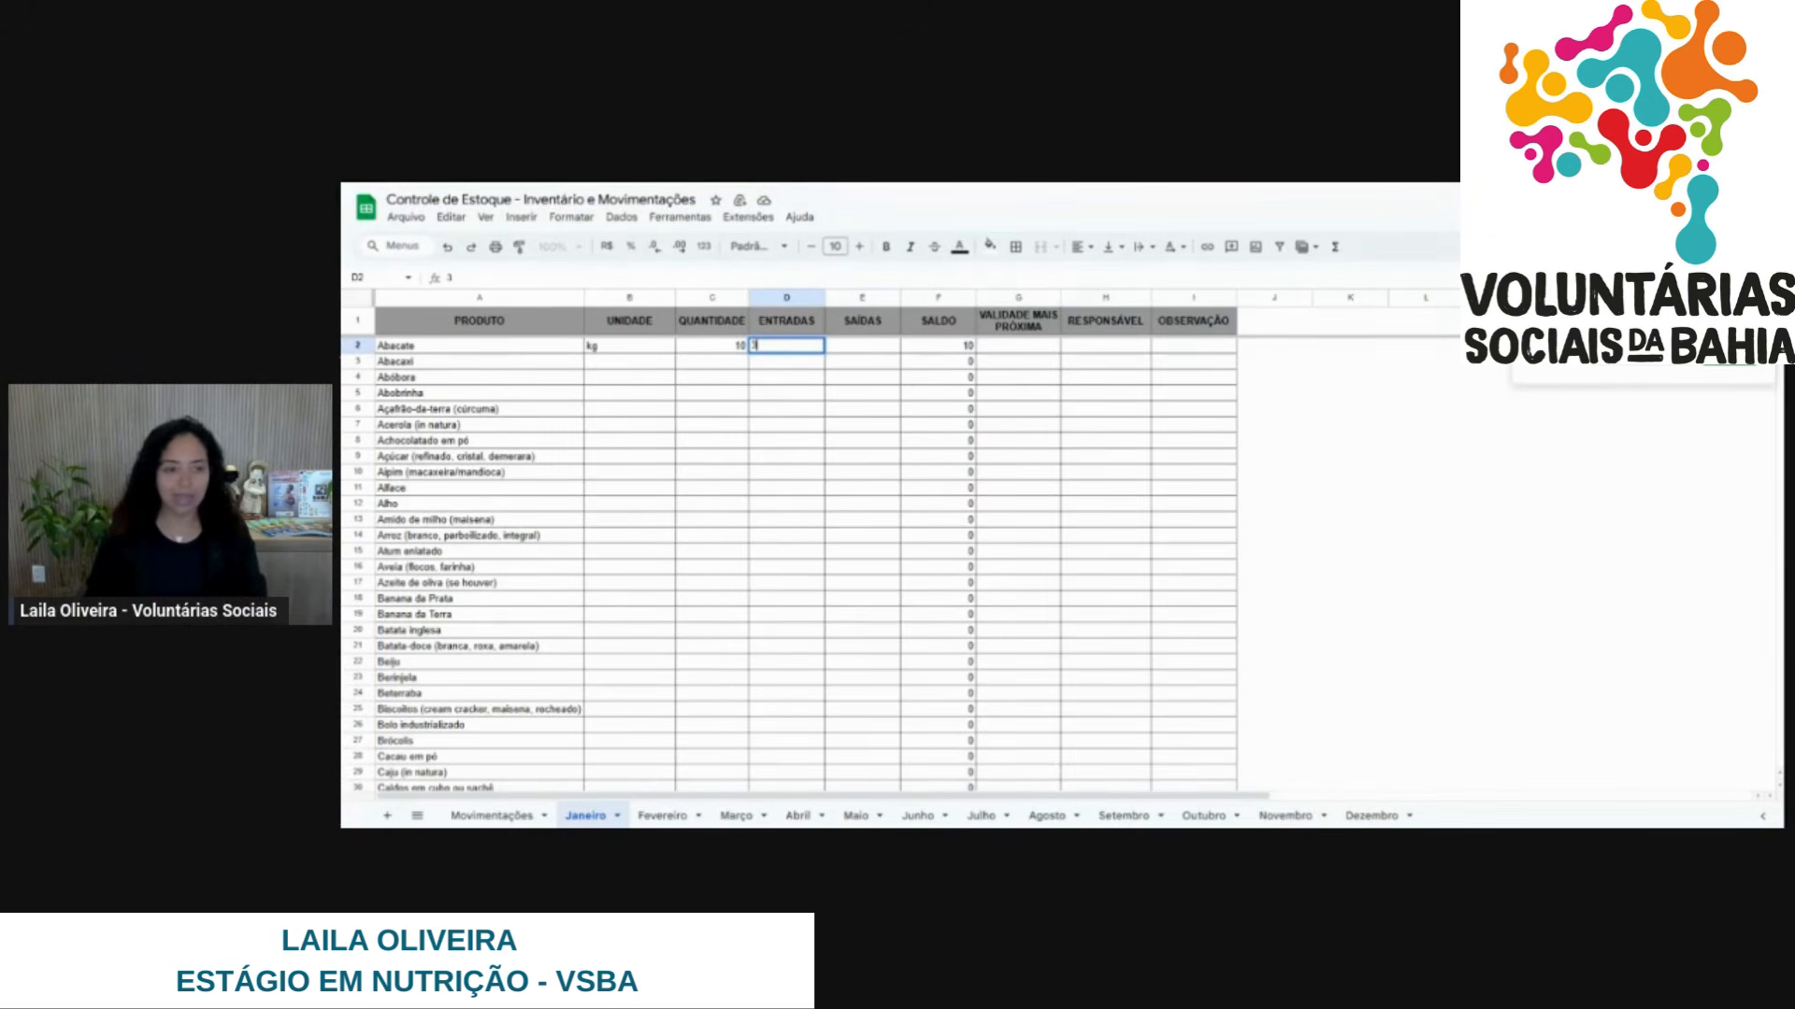
{"action": "type", "text": "0"}
{"action": "key", "text": "Tab"}
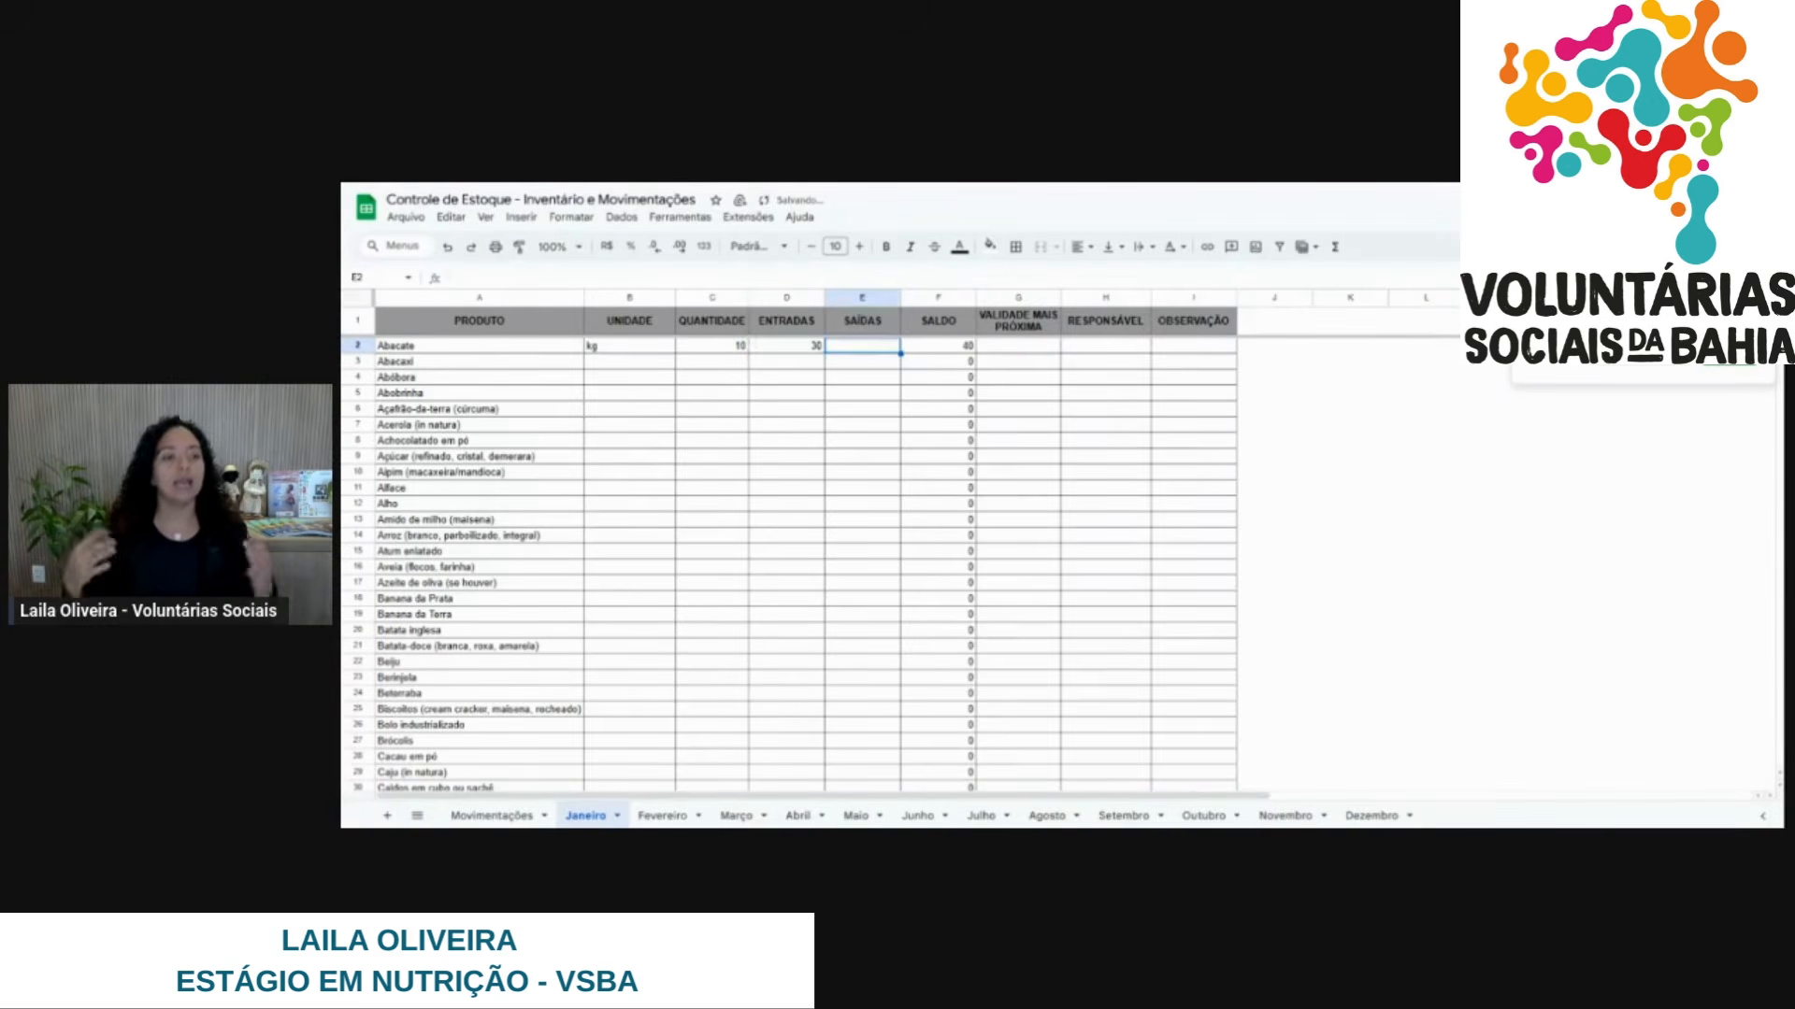
{"action": "type", "text": "17"}
{"action": "key", "text": "Return"}
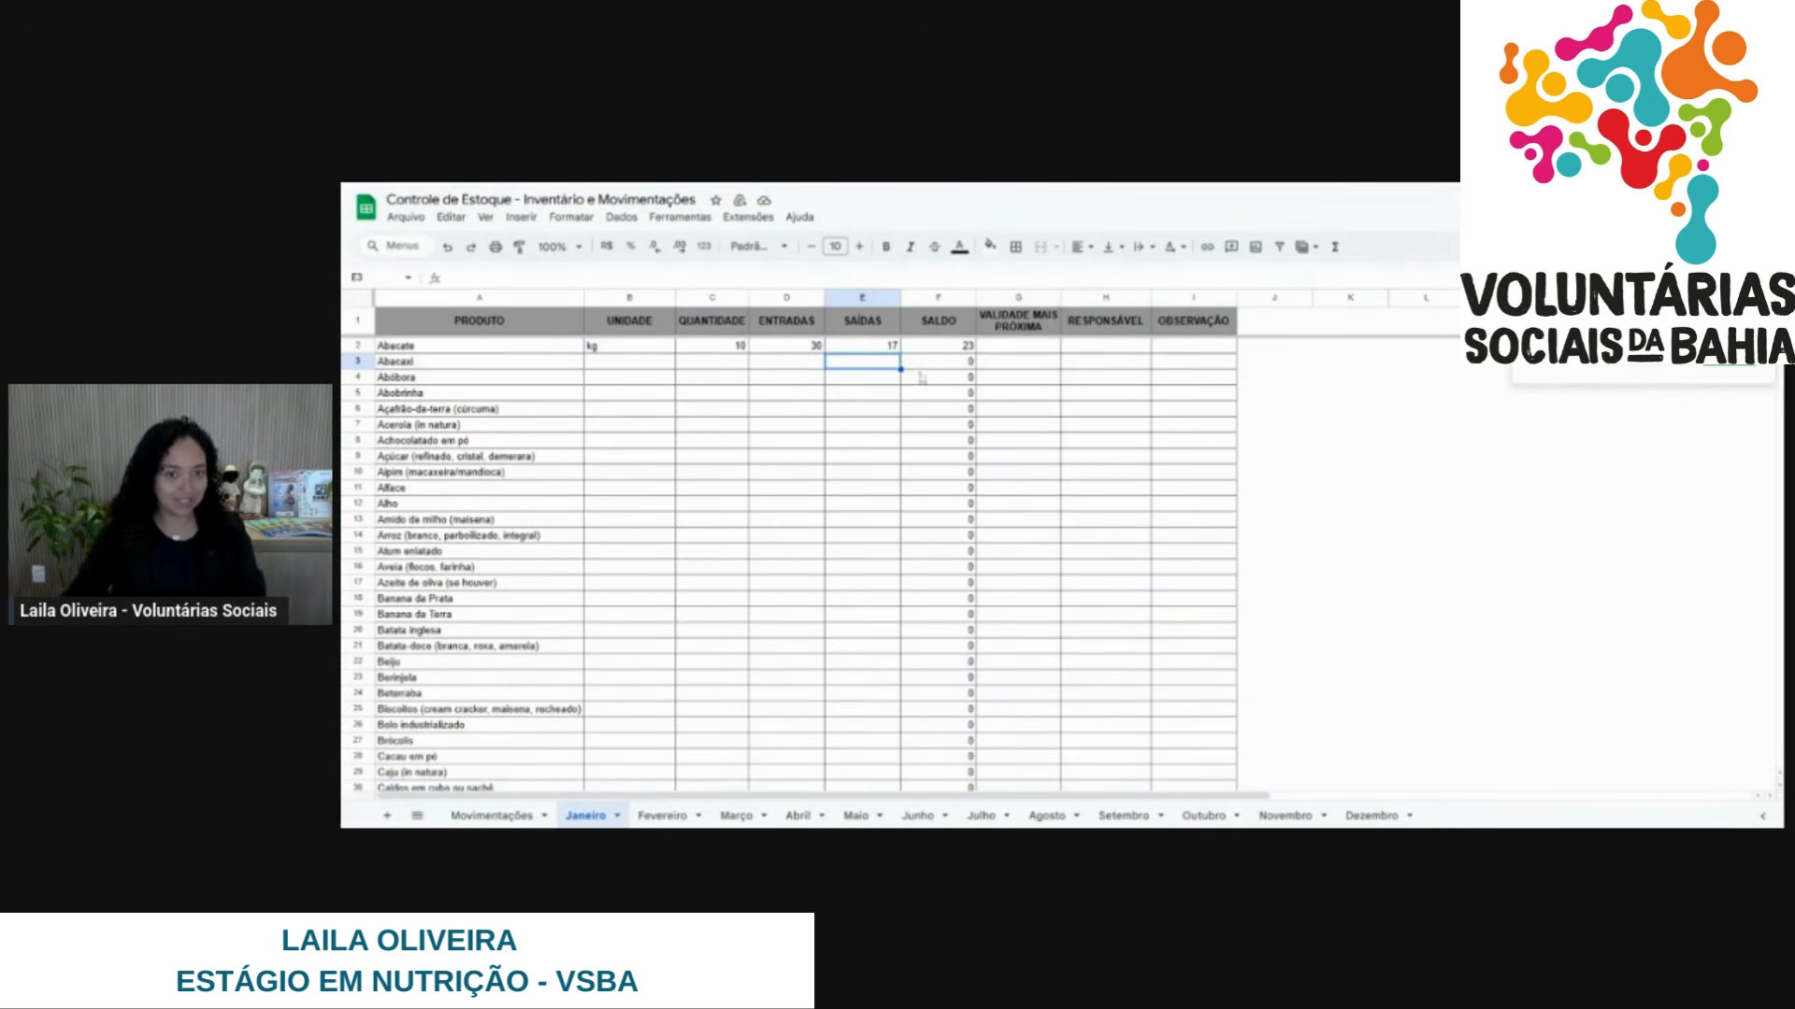
Examine Abacate's carried-over quantity on the Fevereiro sheet, with a brief look back at the Movimentações sheet.
{"action": "left_click", "coordinate": [662, 815]}
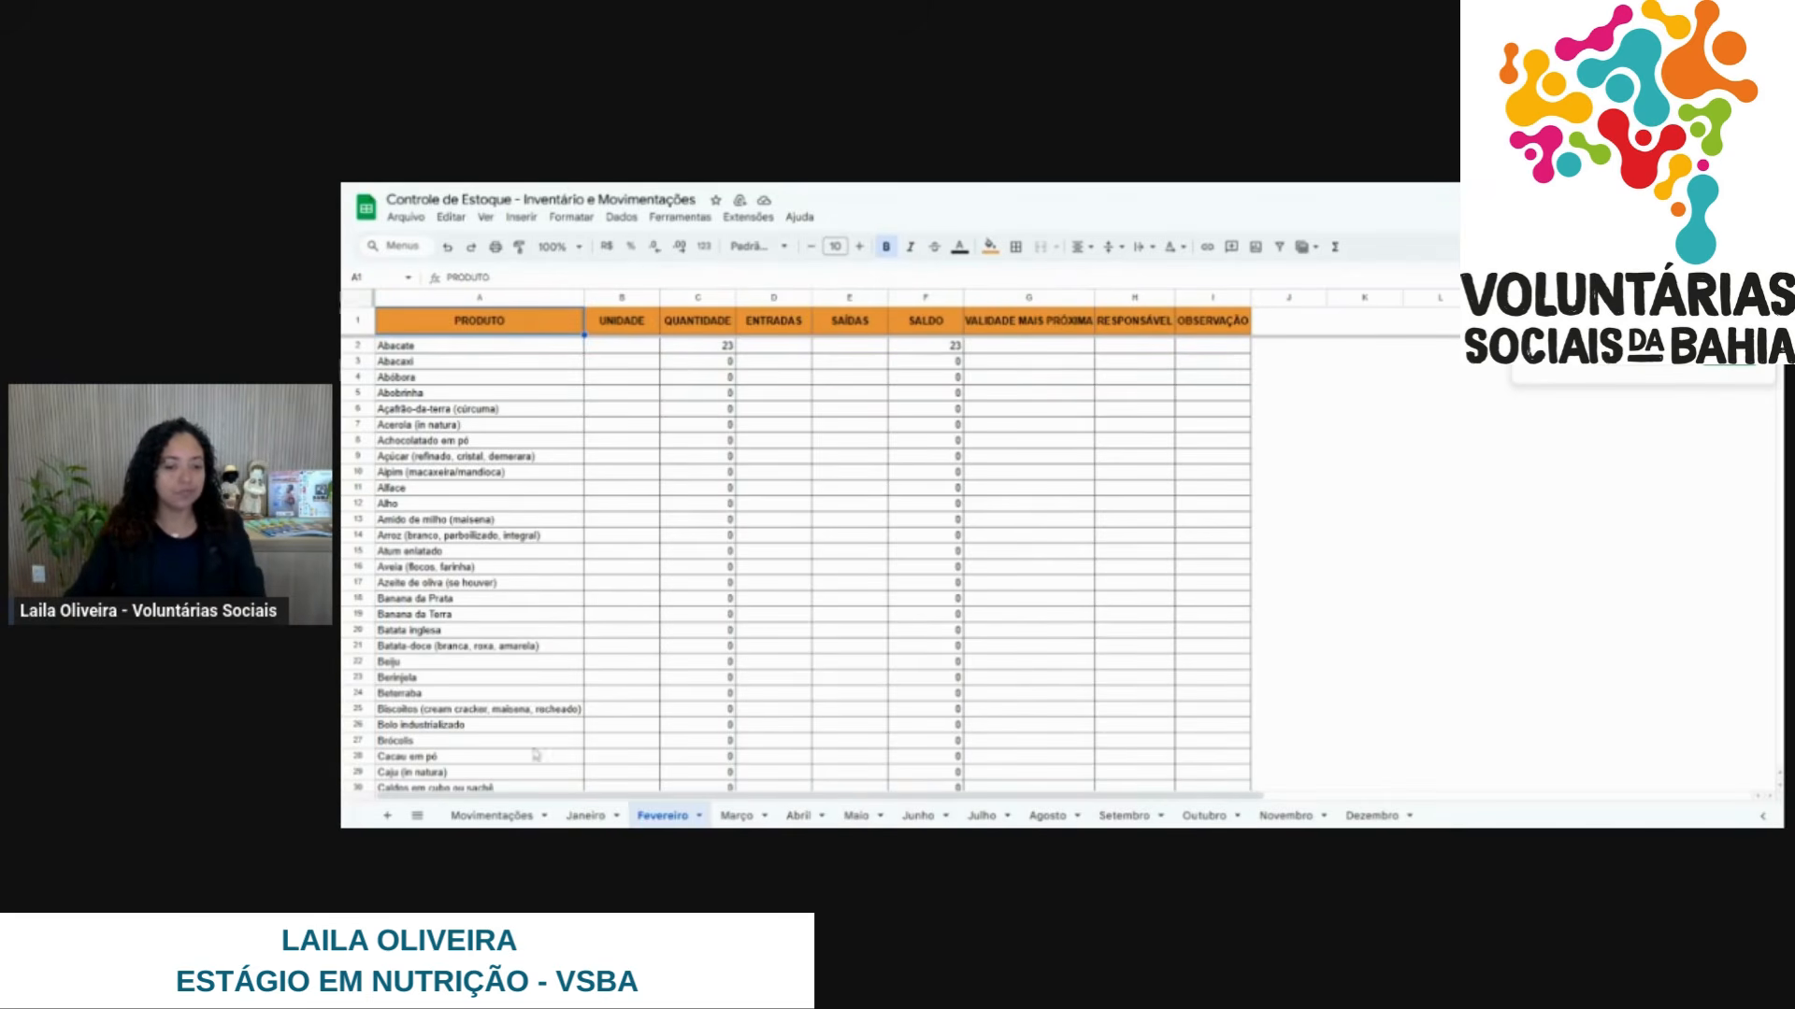
{"action": "left_click", "coordinate": [493, 816]}
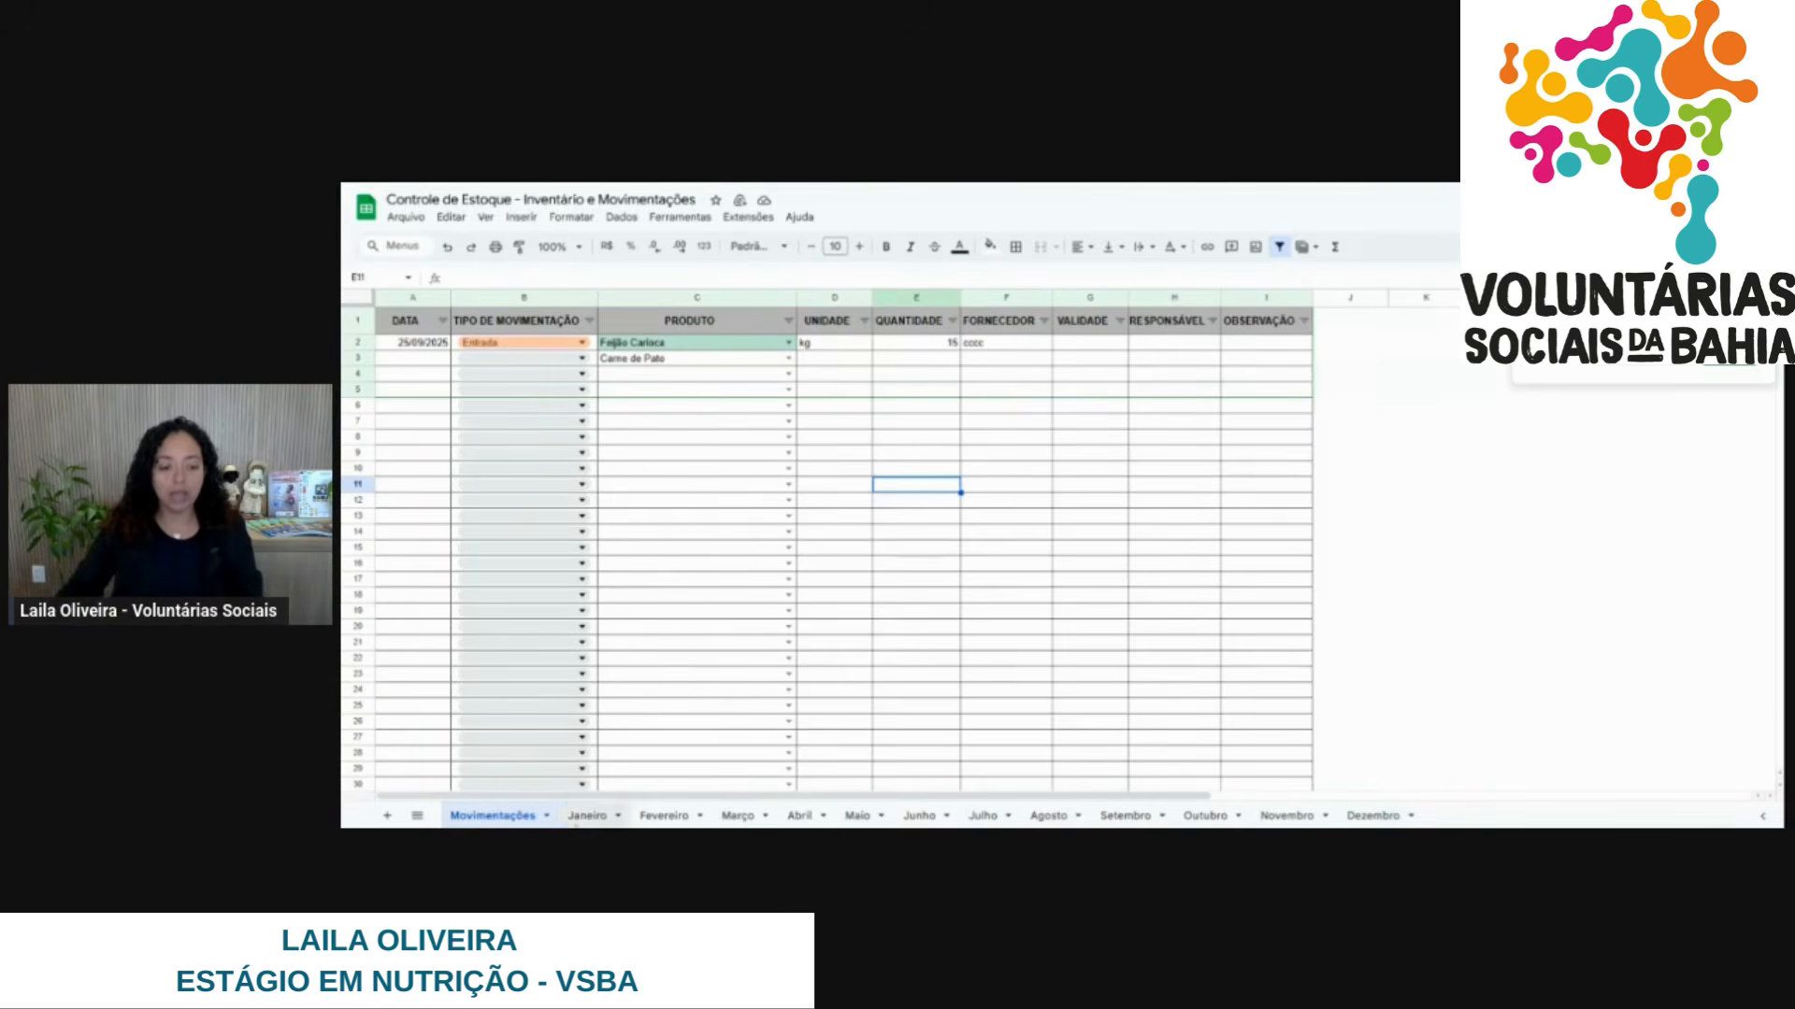
{"action": "left_click", "coordinate": [666, 818]}
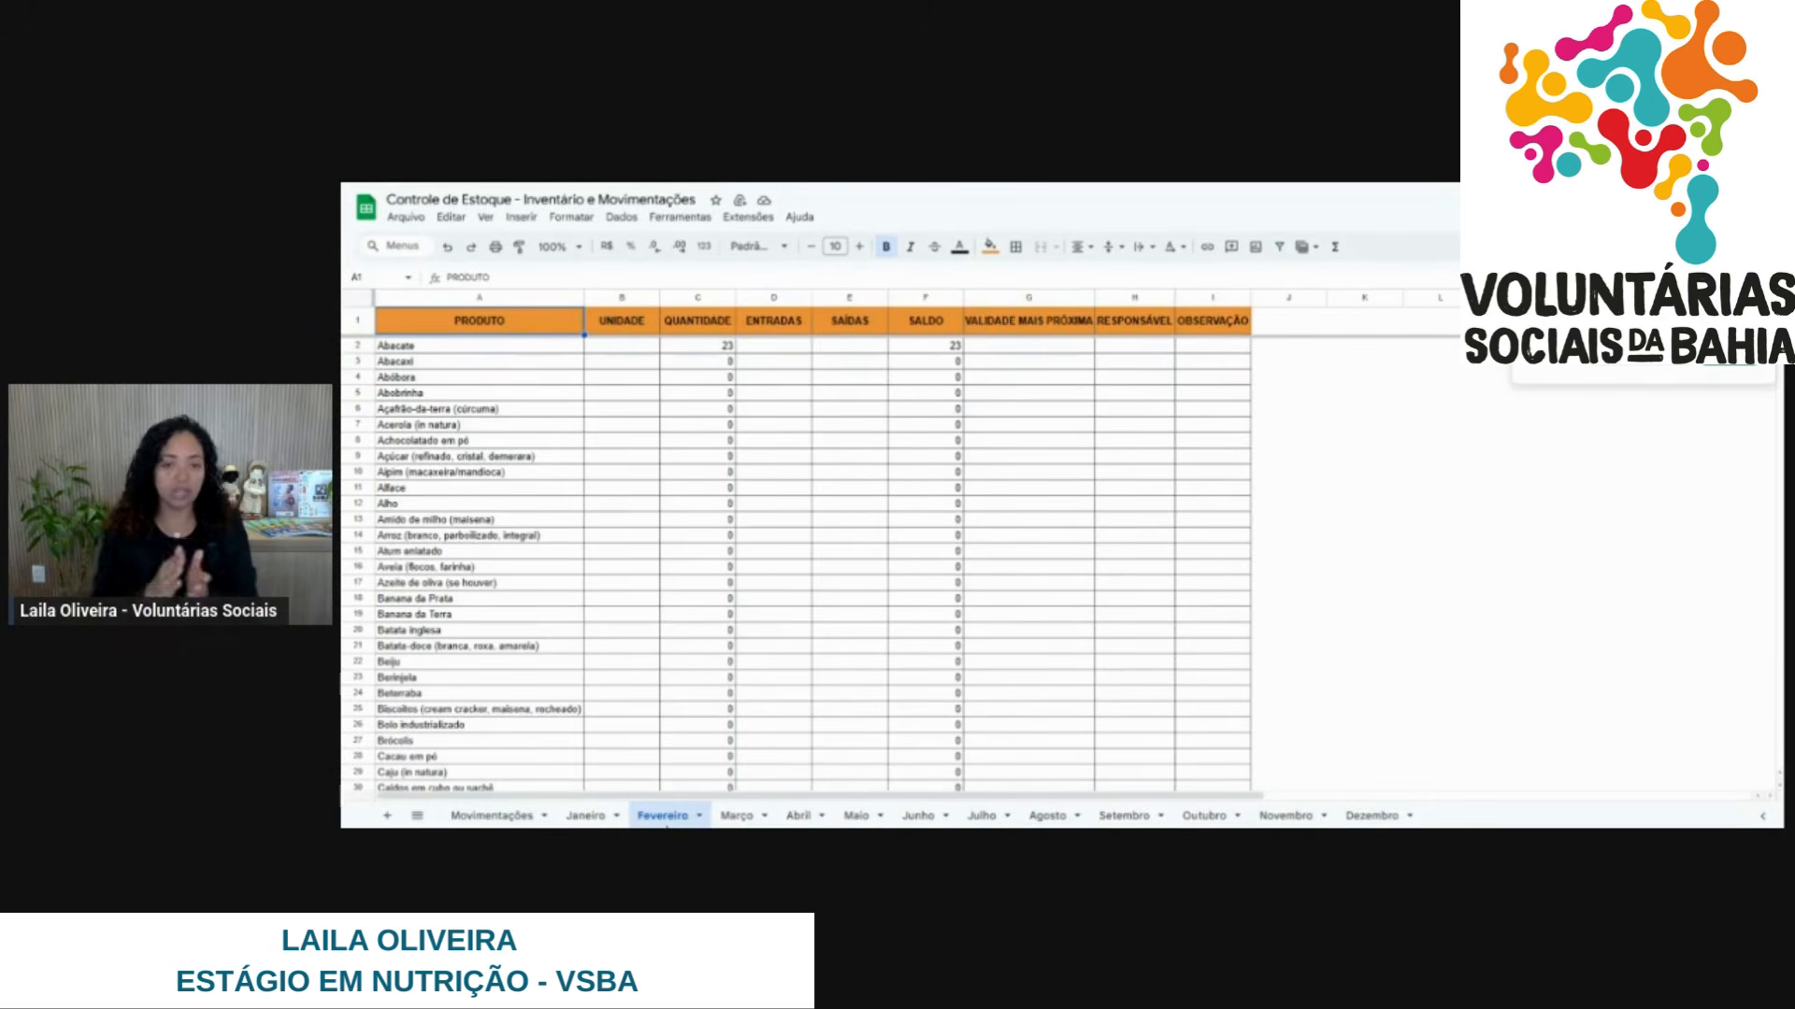